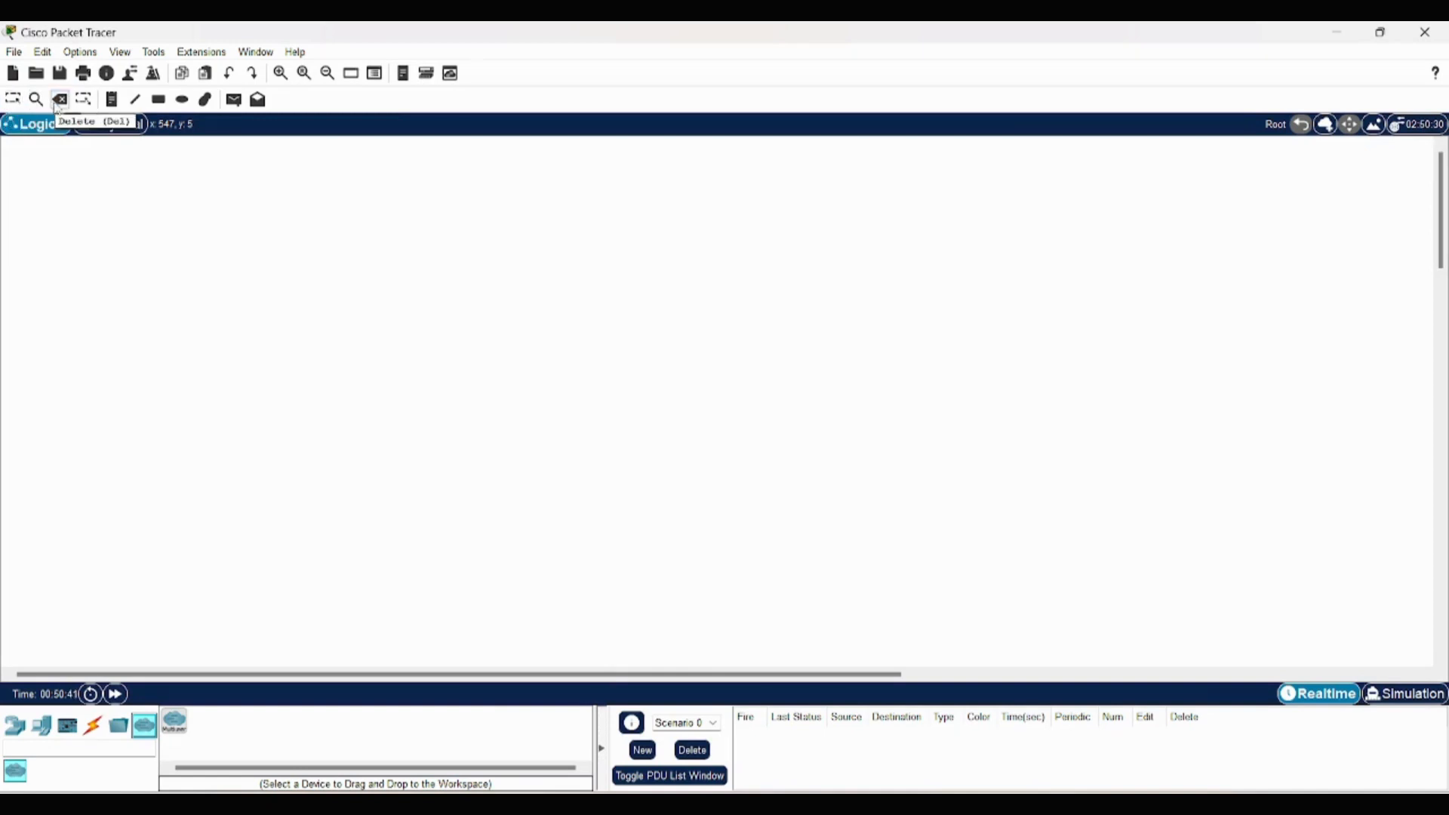
# - Place two PC-PT end devices side by side in the empty logical workspace
pyautogui.click(58, 104)
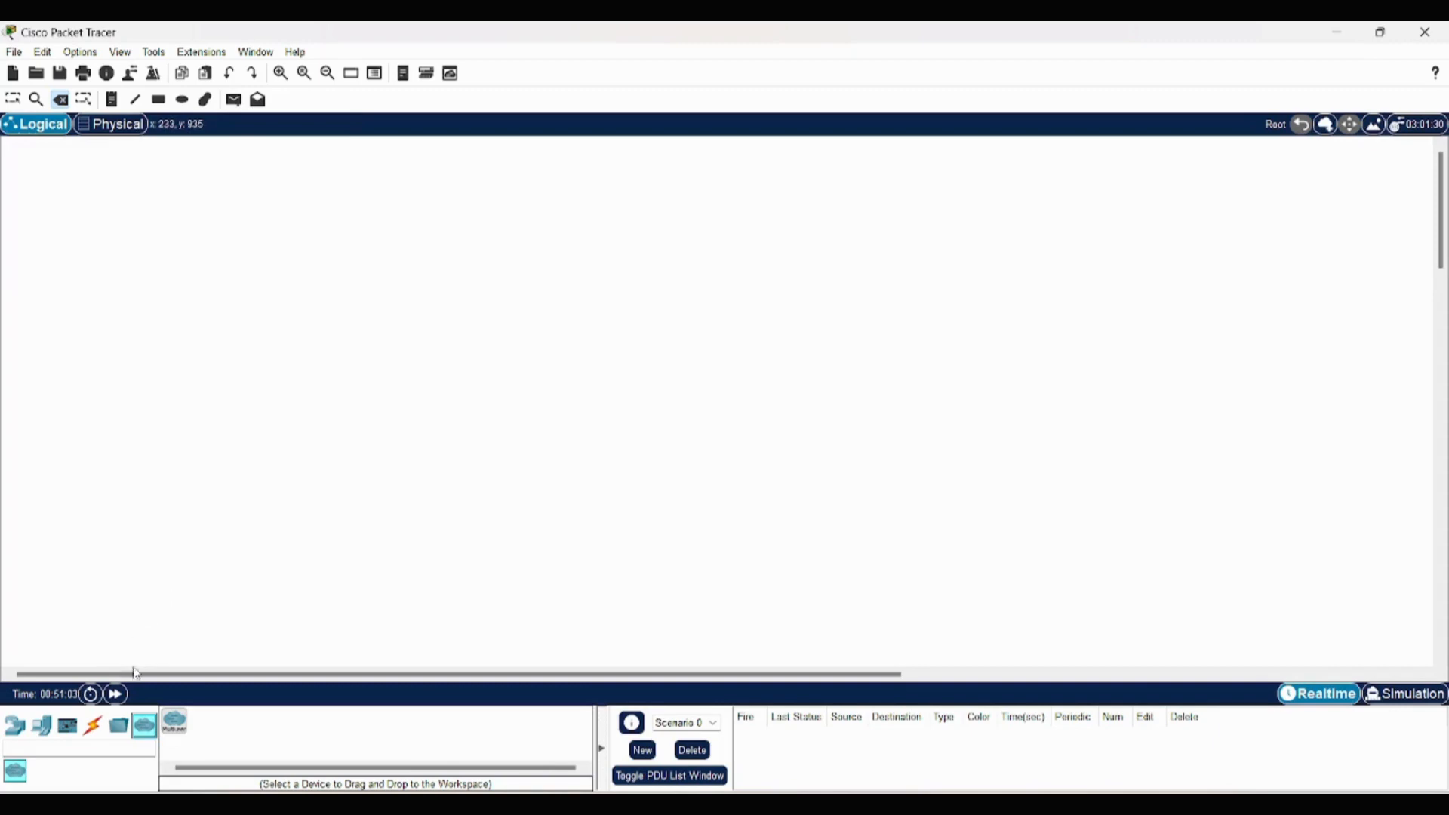
pyautogui.click(15, 725)
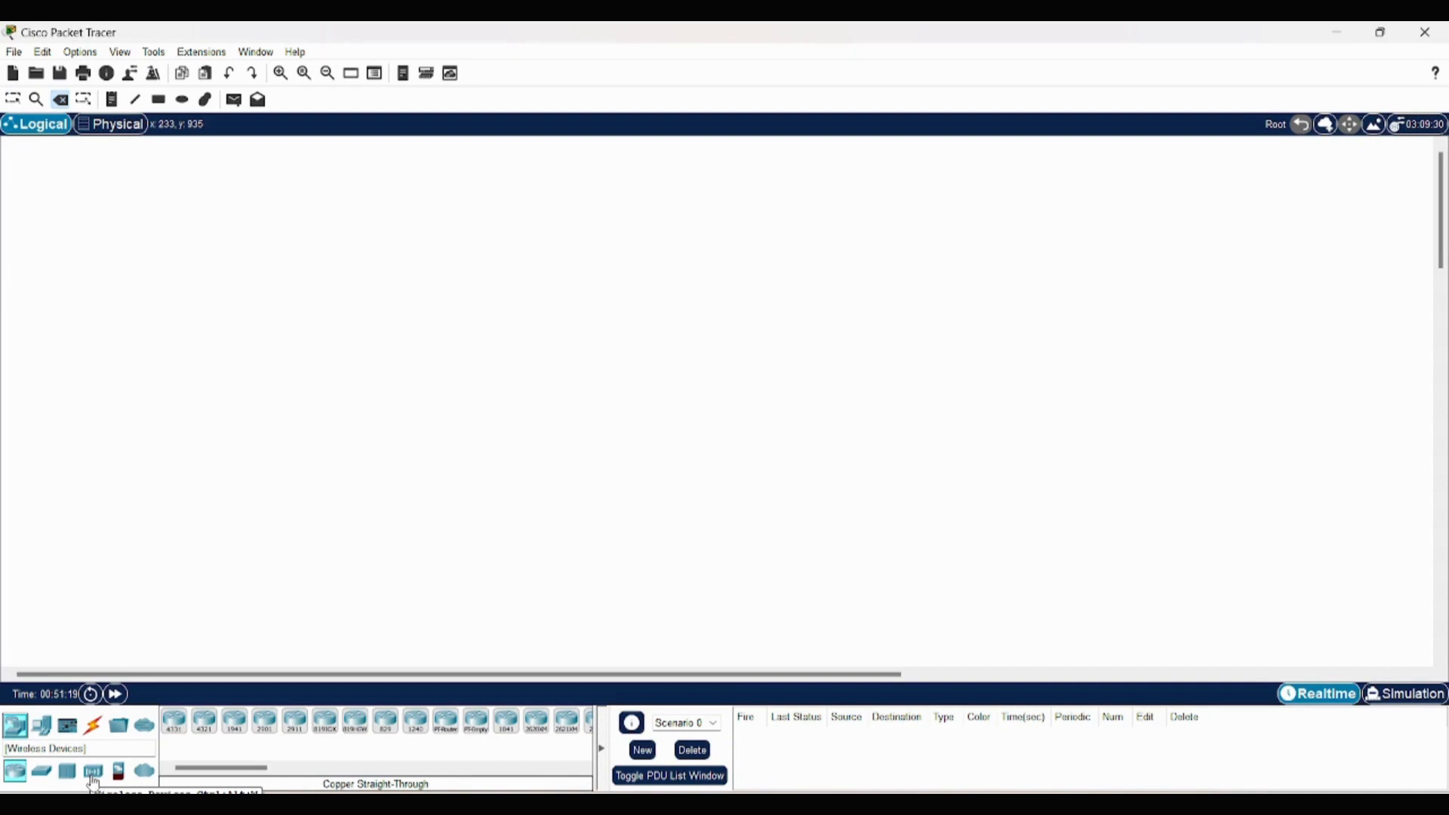
pyautogui.click(41, 726)
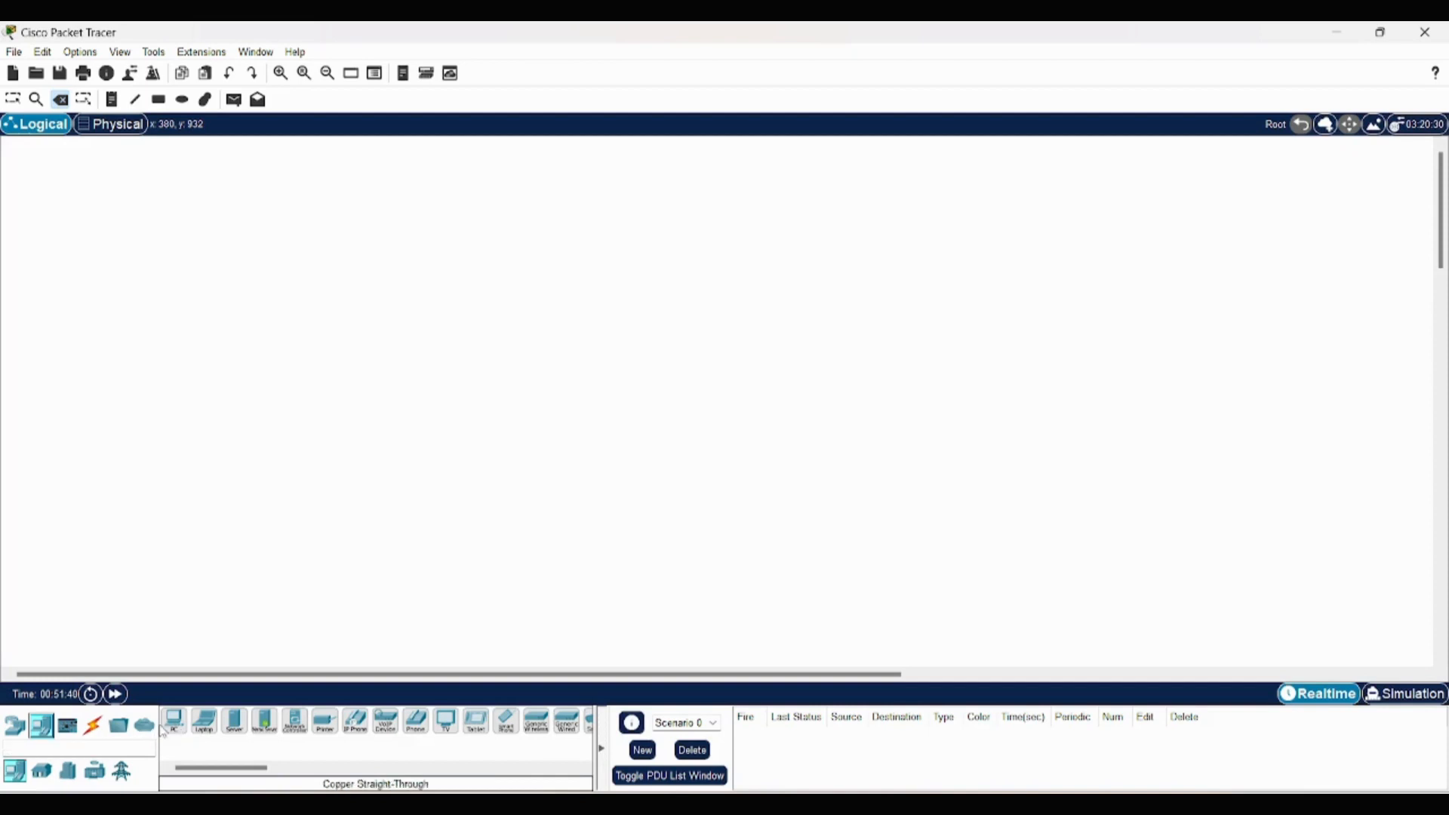
pyautogui.press('XF86MonBrightnessUp')
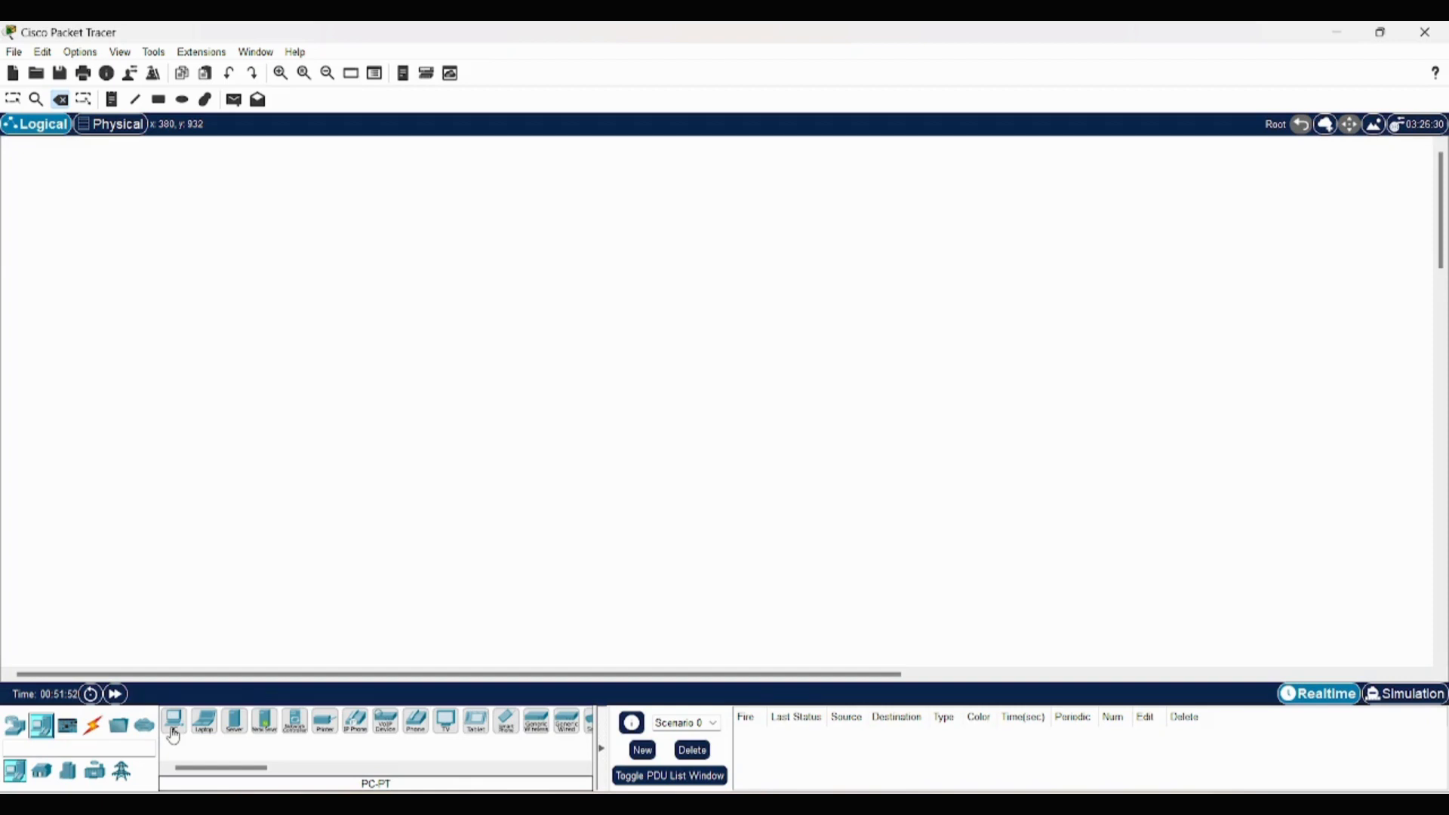
pyautogui.moveTo(173, 736); pyautogui.dragTo(353, 431)
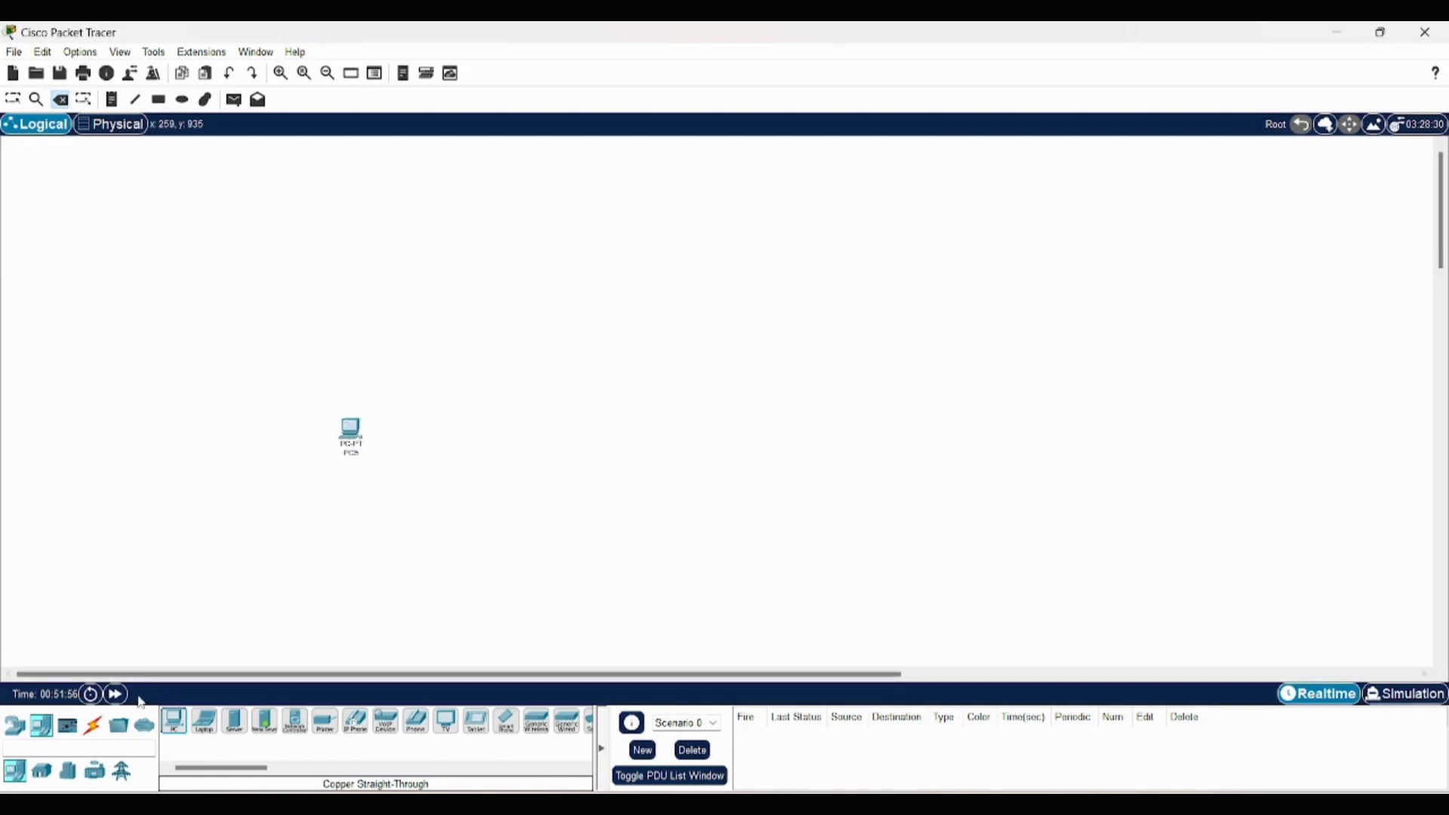
pyautogui.click(176, 726)
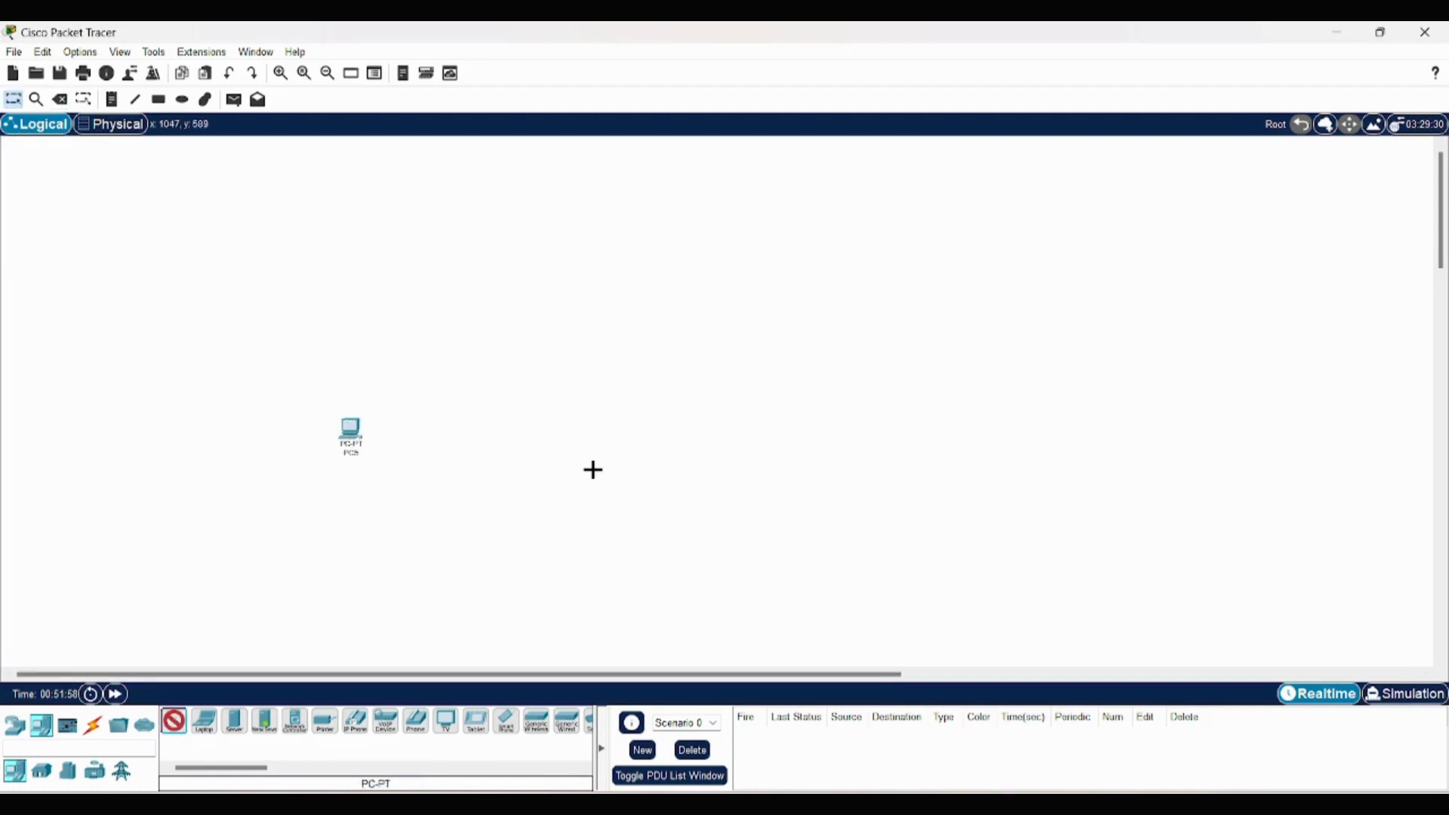
pyautogui.click(769, 430)
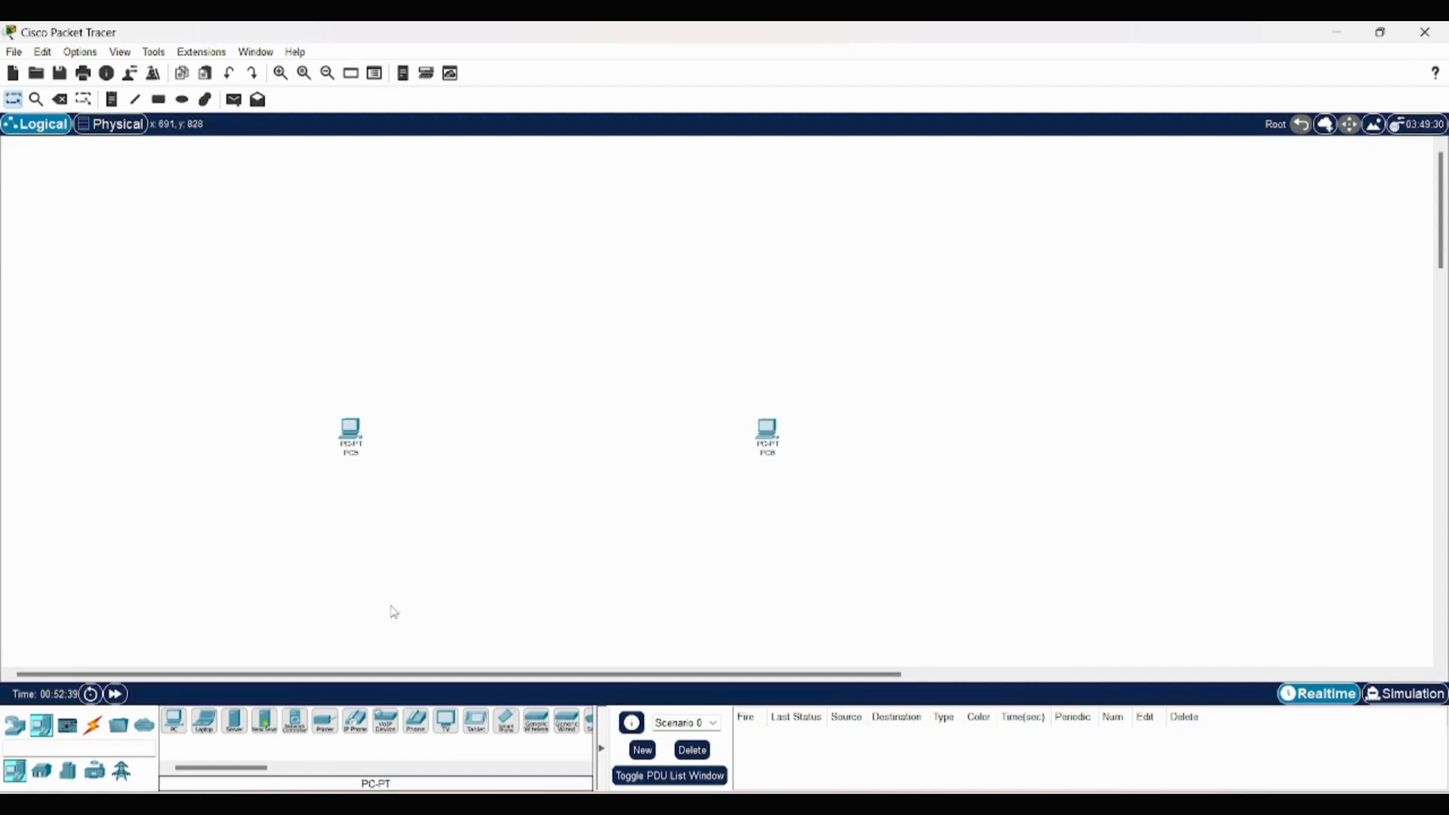
# - Connect the two PCs with a Copper Cross-Over cable between their FastEthernet0 ports
pyautogui.click(91, 732)
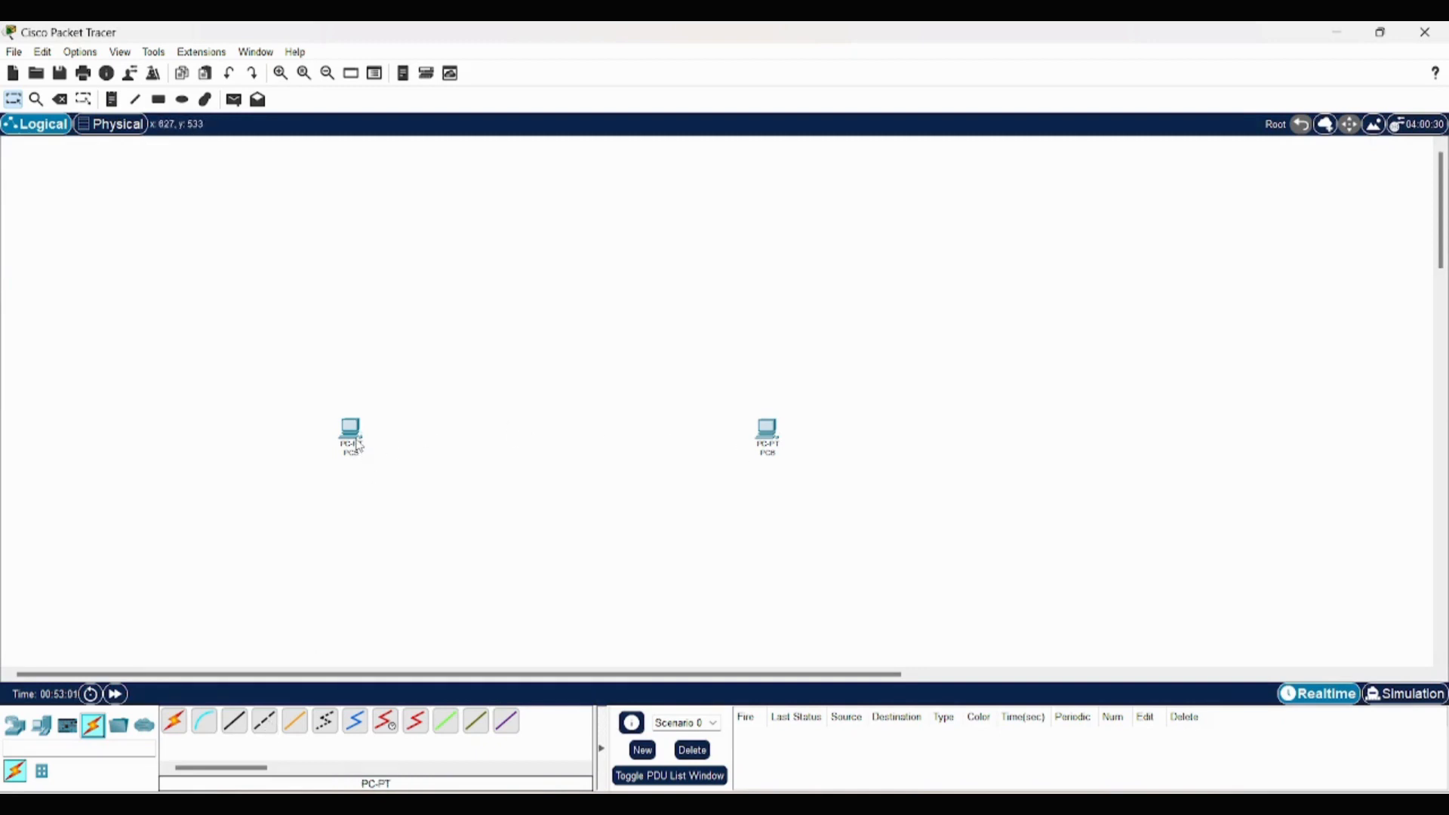
pyautogui.click(264, 725)
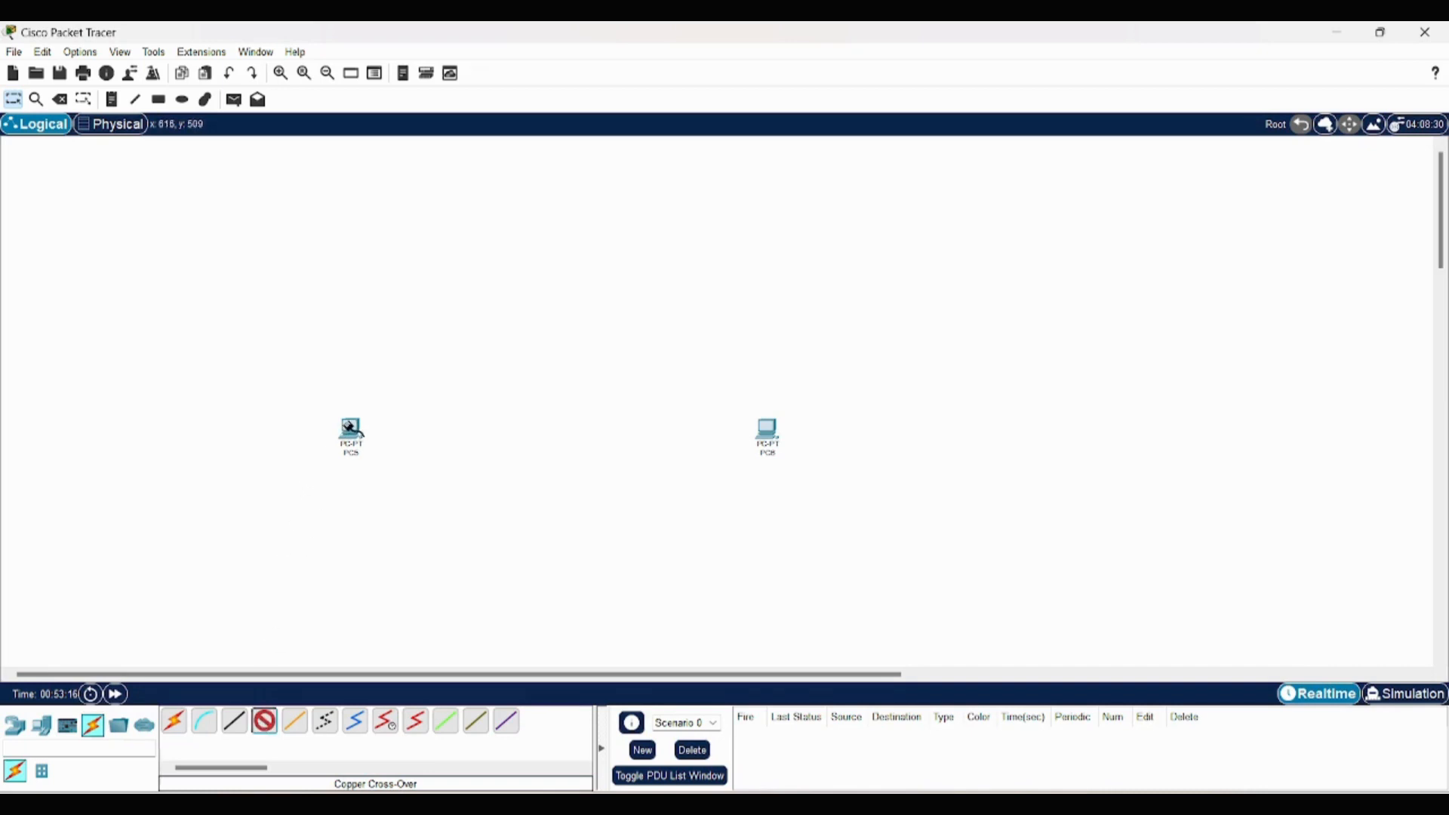
pyautogui.click(352, 430)
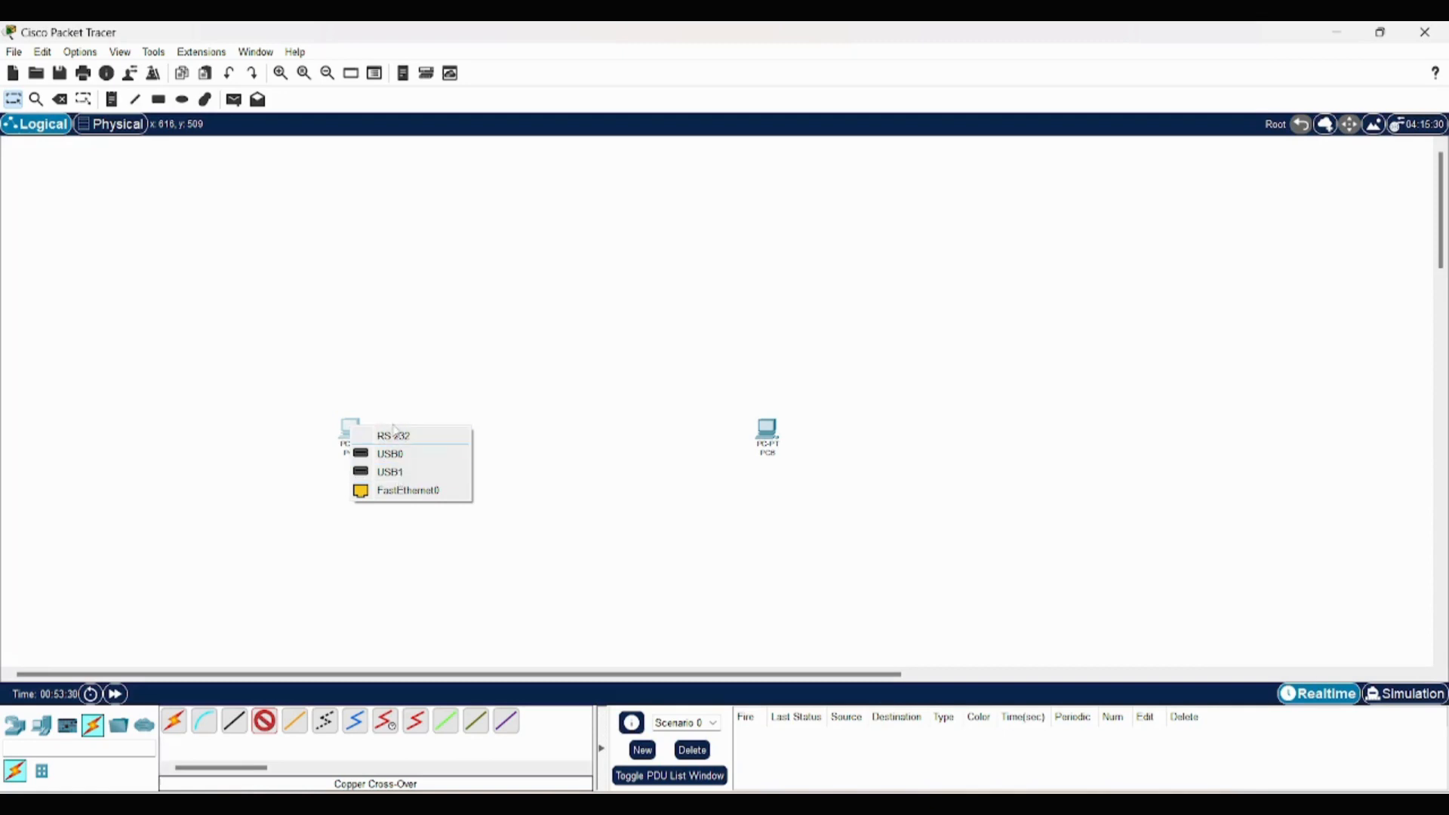
pyautogui.click(415, 491)
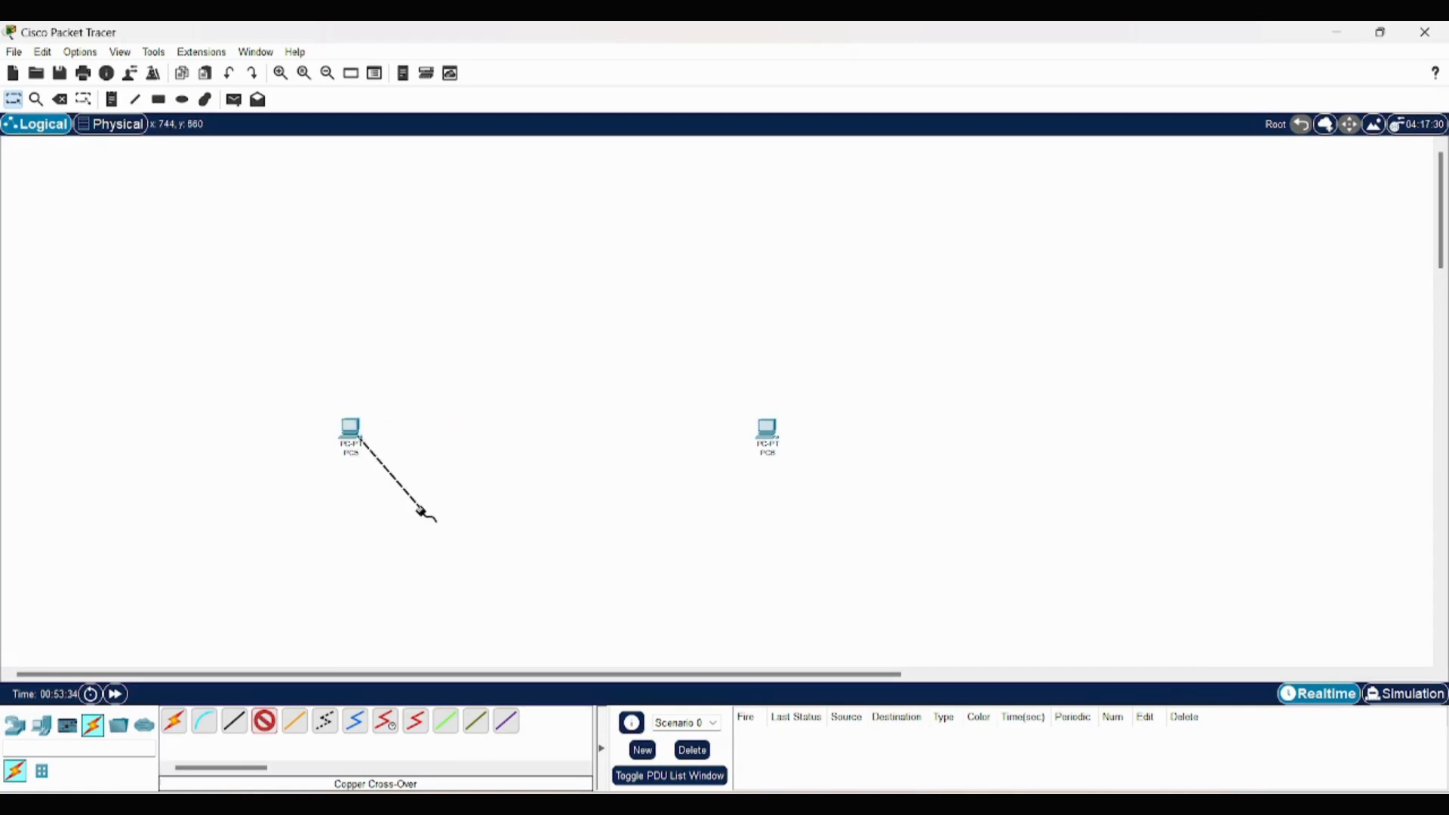
pyautogui.click(767, 428)
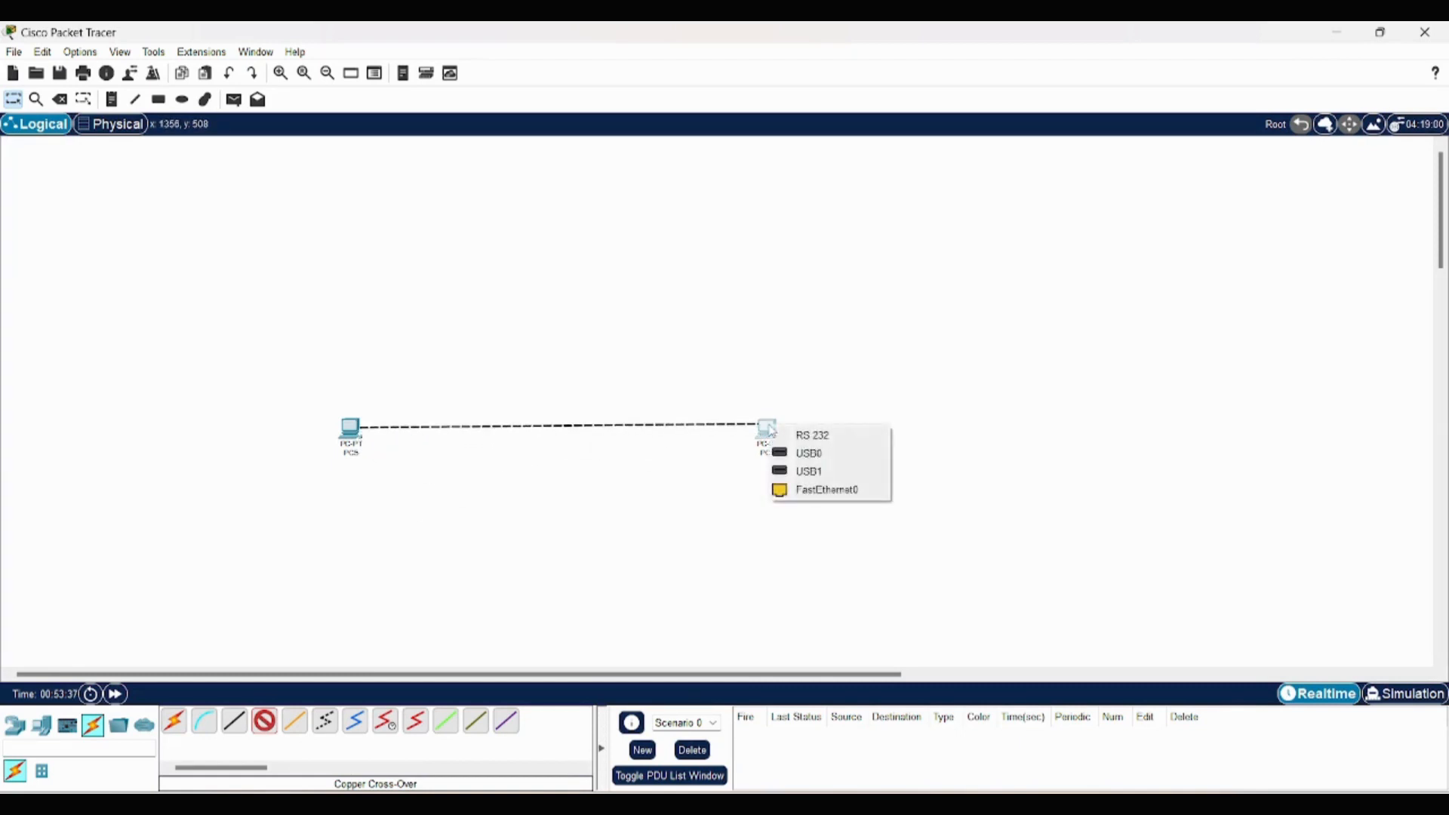
pyautogui.click(803, 494)
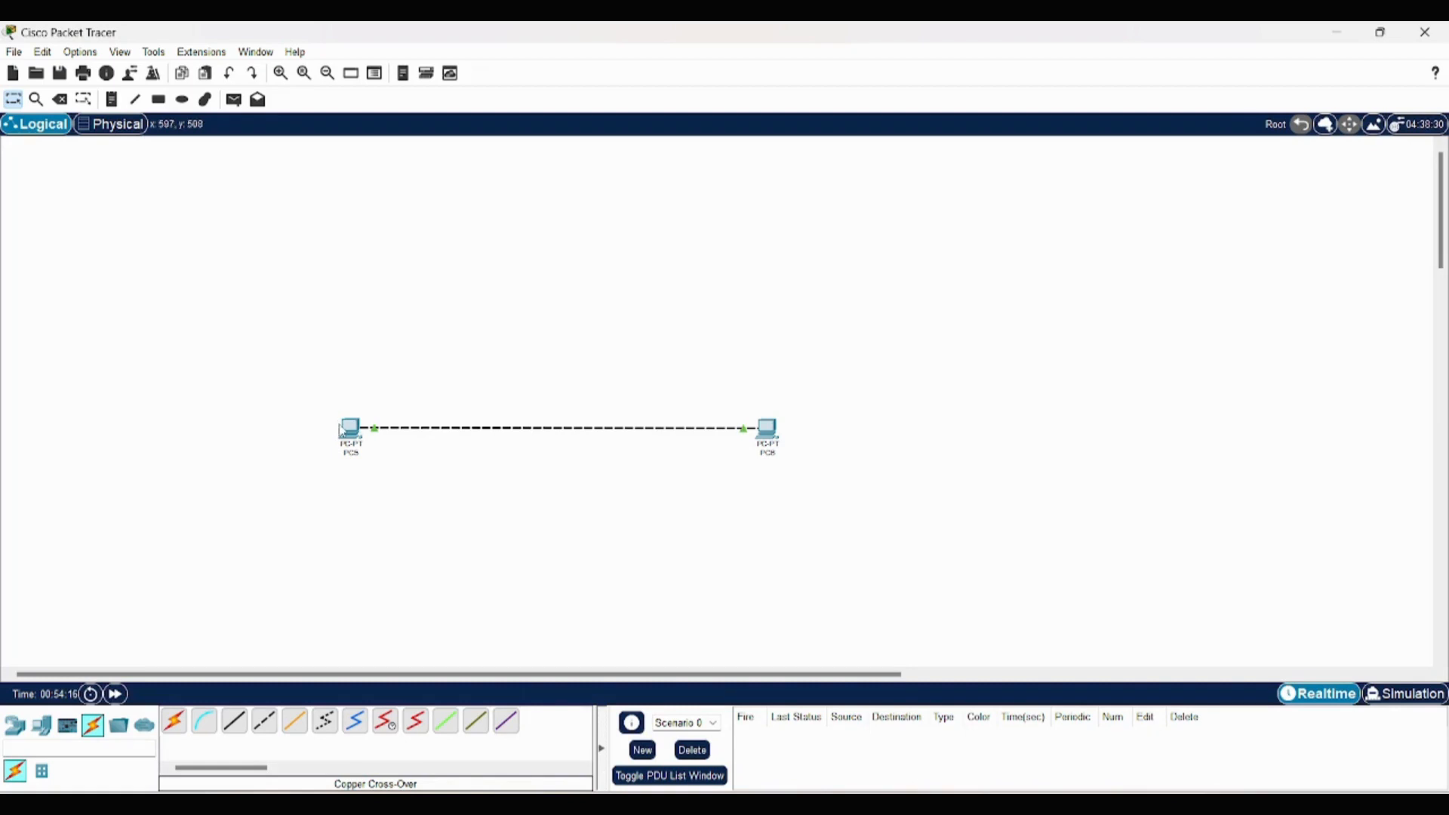
# - Examine PC5's physical device view and its available desktop applications
pyautogui.moveTo(341, 429)
pyautogui.click(348, 436)
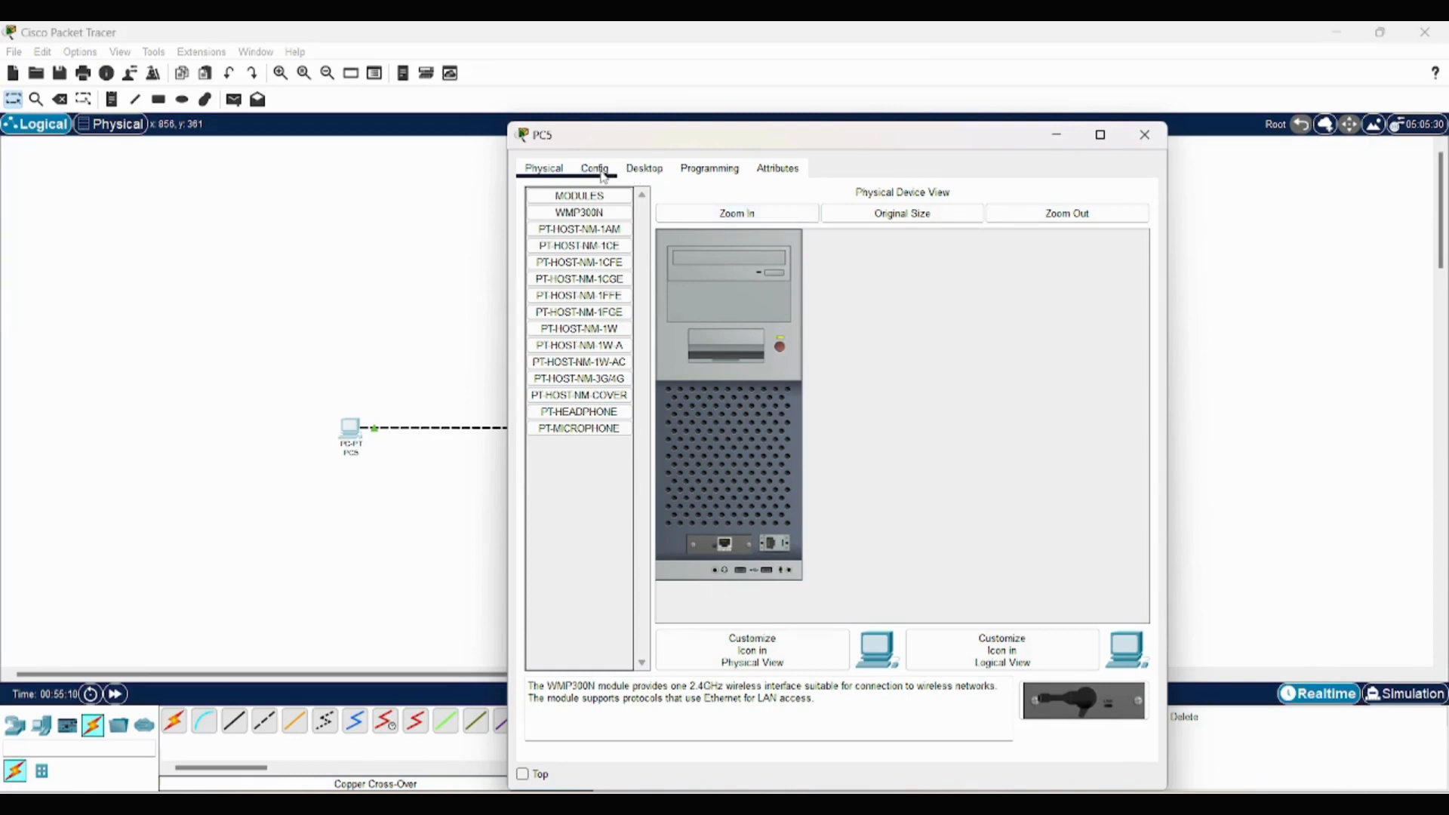
pyautogui.click(638, 174)
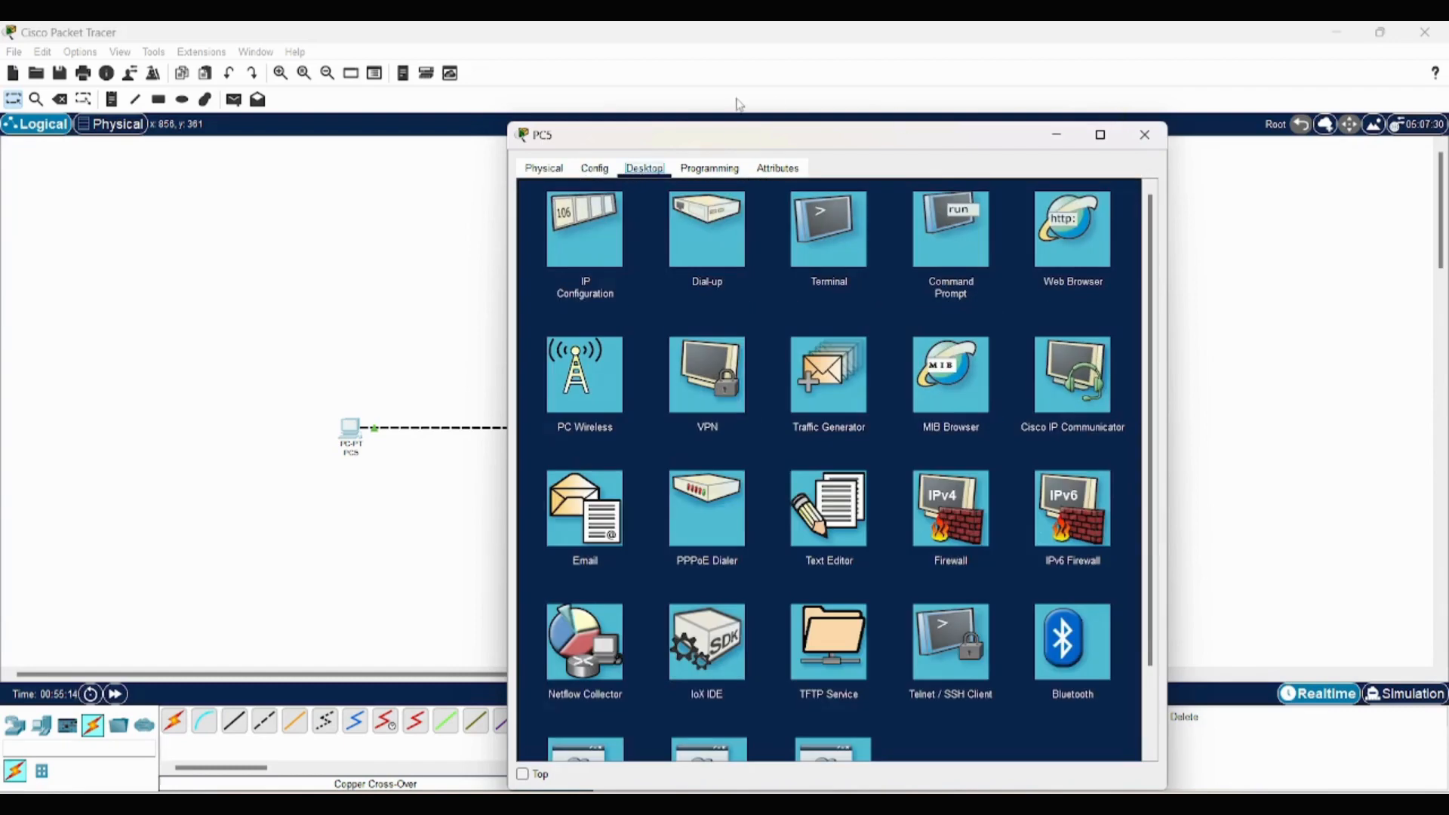
pyautogui.click(1141, 136)
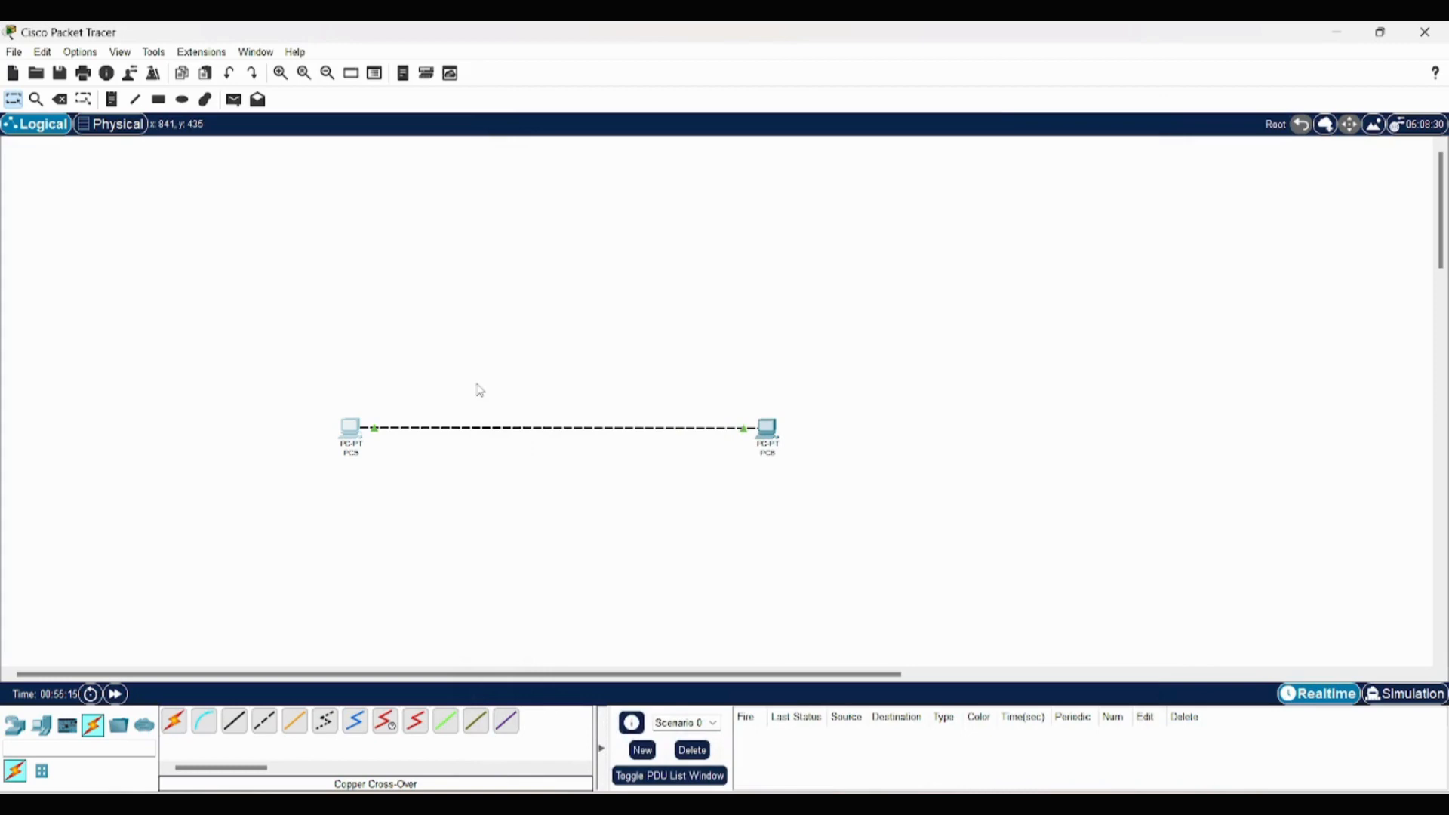
pyautogui.click(350, 429)
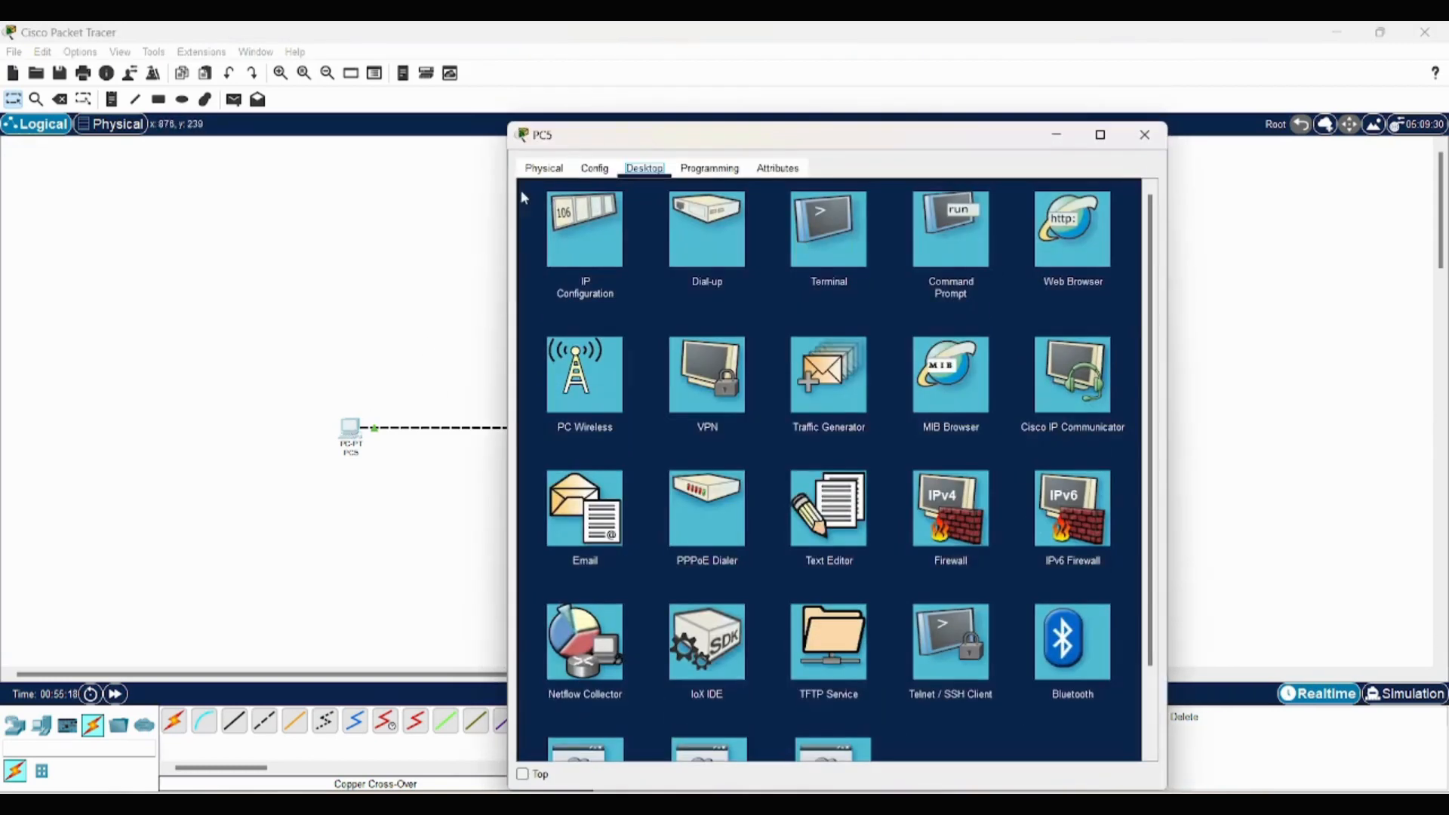
pyautogui.click(544, 168)
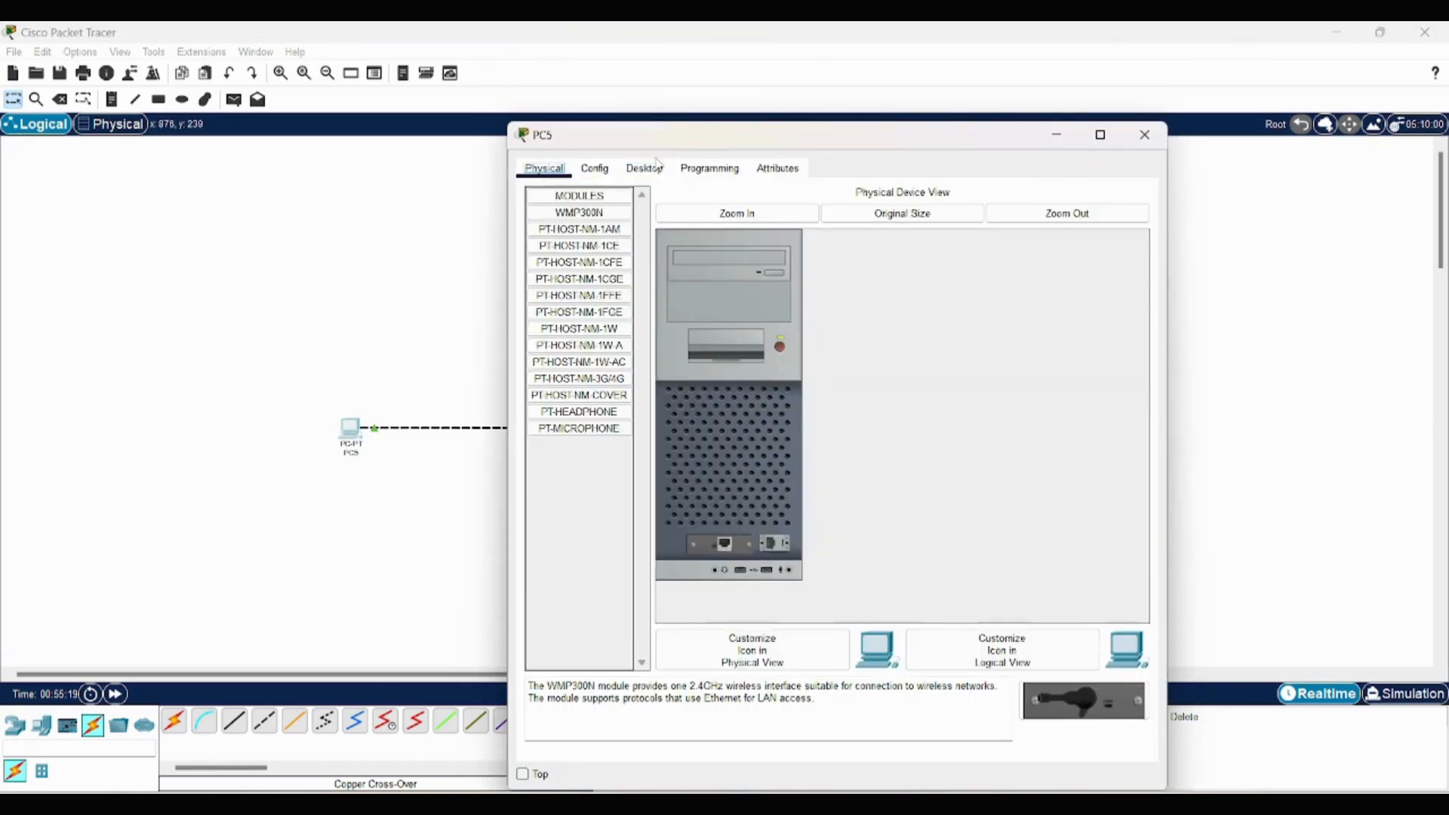
pyautogui.click(1145, 134)
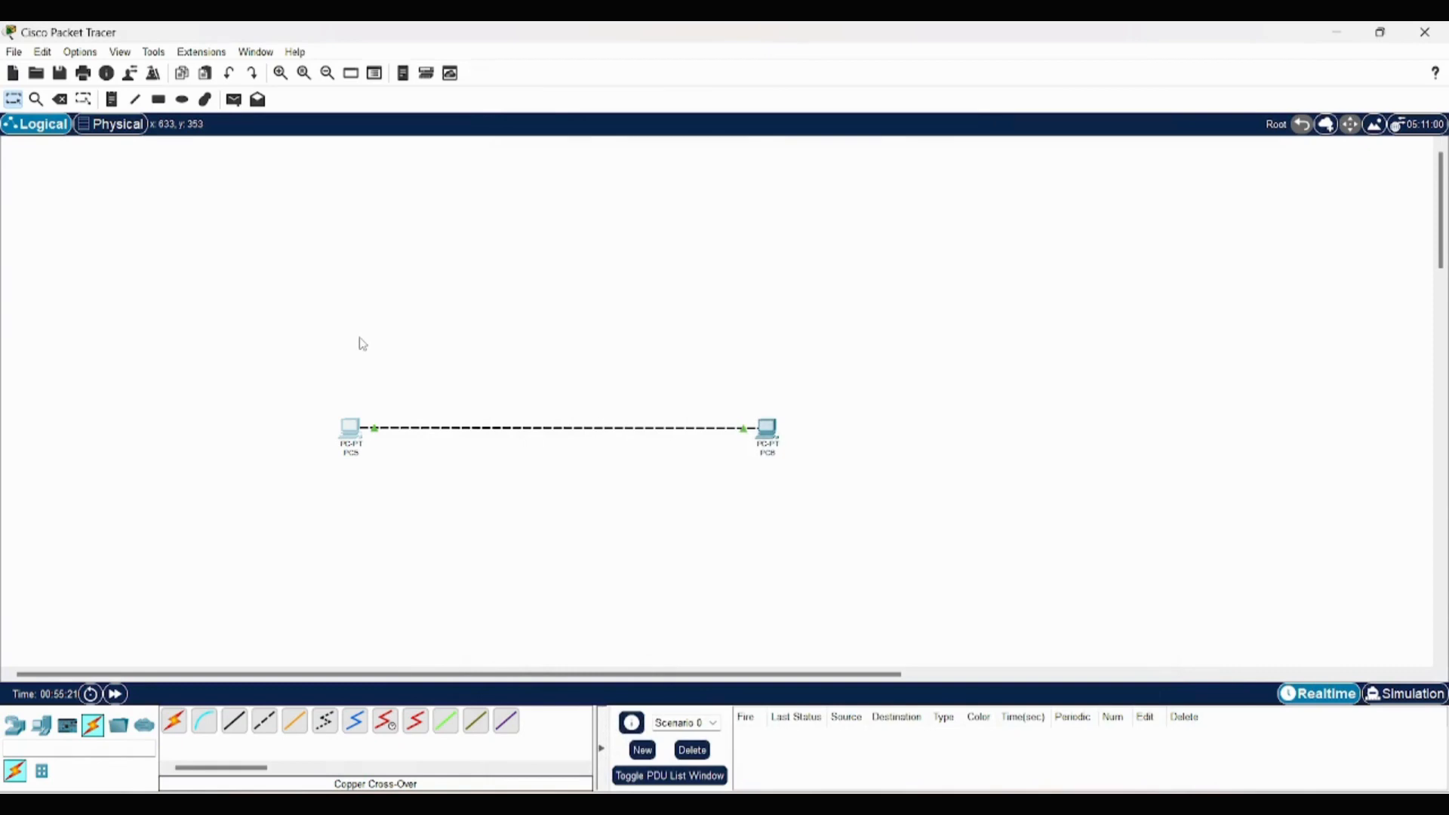
# - Assign PC5 the static IPv4 address 1.1.1.1 with the default subnet mask in its IP configuration
pyautogui.click(350, 429)
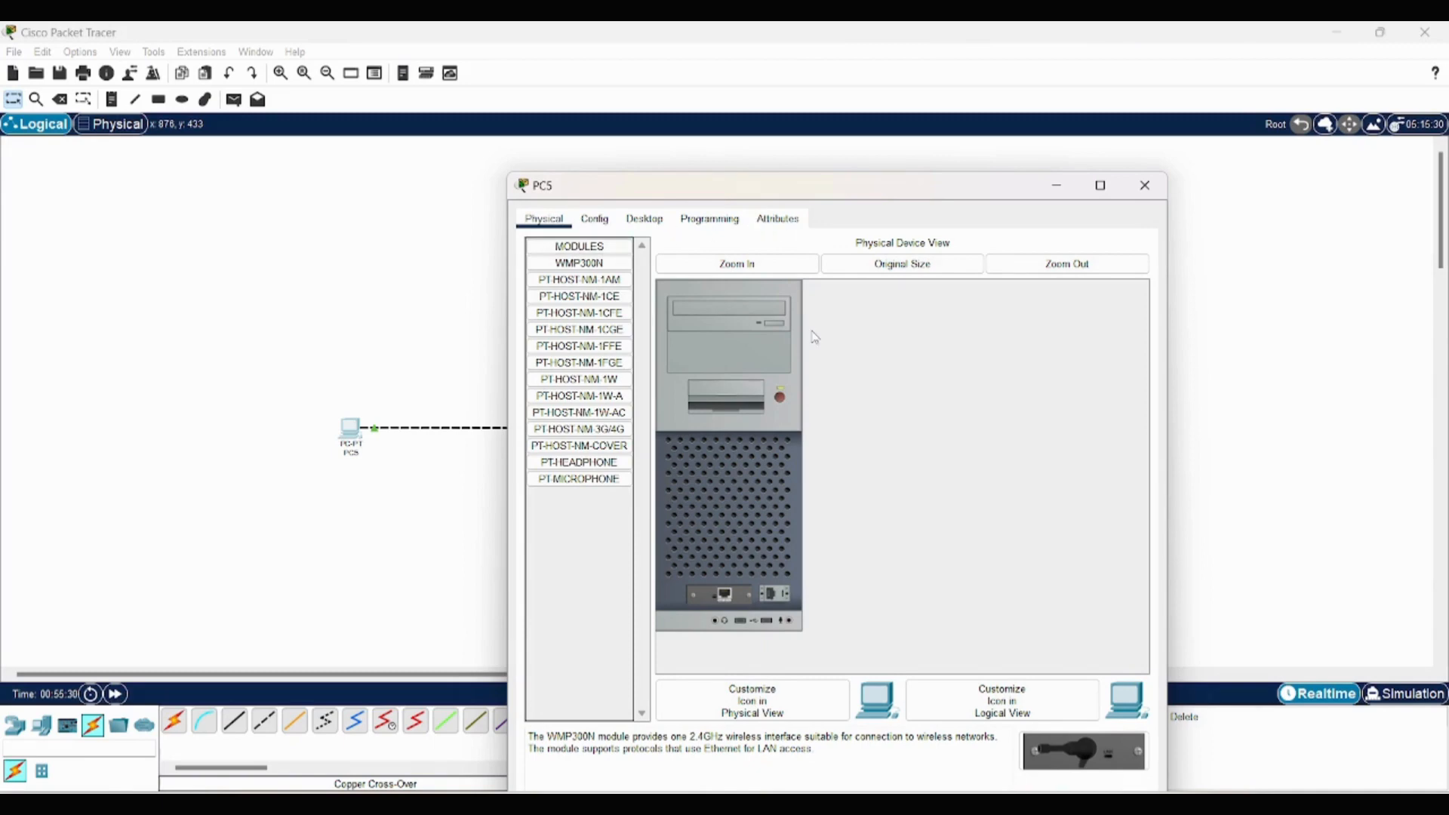
pyautogui.click(595, 220)
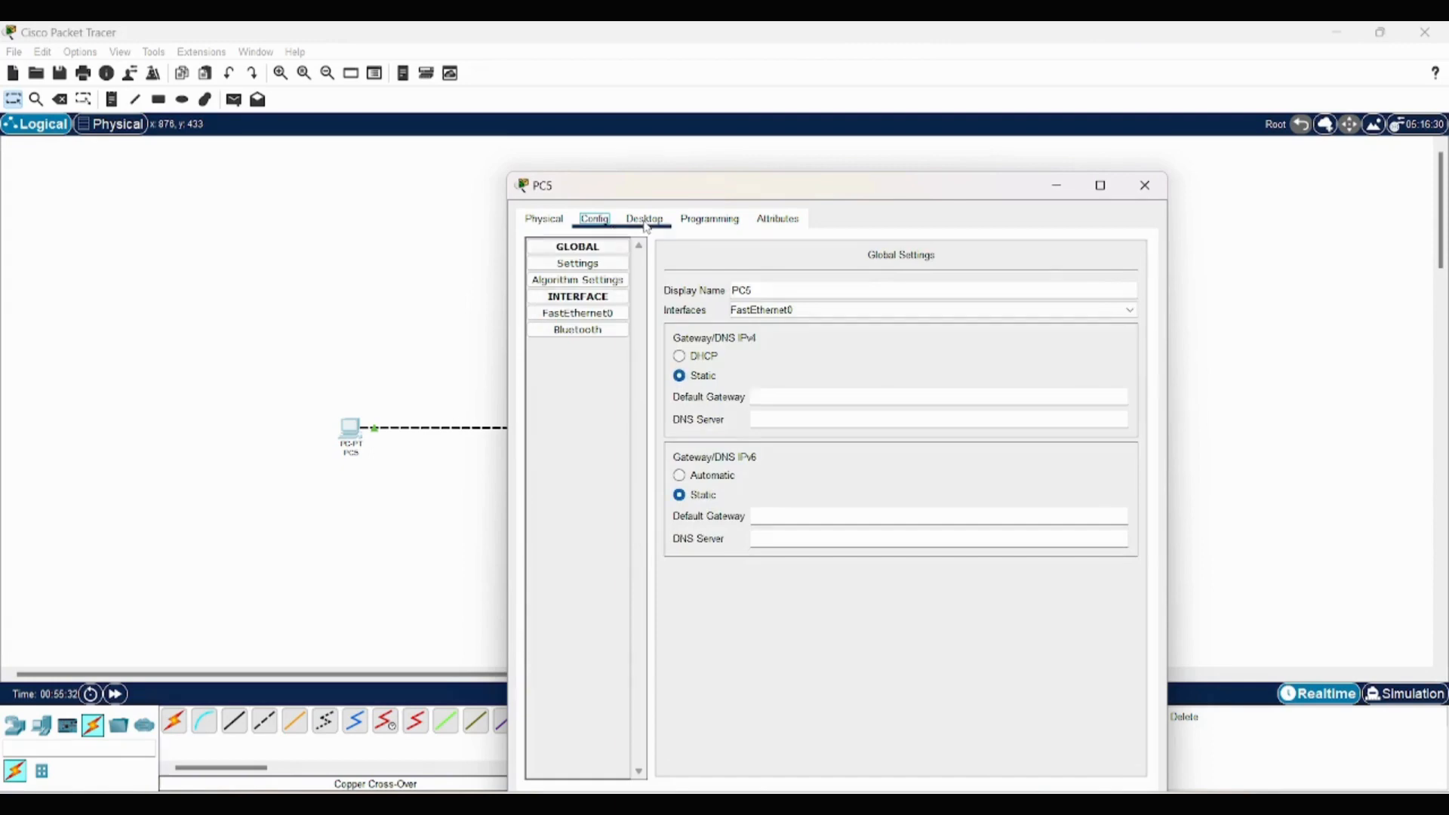
pyautogui.click(645, 220)
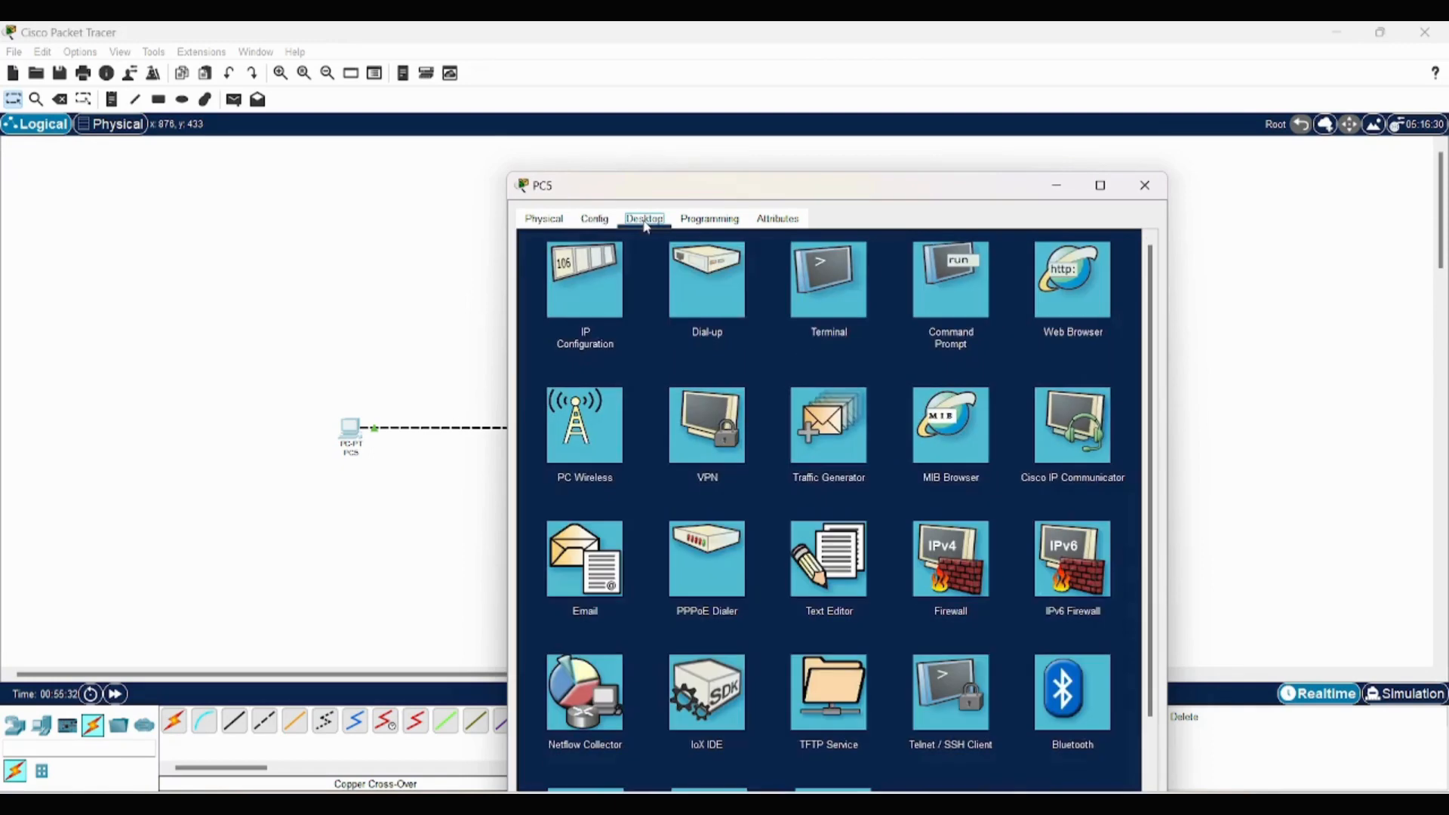
pyautogui.click(600, 292)
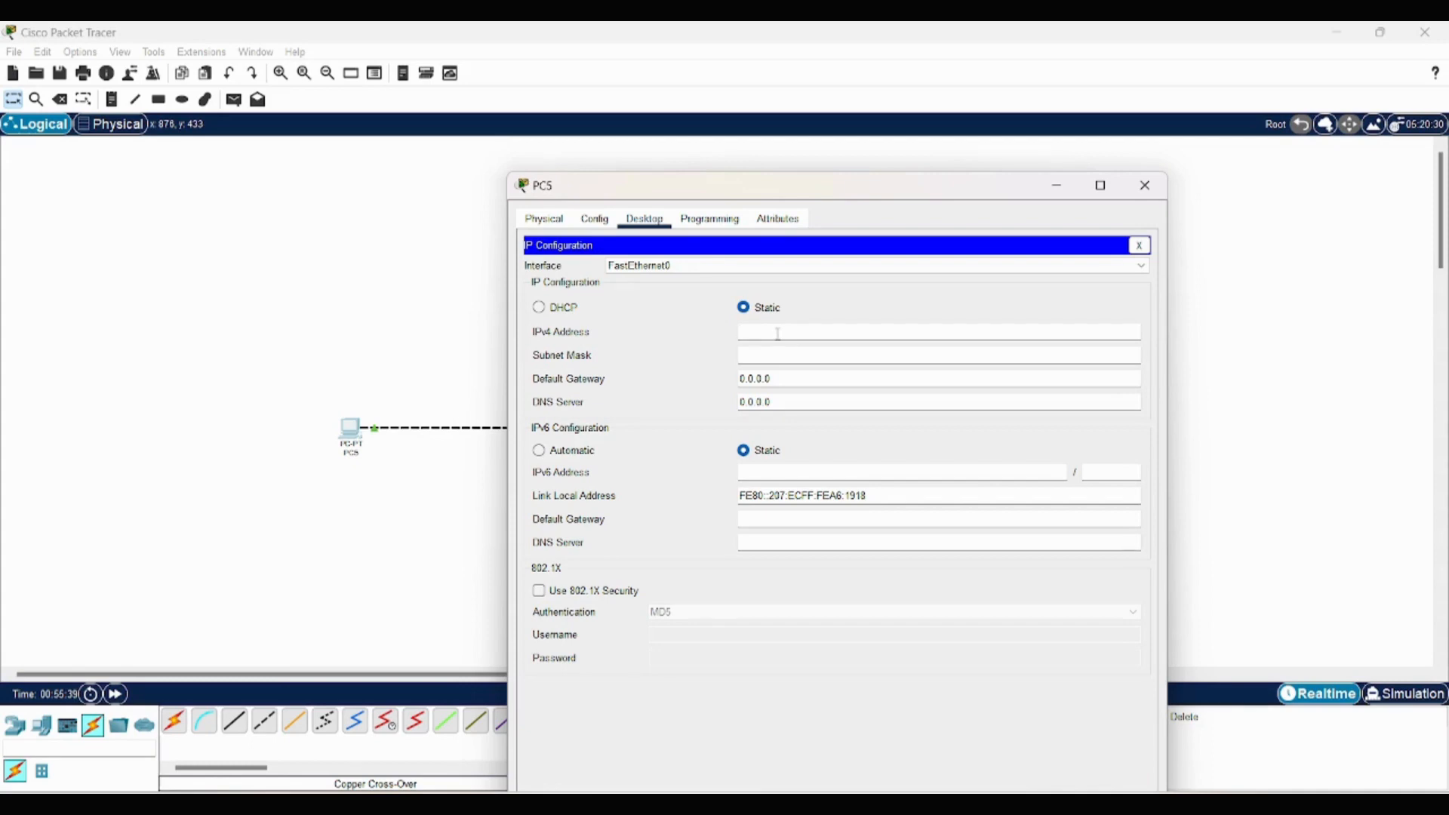
pyautogui.write('1.1.1.1')
pyautogui.press('Tab')
pyautogui.click(1145, 185)
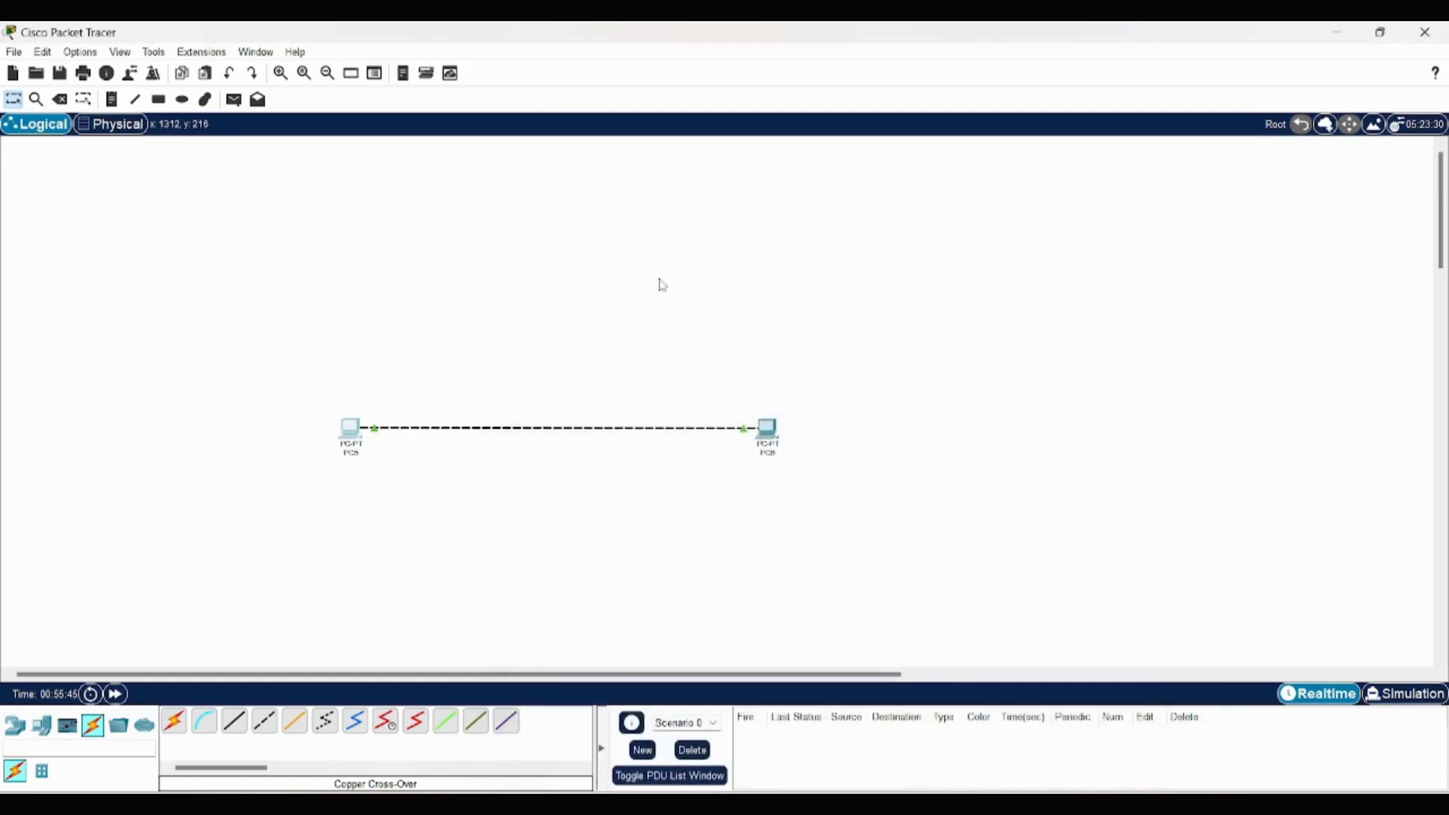
pyautogui.moveTo(347, 447)
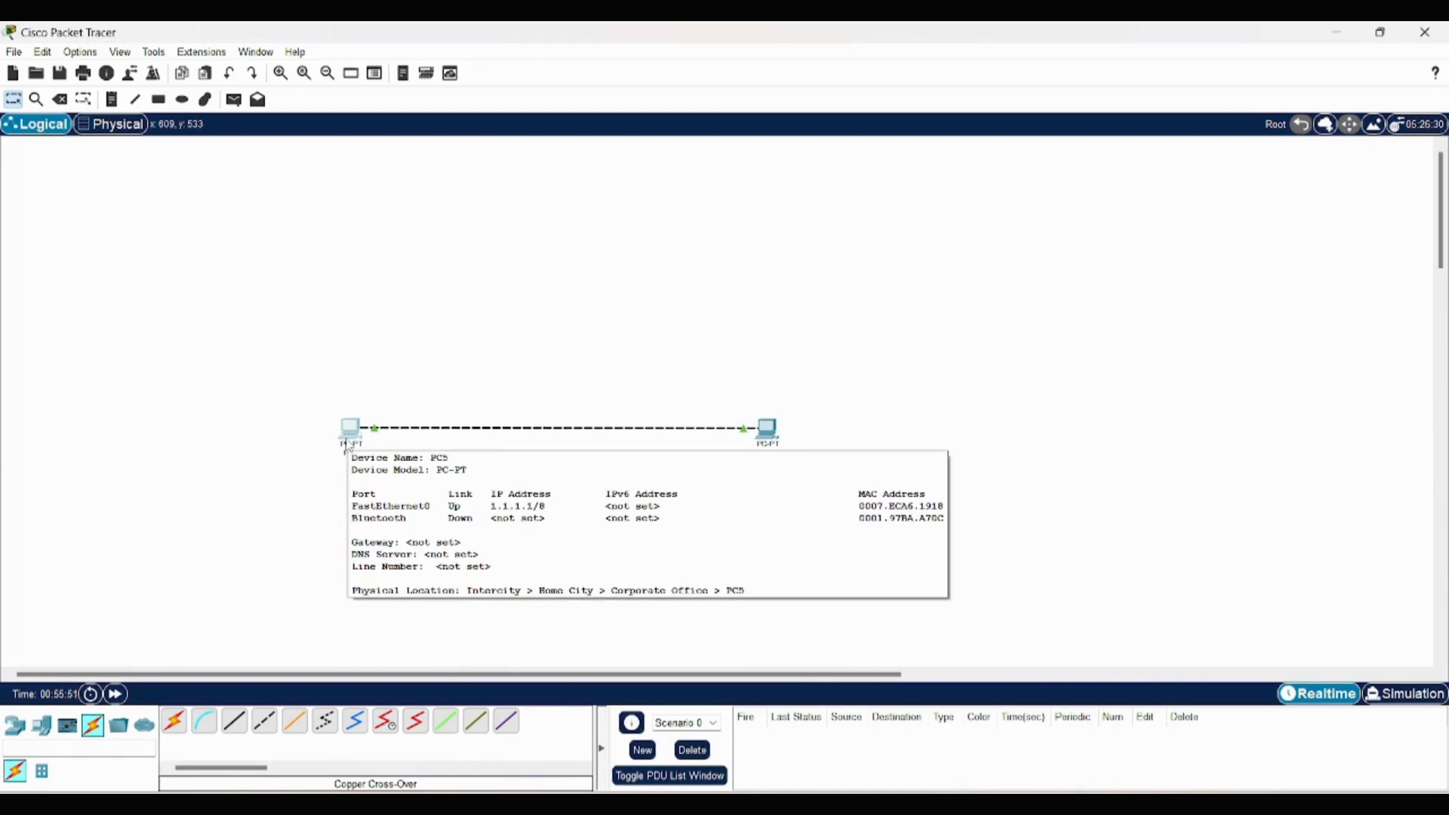
# - Assign PC6 the static IPv4 address 1.1.1.2 in its IP configuration
pyautogui.click(768, 429)
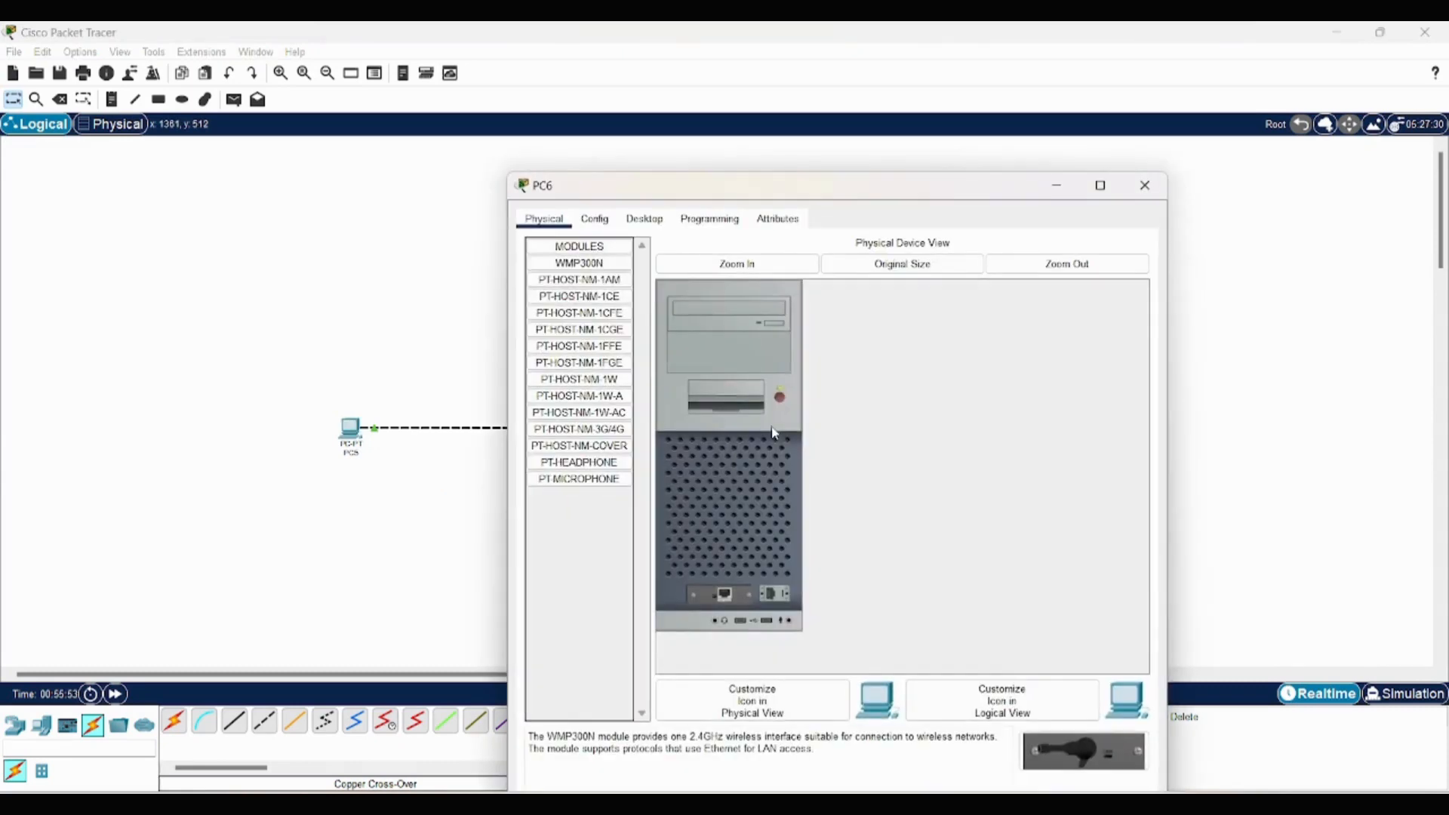
pyautogui.click(644, 219)
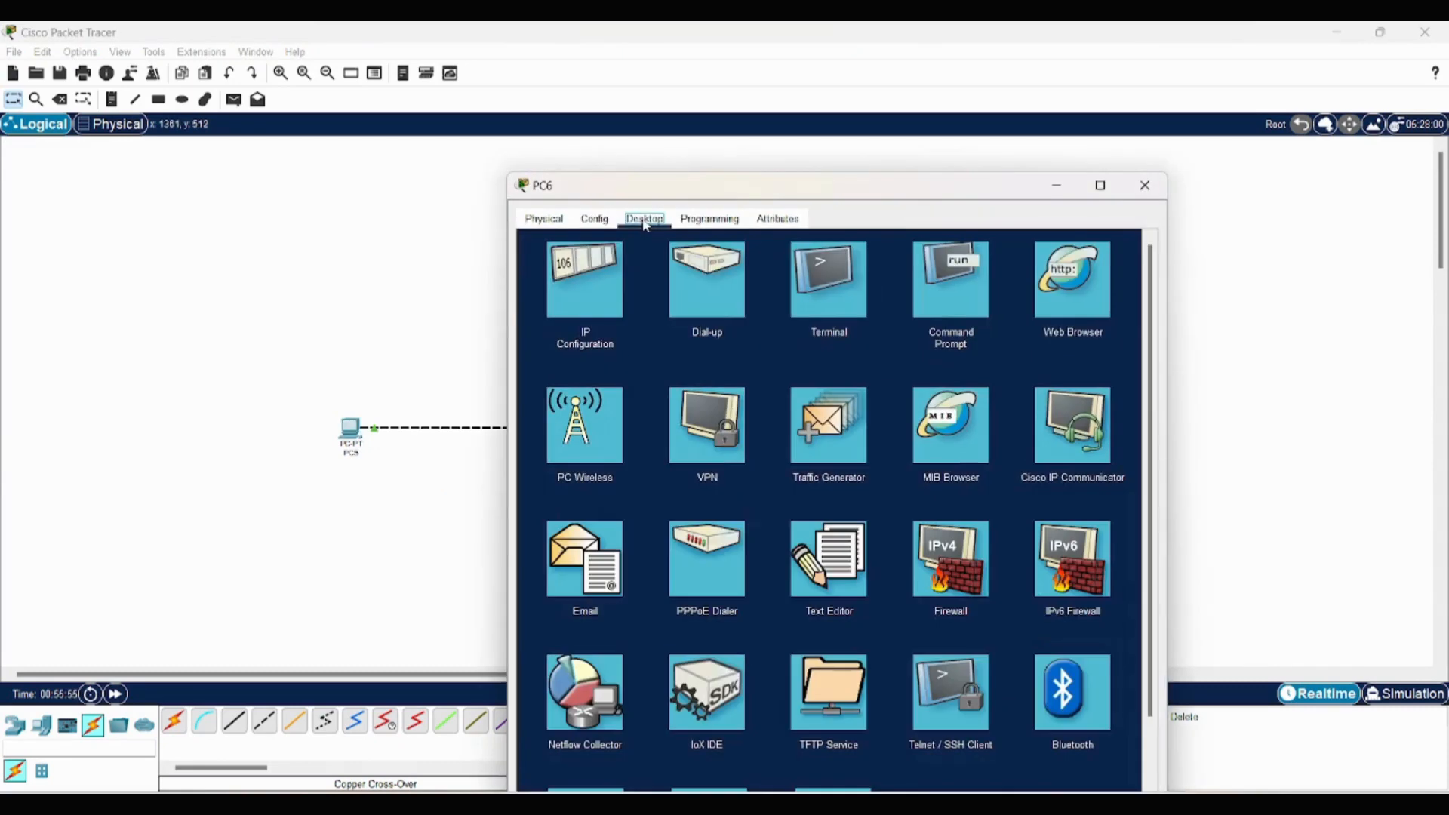
pyautogui.click(577, 298)
pyautogui.click(762, 337)
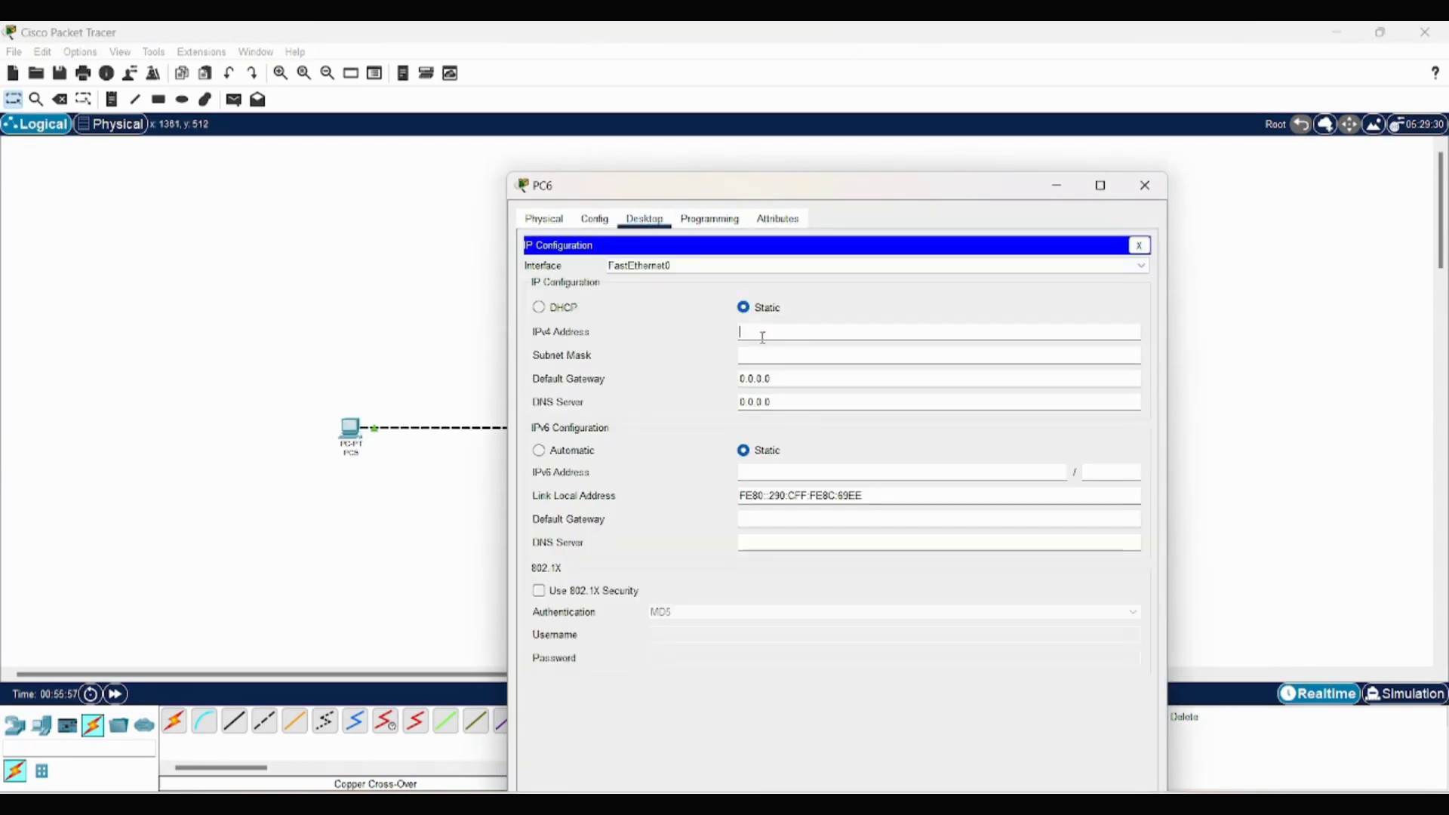
pyautogui.write('1.1.1.2')
pyautogui.click(1166, 194)
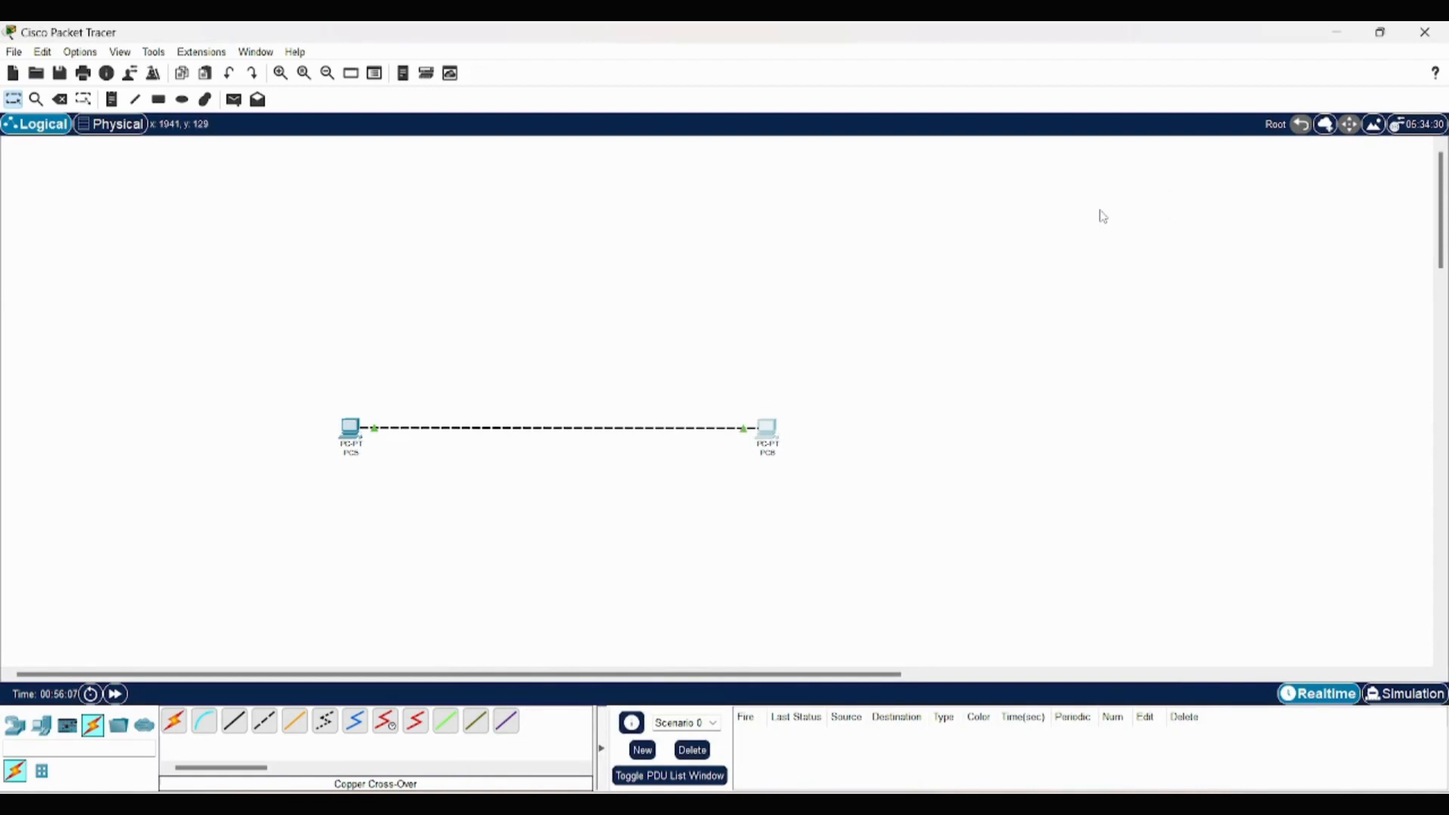
# - Add a text note reading 1.1.1.1 and position it directly beneath PC5
pyautogui.click(117, 103)
pyautogui.click(329, 480)
pyautogui.write('1111')
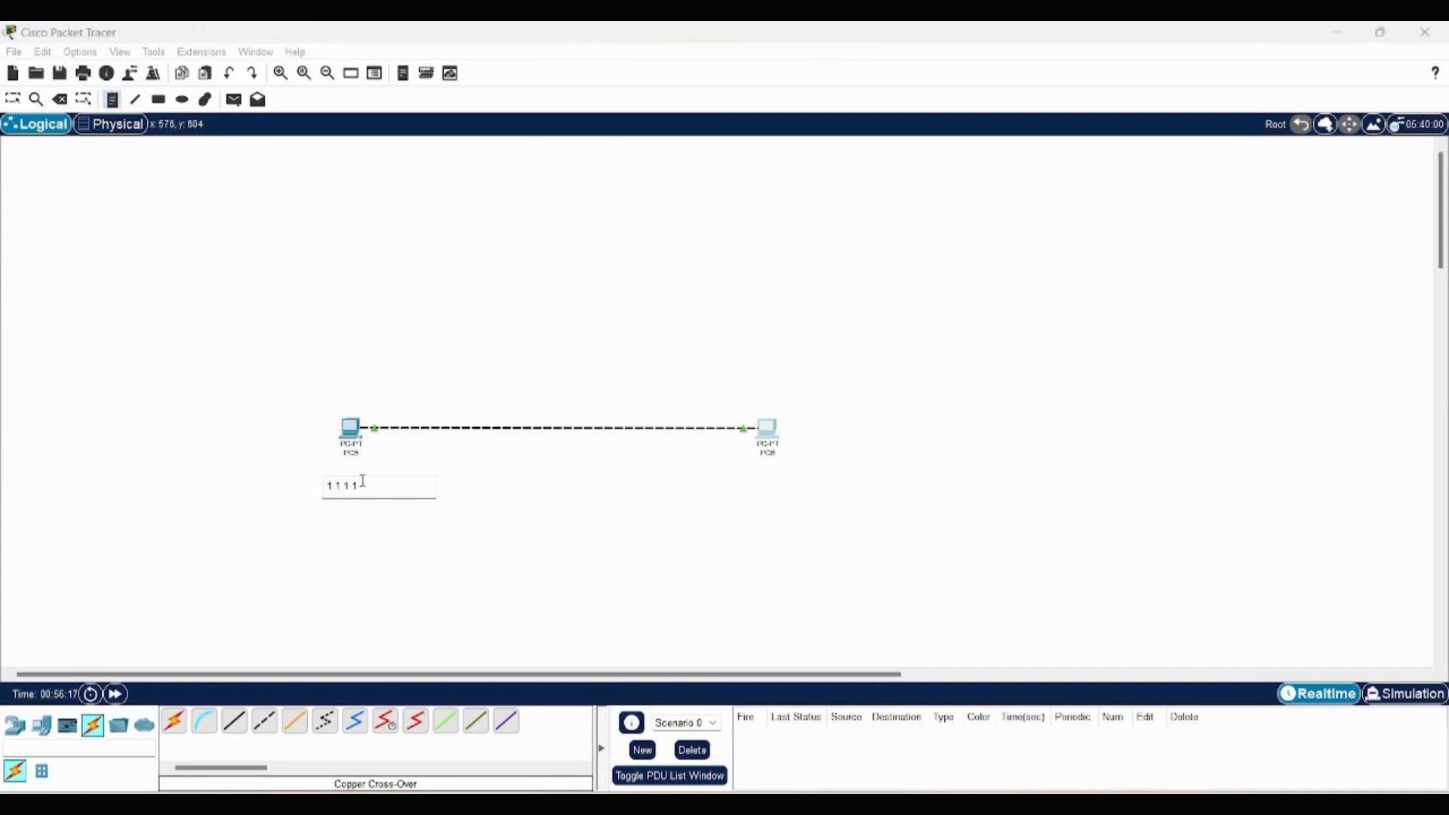
pyautogui.press('Escape')
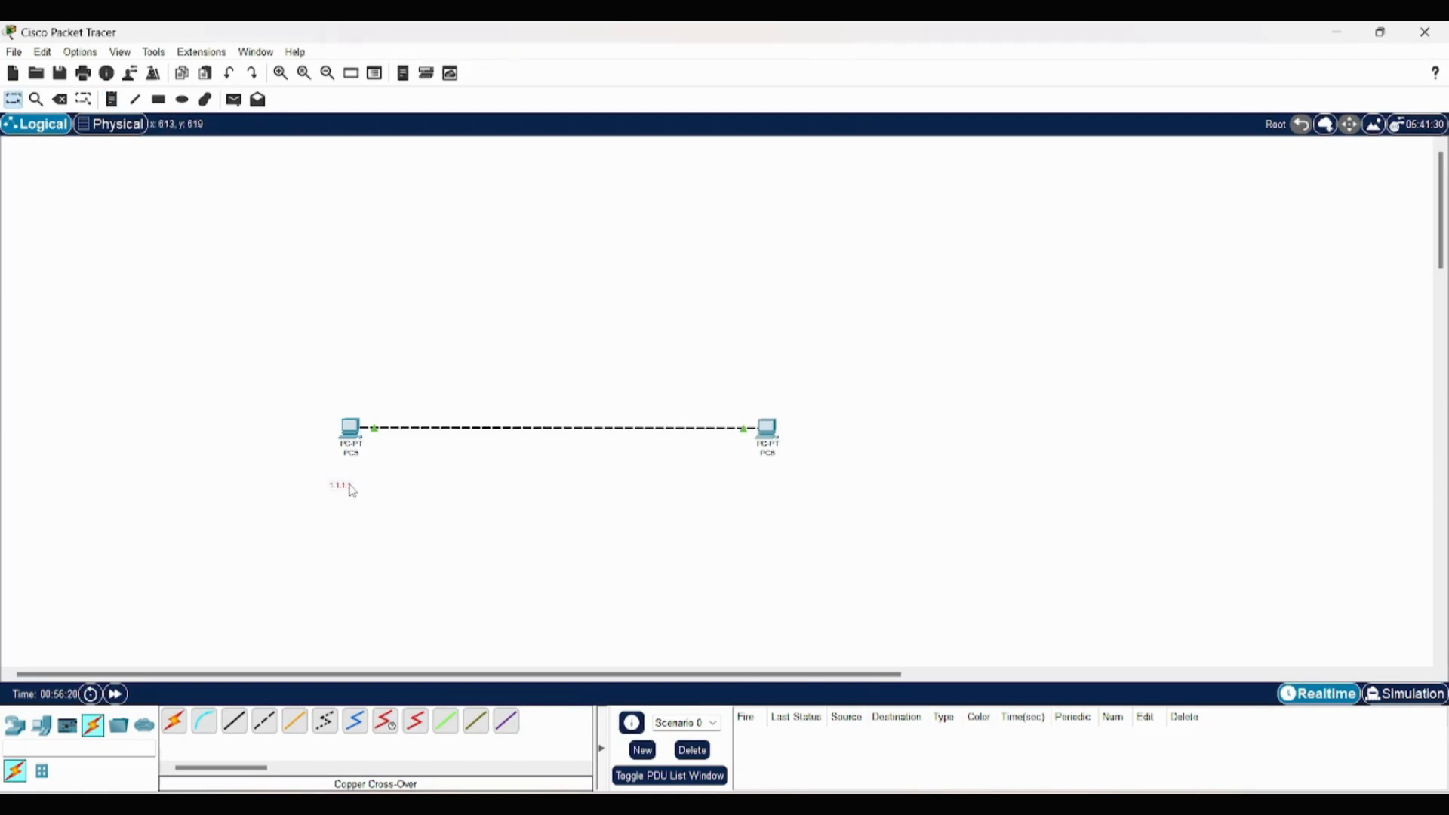
pyautogui.moveTo(347, 487); pyautogui.dragTo(359, 473)
# - Run ipconfig in PC5's command prompt and check its IPv4 address
pyautogui.click(353, 437)
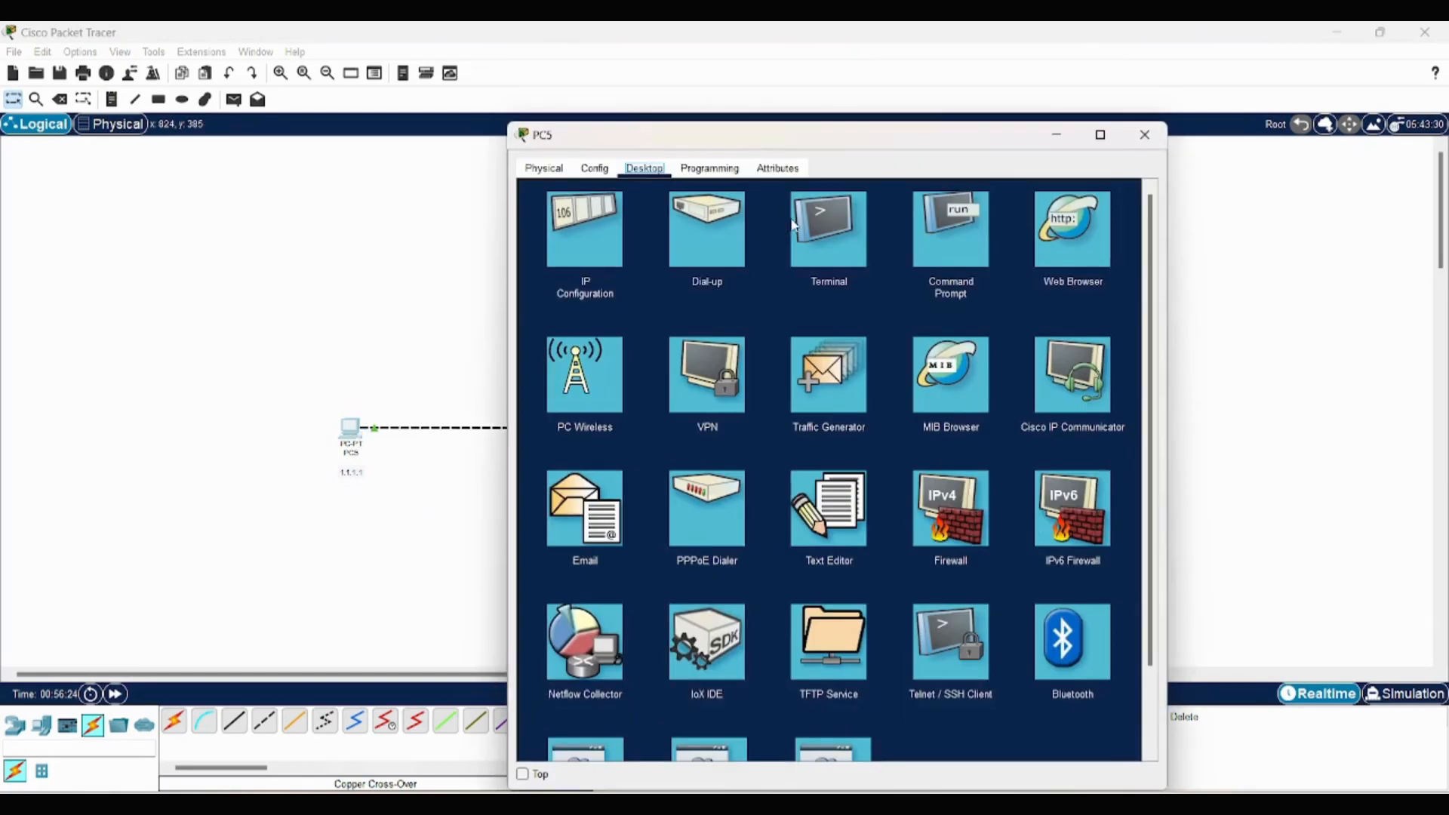
pyautogui.click(925, 230)
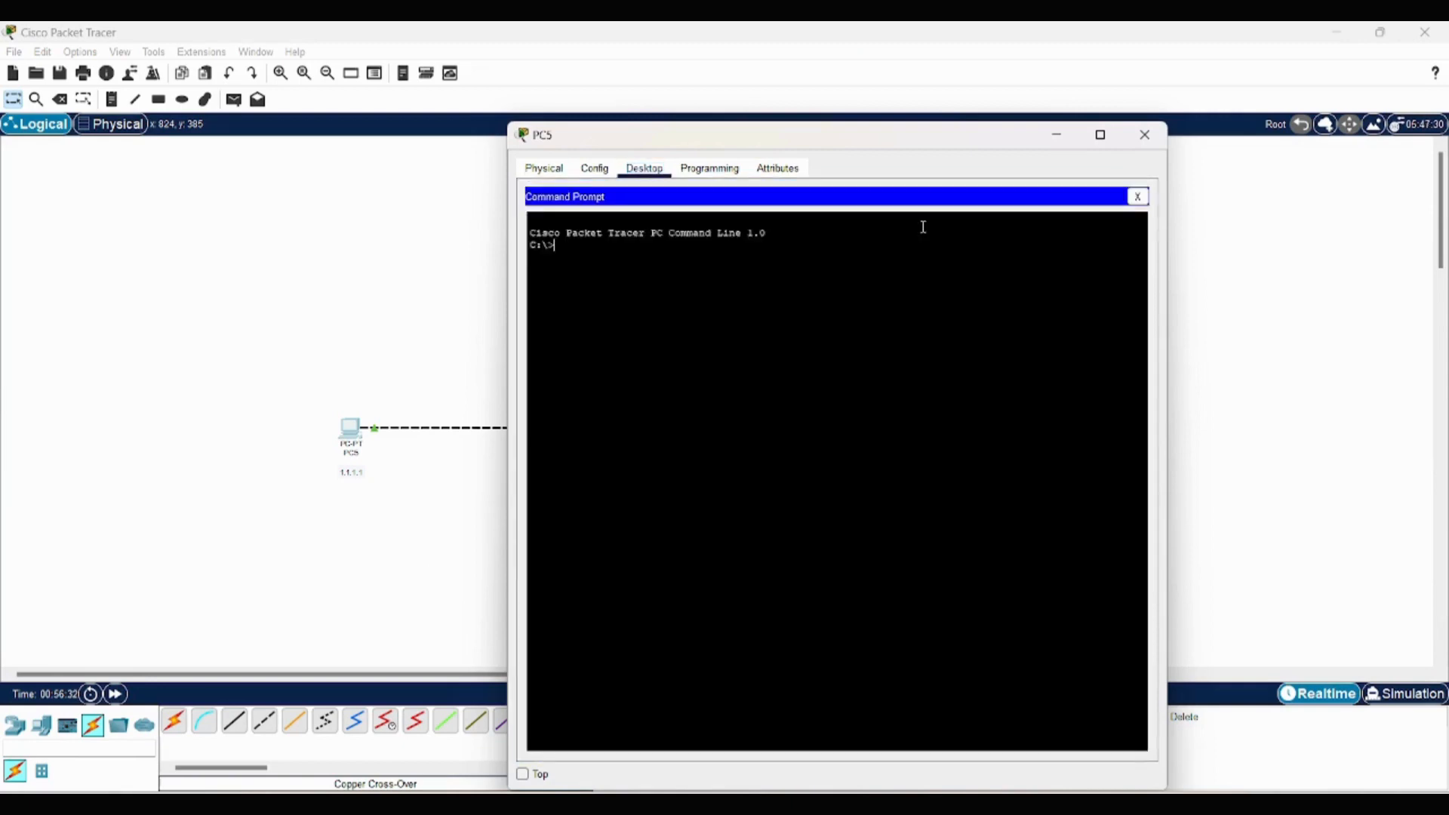
pyautogui.write('pconfig')
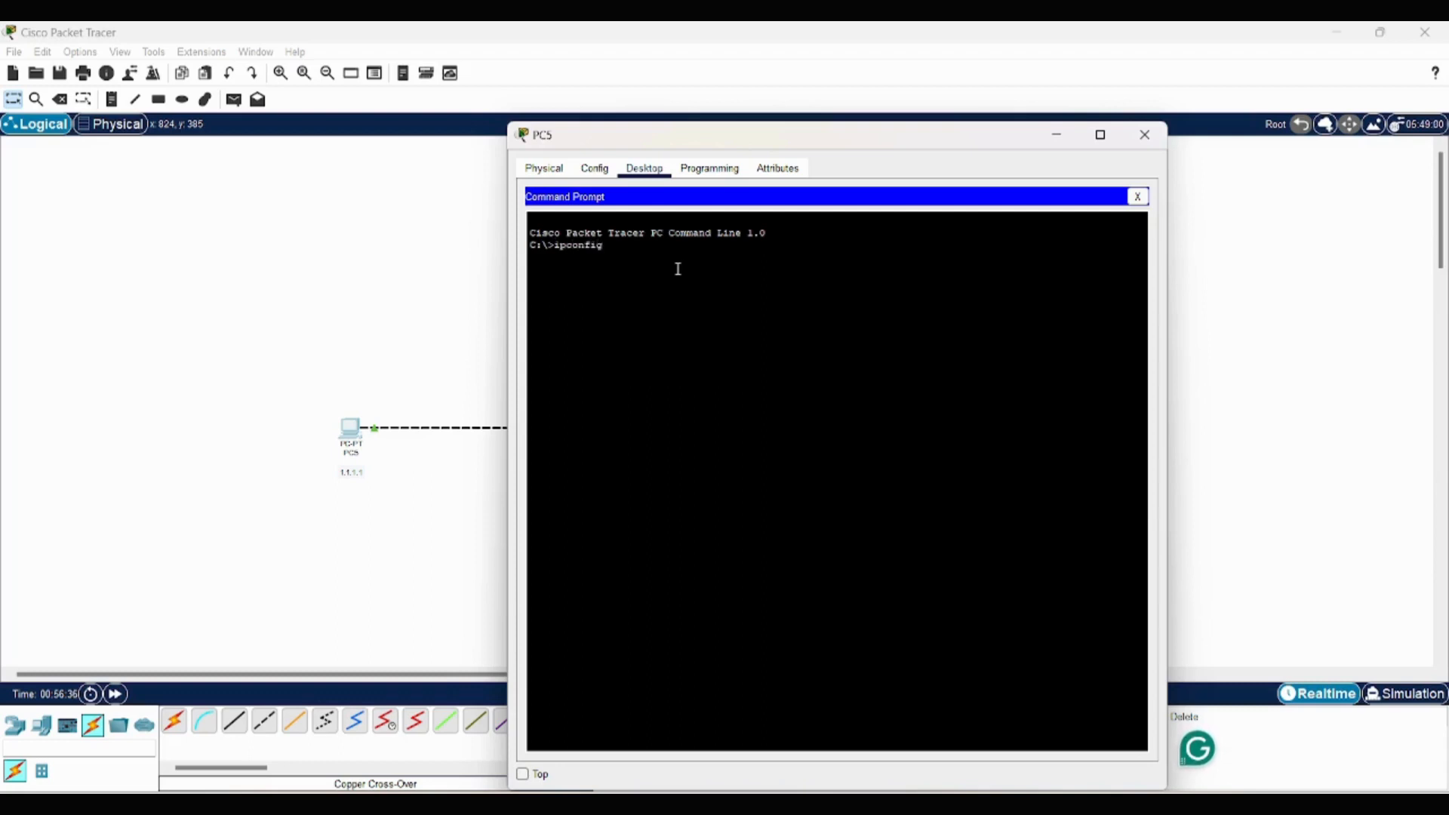
pyautogui.press('Return')
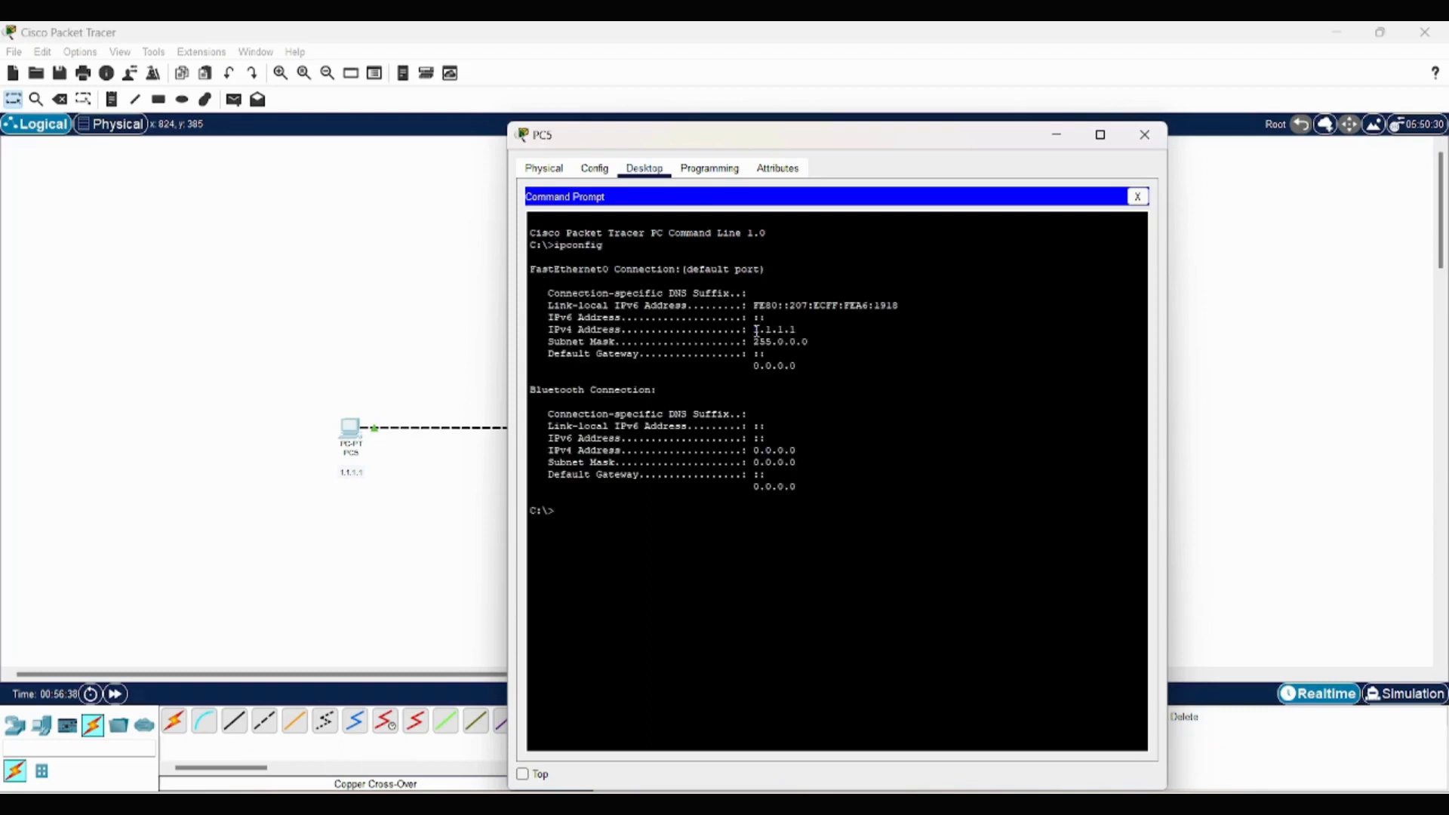
pyautogui.moveTo(753, 330); pyautogui.dragTo(810, 331)
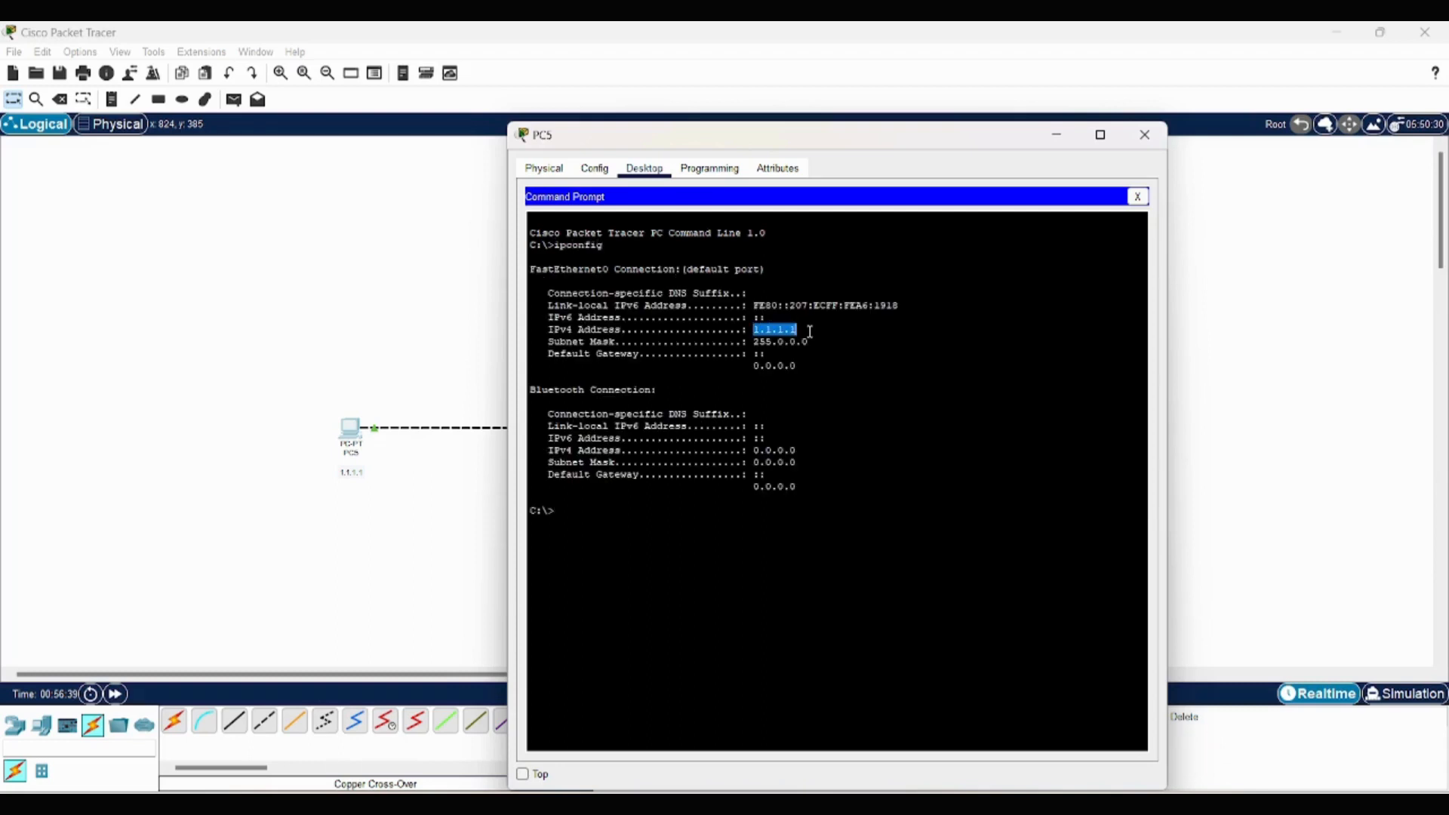
pyautogui.click(1144, 134)
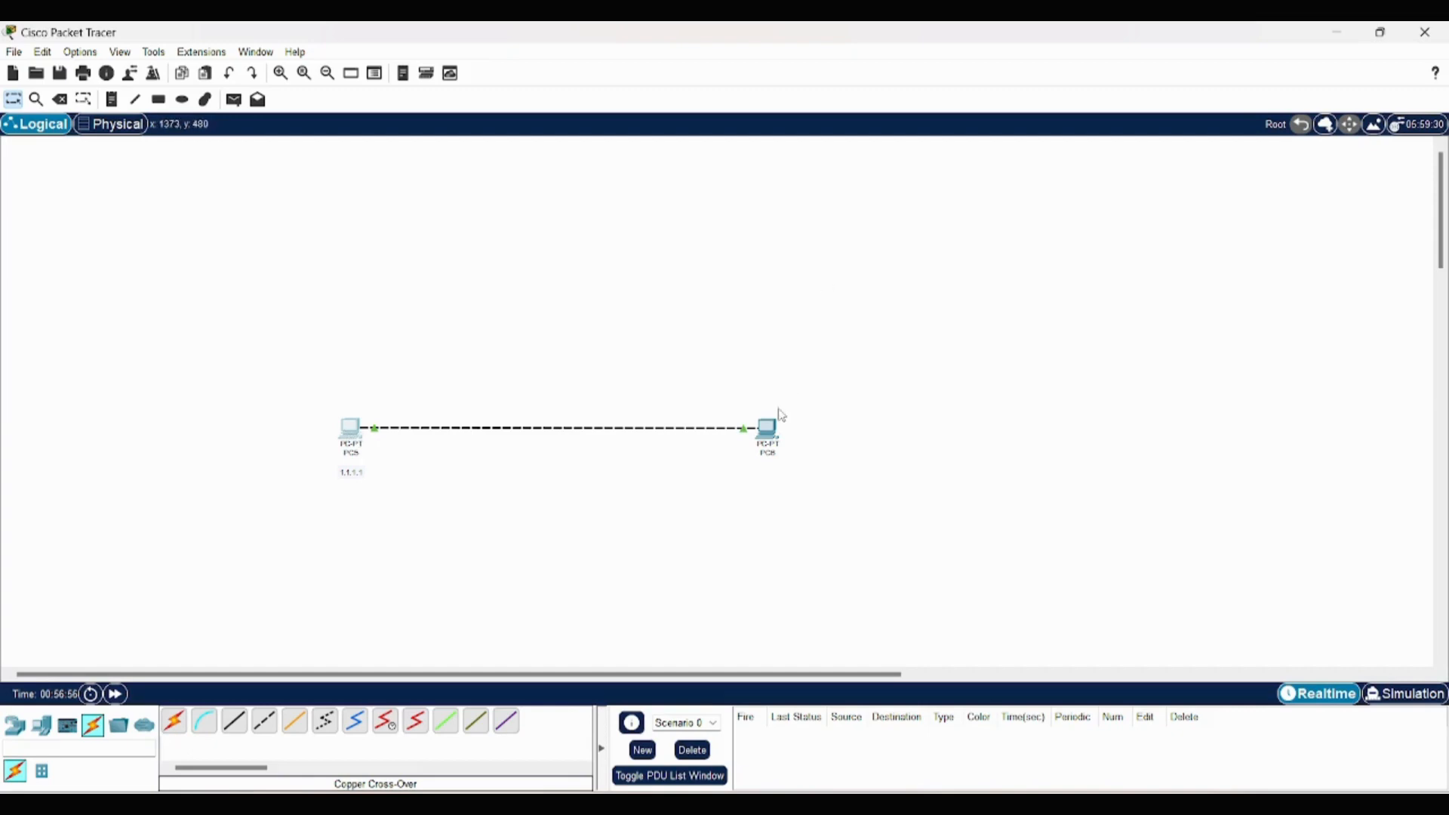
# - Ping 1.1.1.2 from PC5's command prompt
pyautogui.click(354, 434)
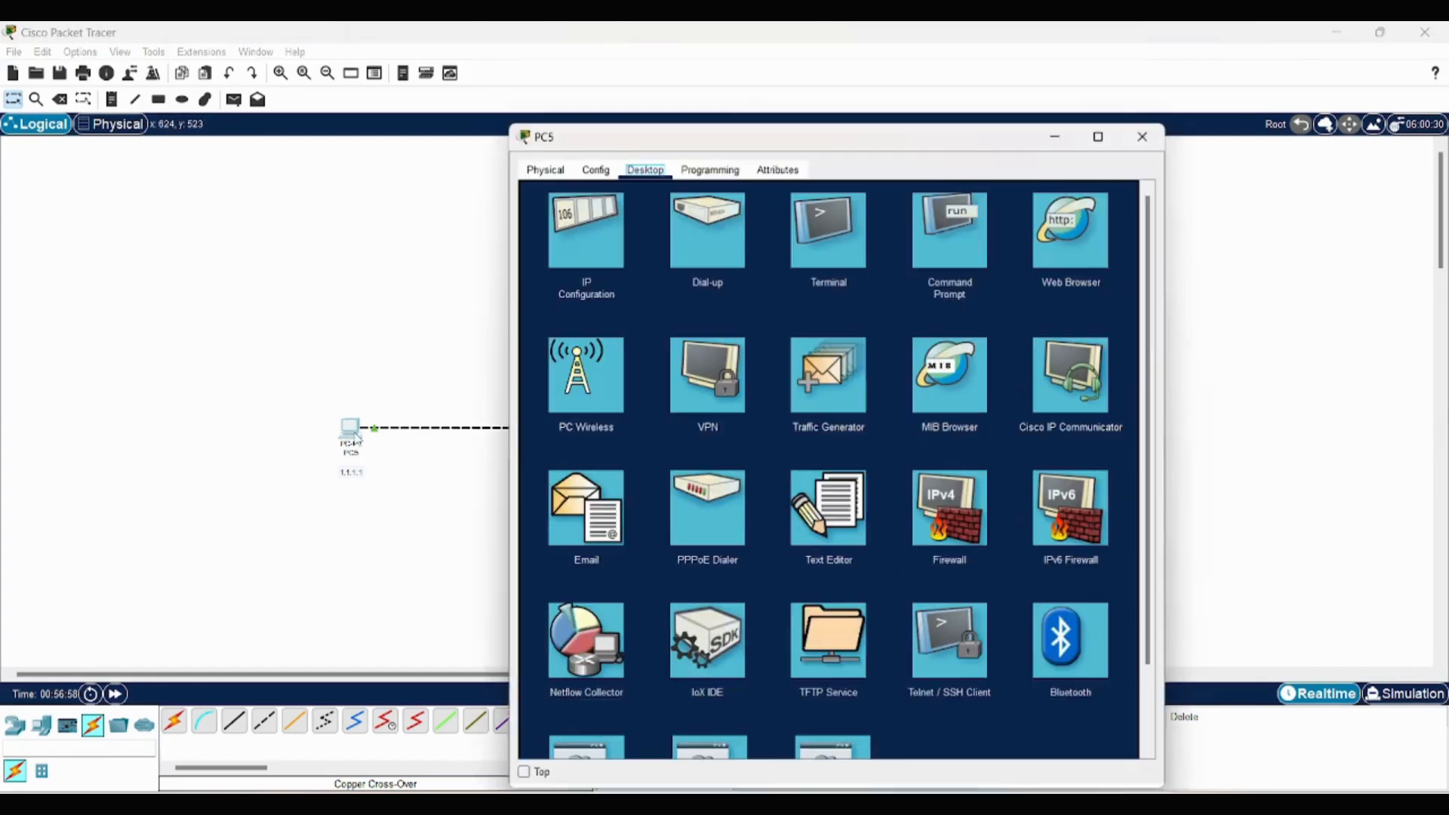
pyautogui.click(954, 236)
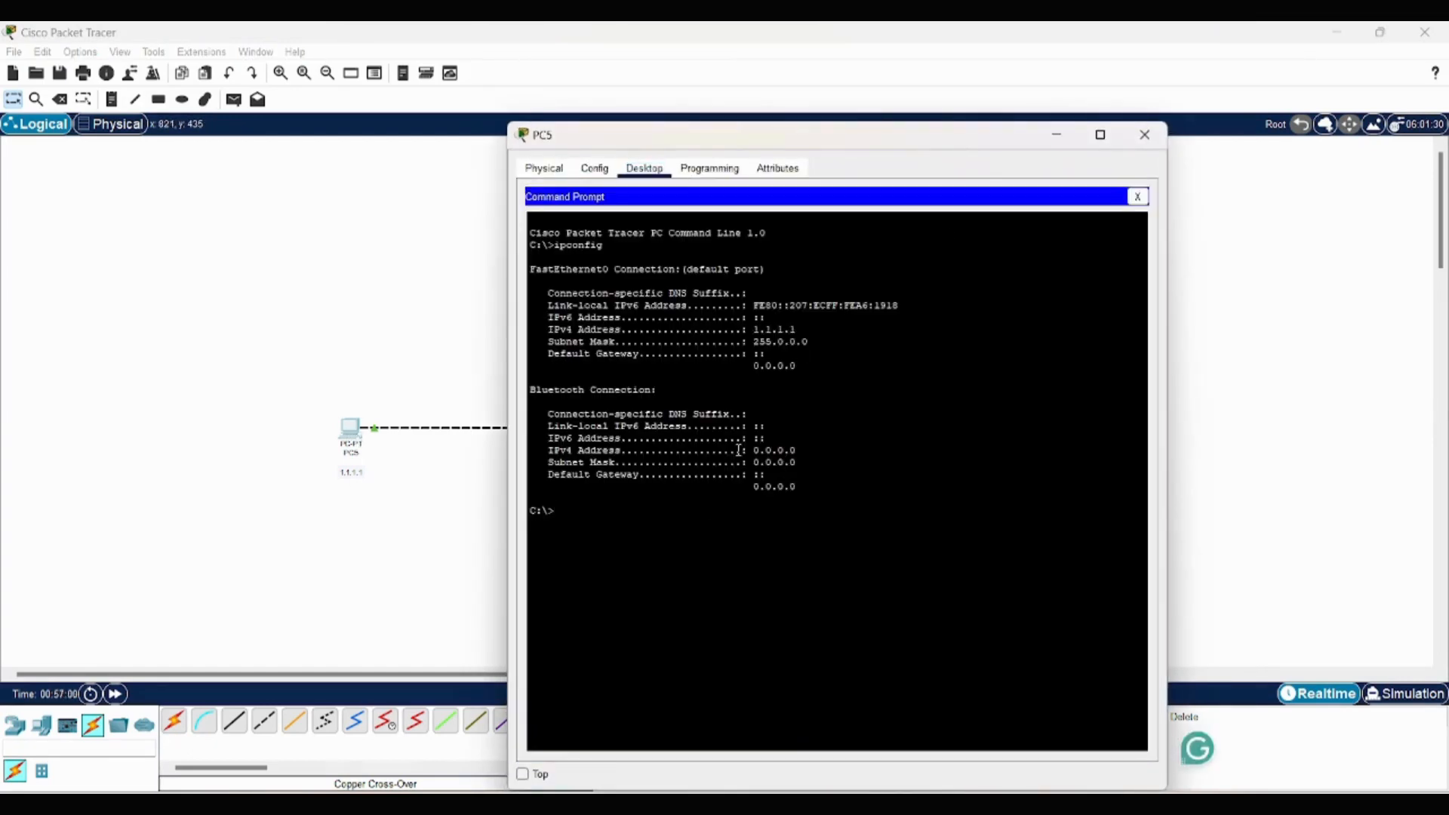
pyautogui.write('ping')
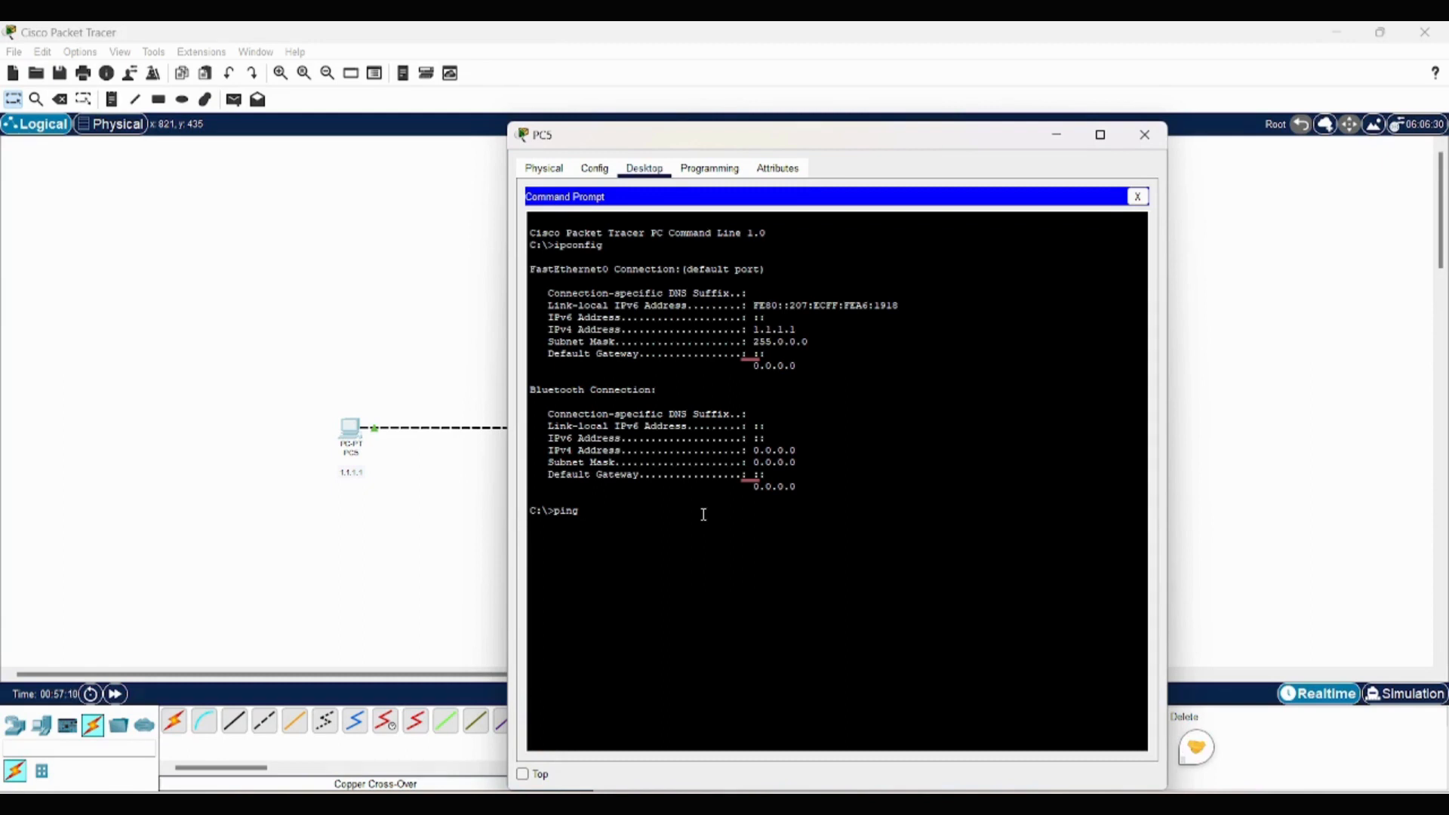
pyautogui.write('1.1.1.2')
pyautogui.press('Return')
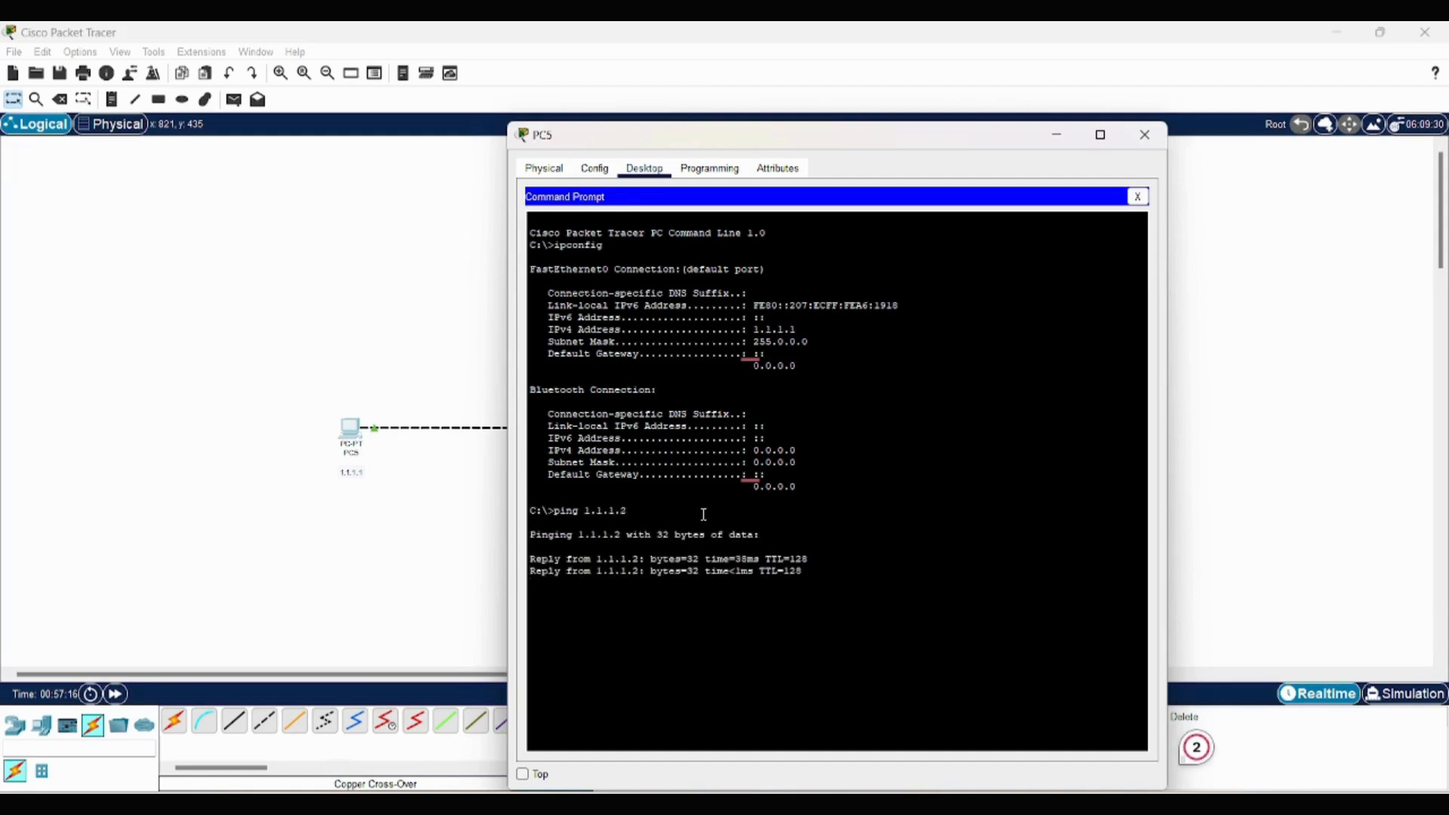
# - Review the ping replies, packet statistics and round-trip times, and close PC5's window
pyautogui.moveTo(529, 556)
pyautogui.mouseDown()
pyautogui.moveTo(814, 602)
pyautogui.moveTo(536, 546)
pyautogui.mouseUp()
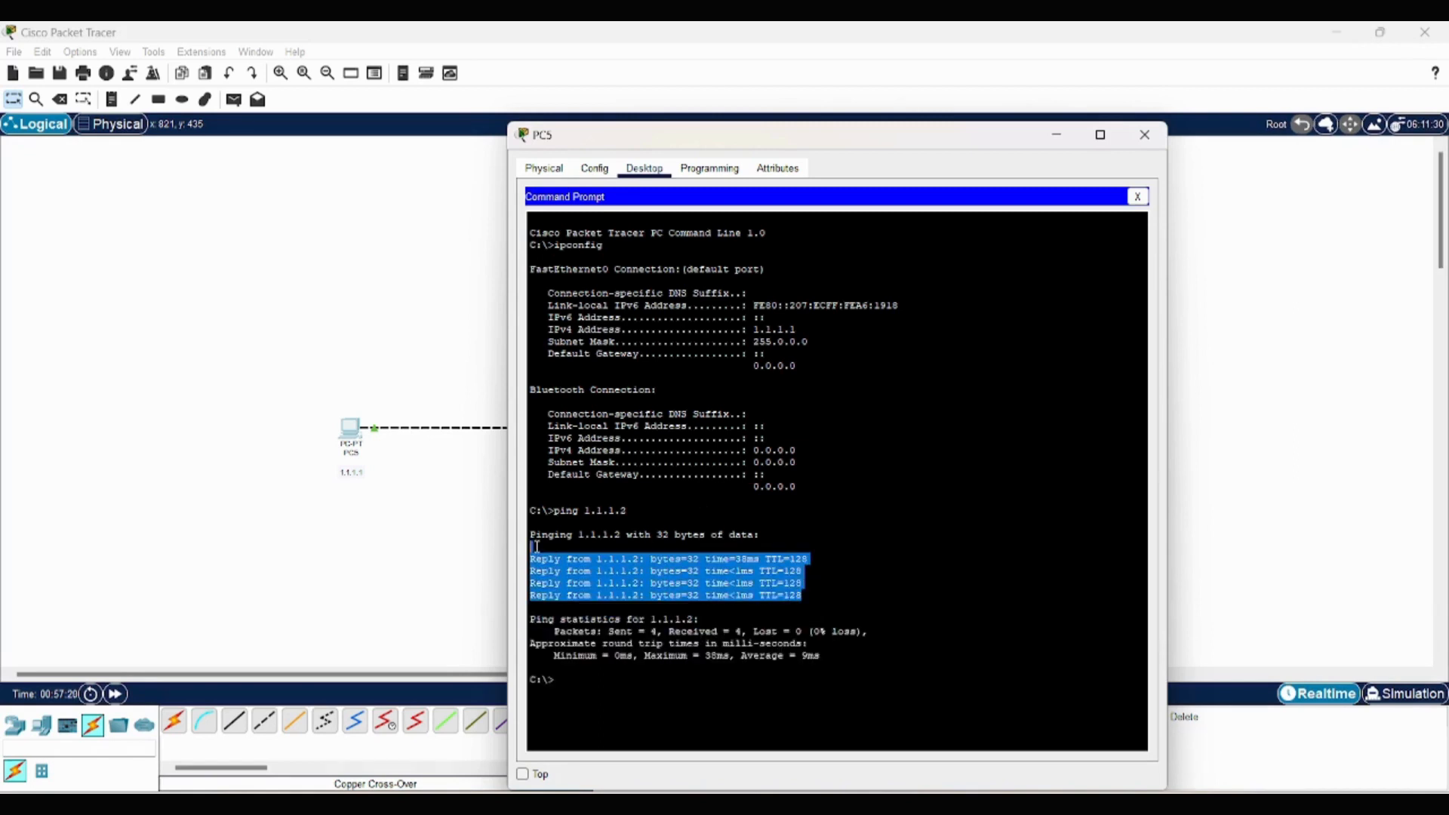
pyautogui.click(535, 545)
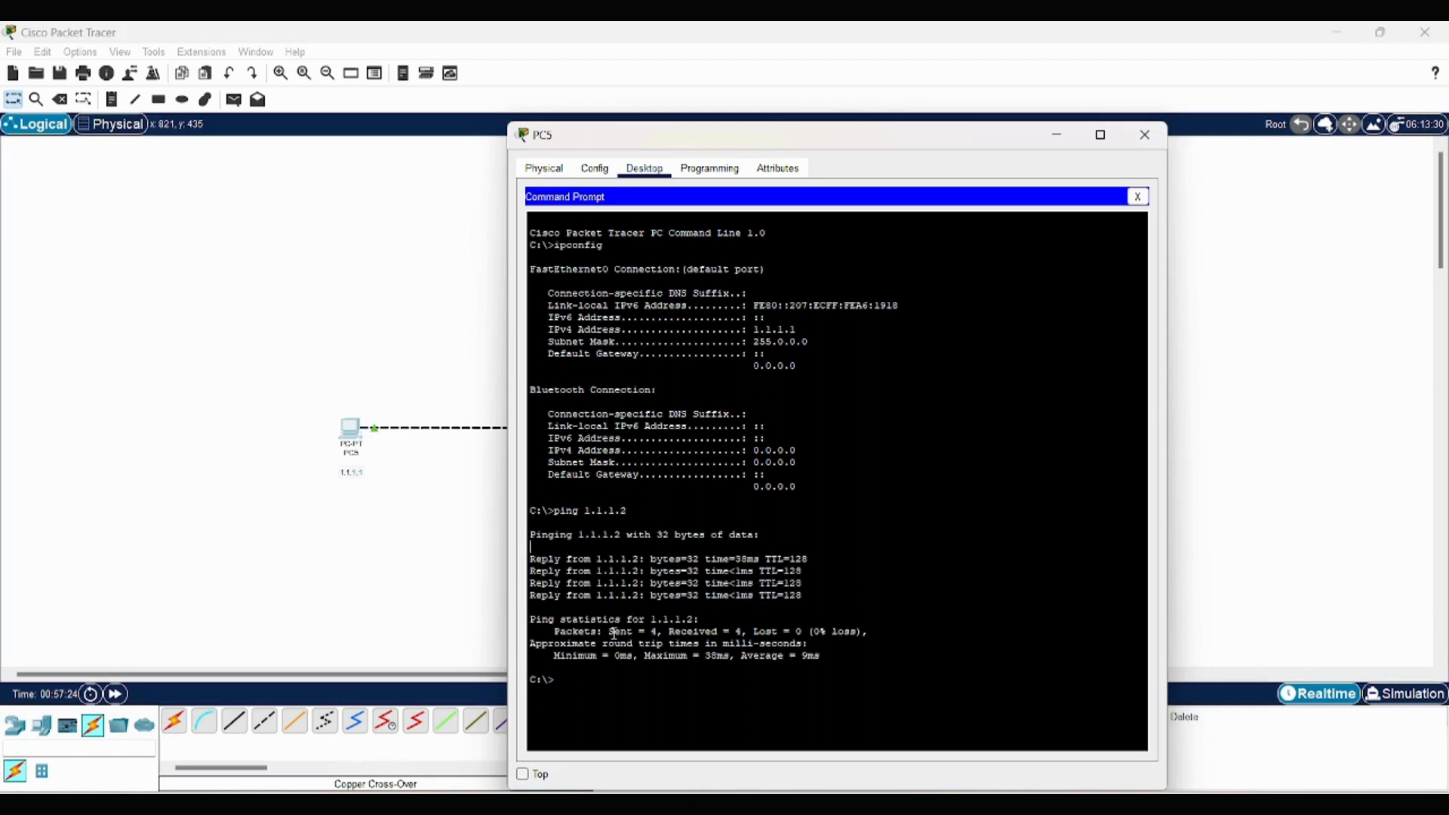
pyautogui.moveTo(609, 632); pyautogui.dragTo(788, 632)
pyautogui.click(601, 659)
pyautogui.moveTo(573, 658); pyautogui.dragTo(812, 659)
pyautogui.click(812, 659)
pyautogui.click(1143, 136)
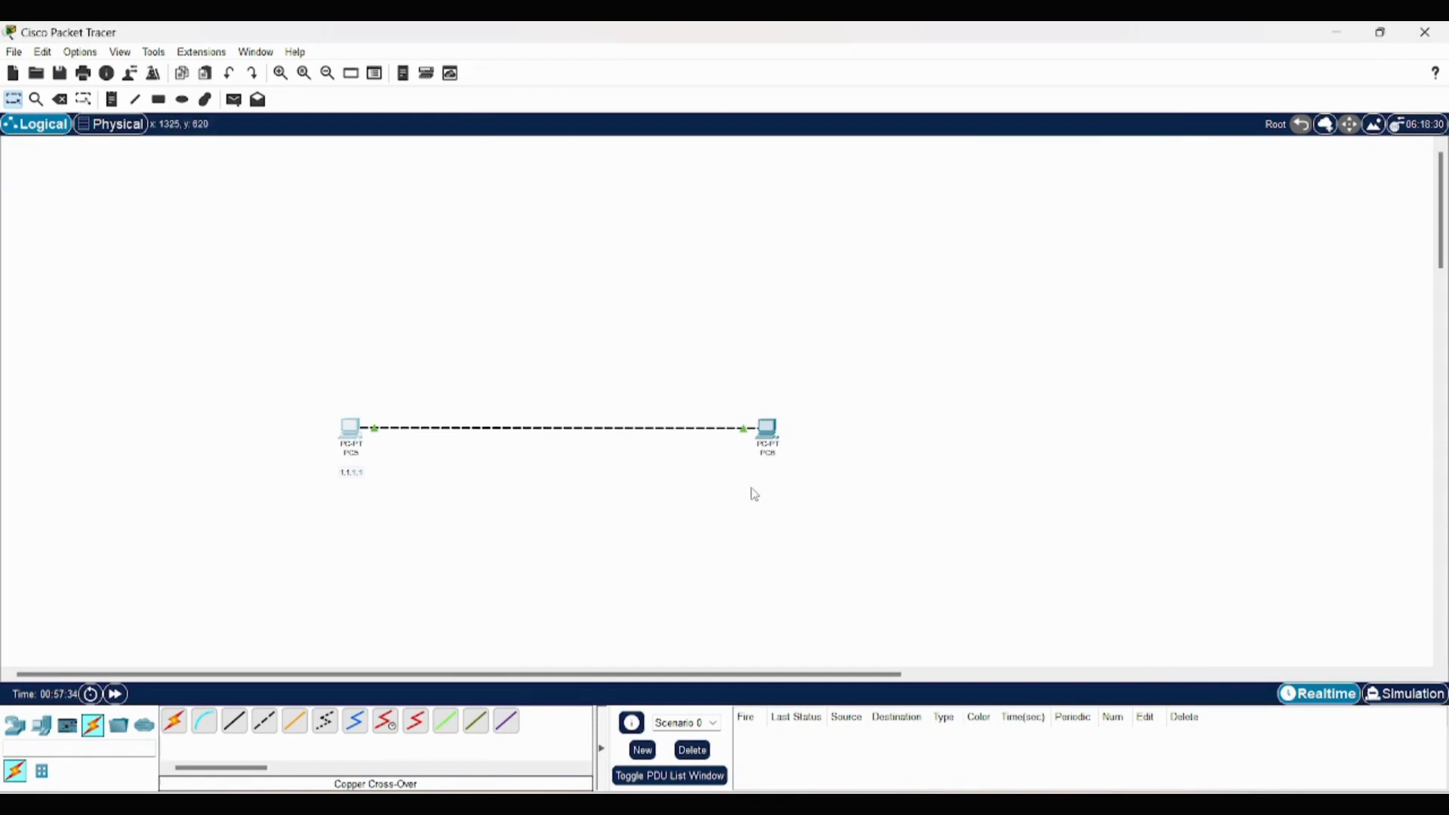
# - Delete both PCs with their cable and the address note from the workspace
pyautogui.moveTo(237, 368); pyautogui.dragTo(821, 533)
pyautogui.moveTo(242, 371); pyautogui.dragTo(872, 563)
pyautogui.press('Delete')
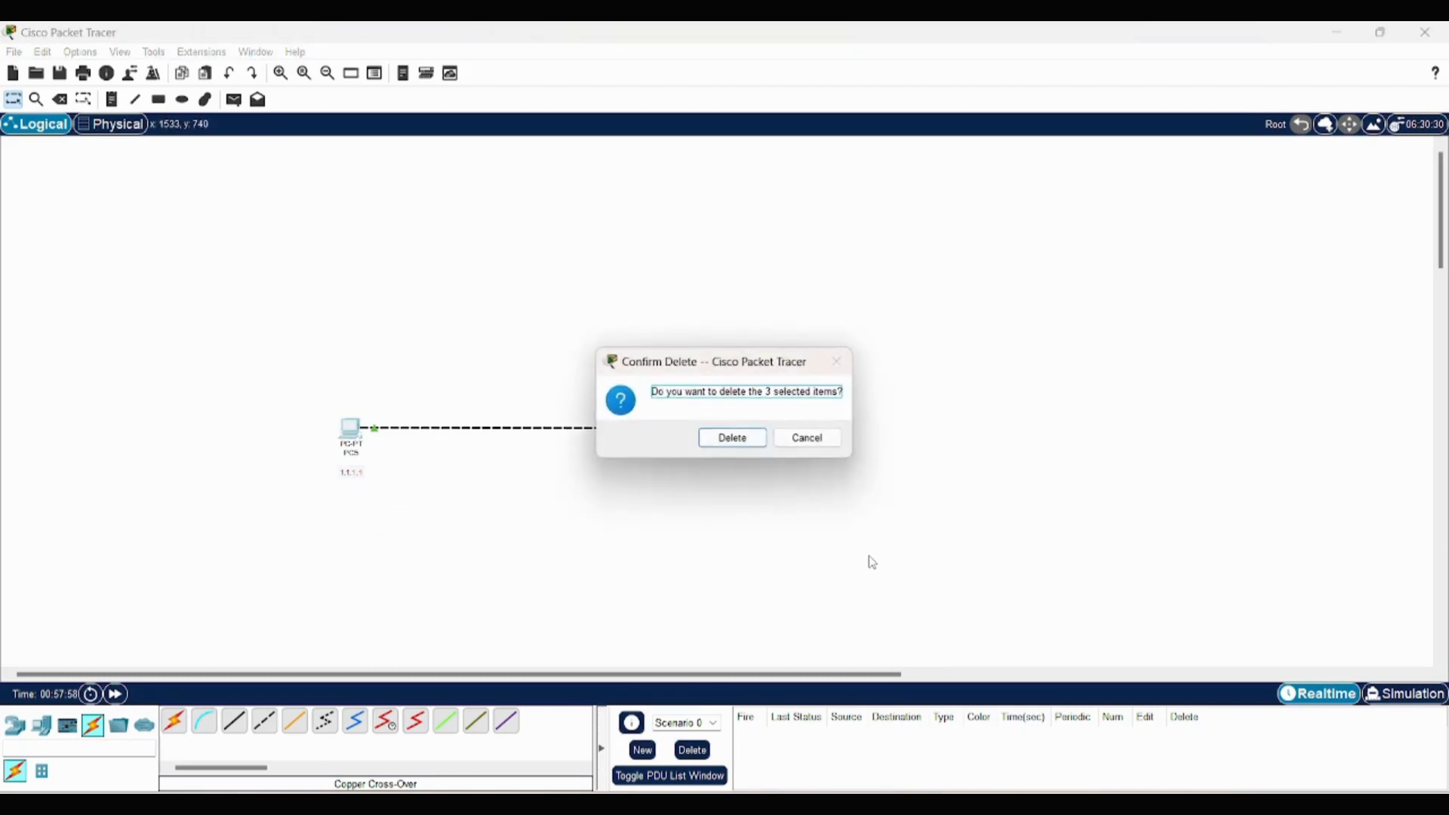
pyautogui.click(733, 438)
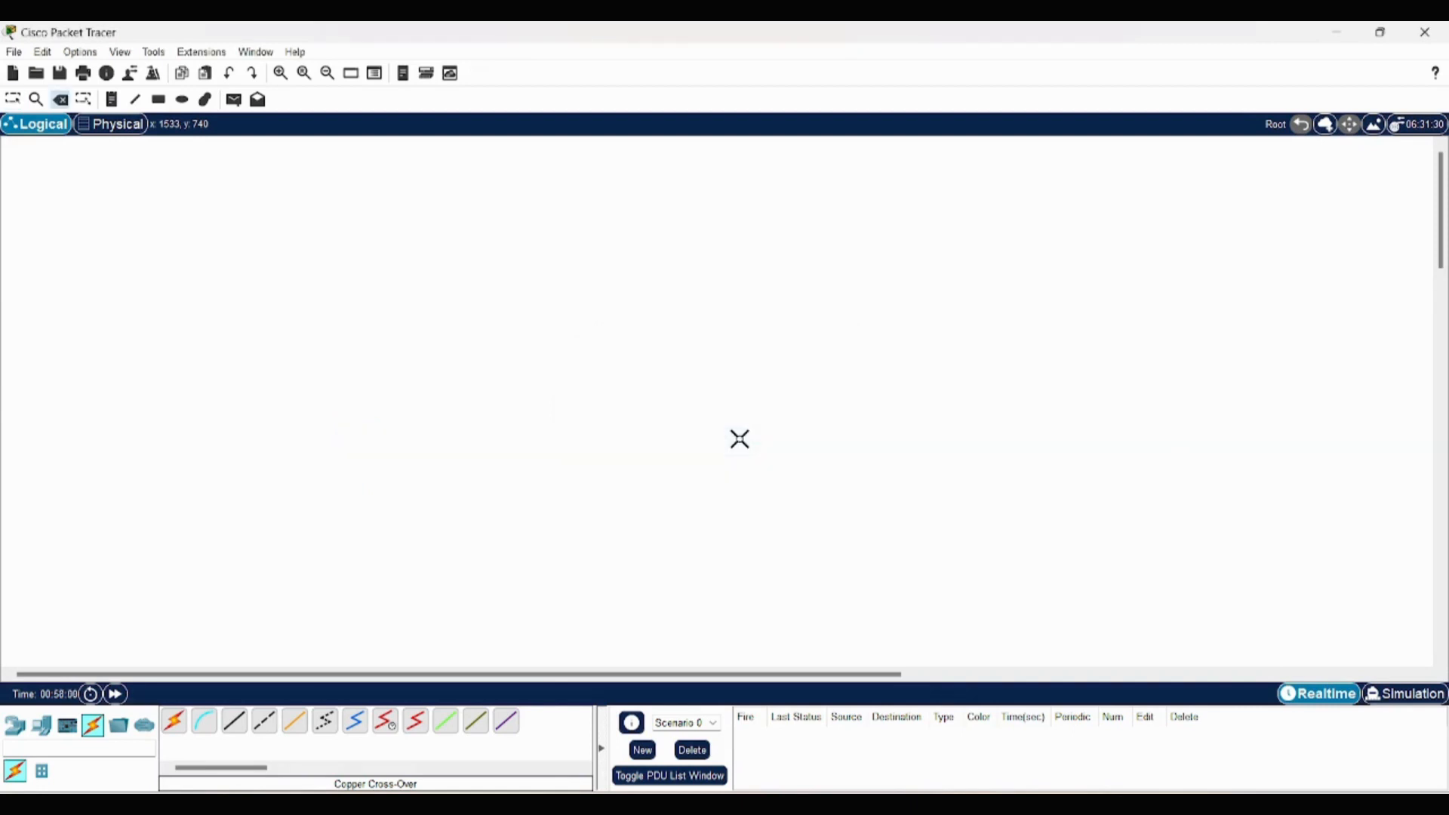
# - Place a Hub-PT near the top centre of the empty workspace
pyautogui.click(13, 726)
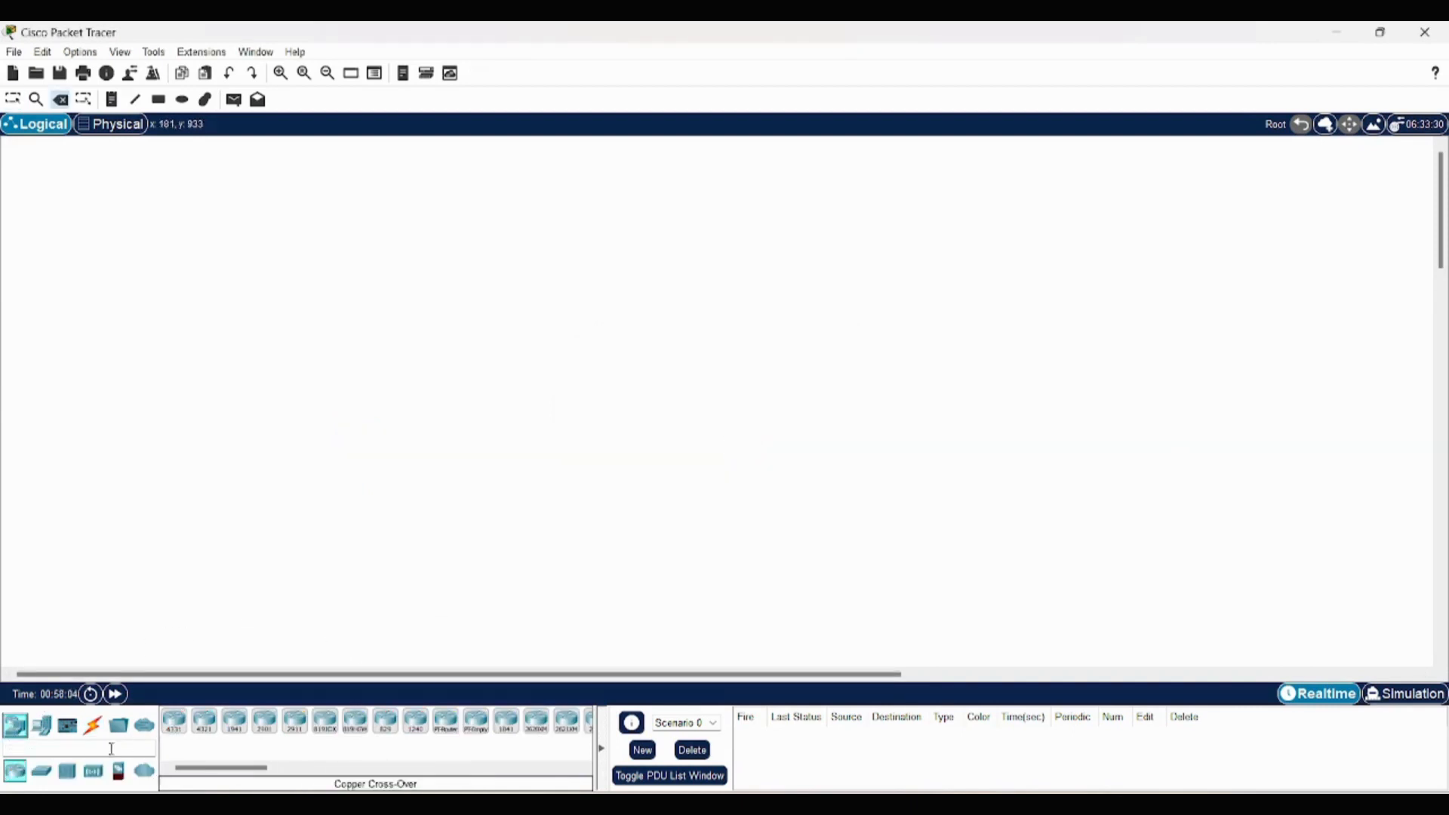
pyautogui.click(68, 773)
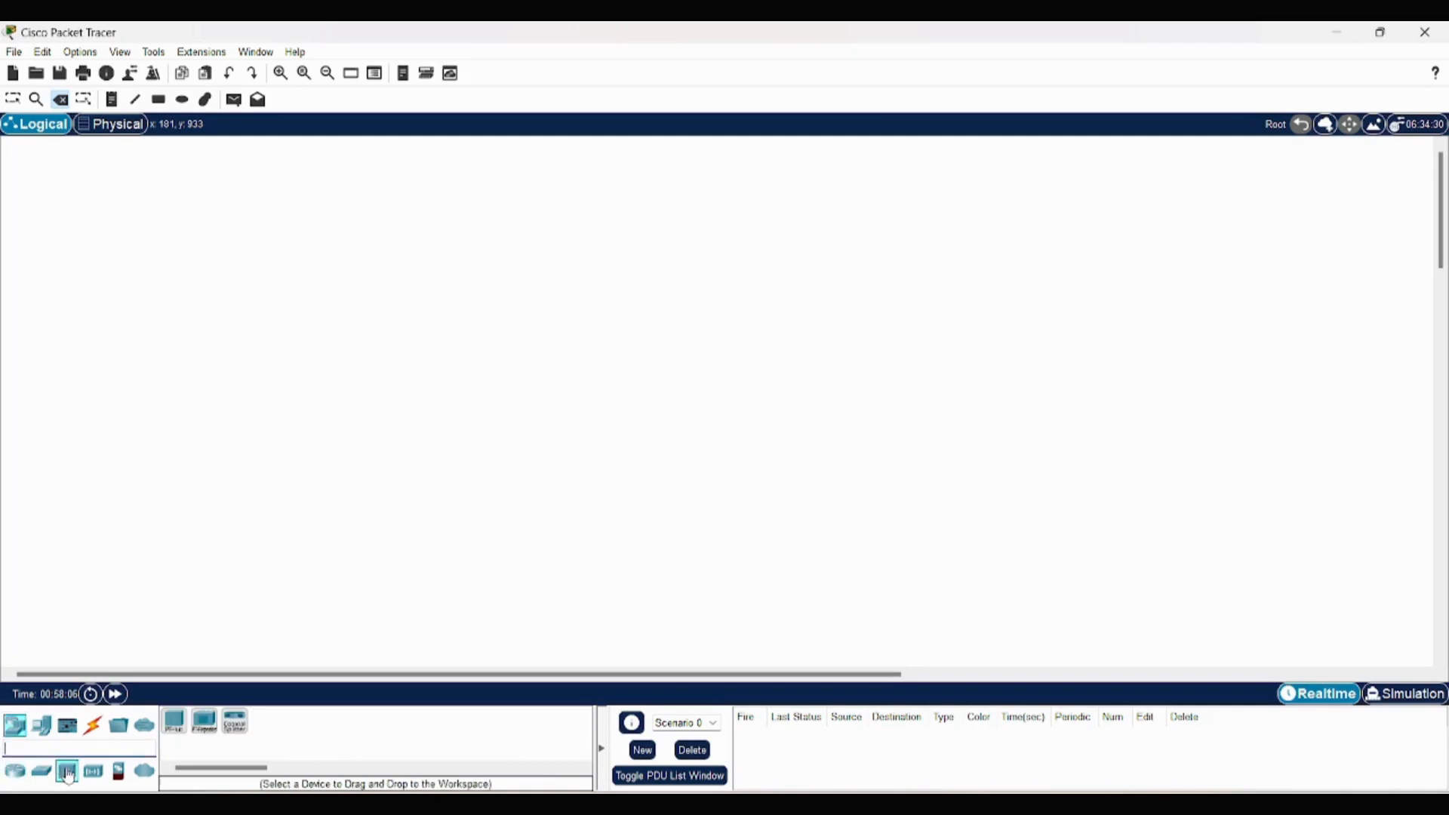
pyautogui.click(174, 723)
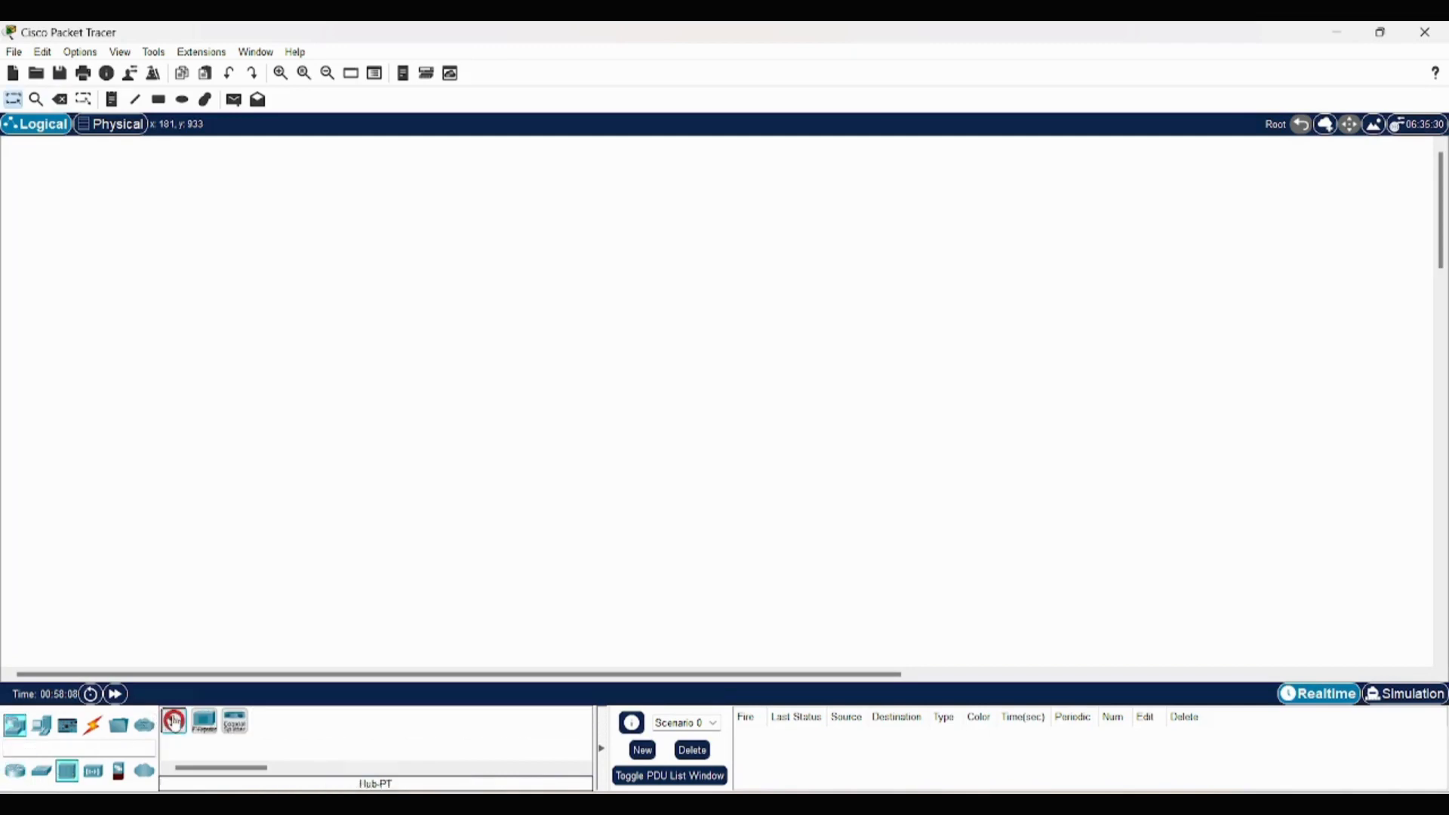
pyautogui.click(685, 215)
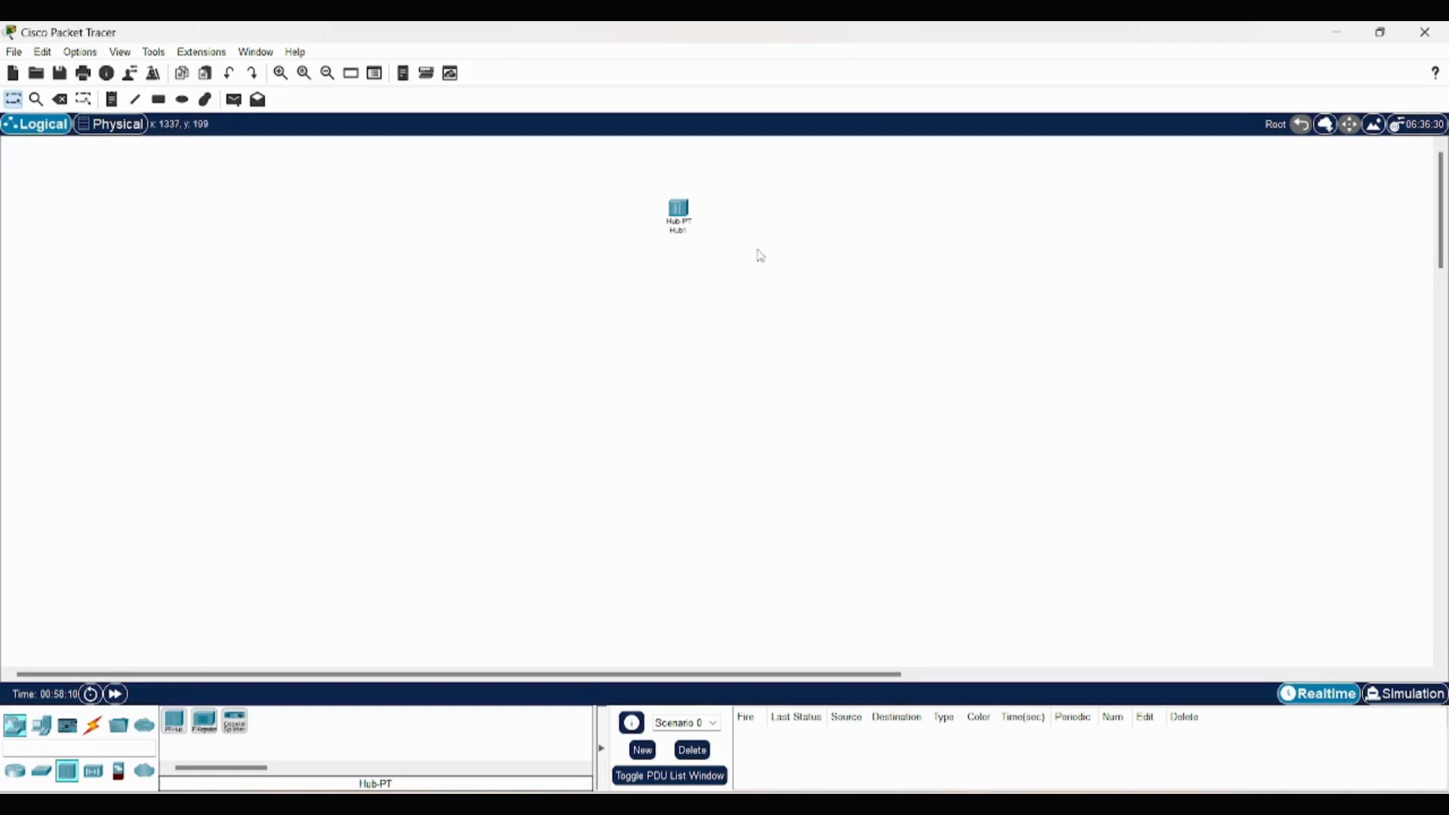
# - Add four PC-PT end devices spaced out in a row below the hub
pyautogui.click(41, 727)
pyautogui.click(175, 722)
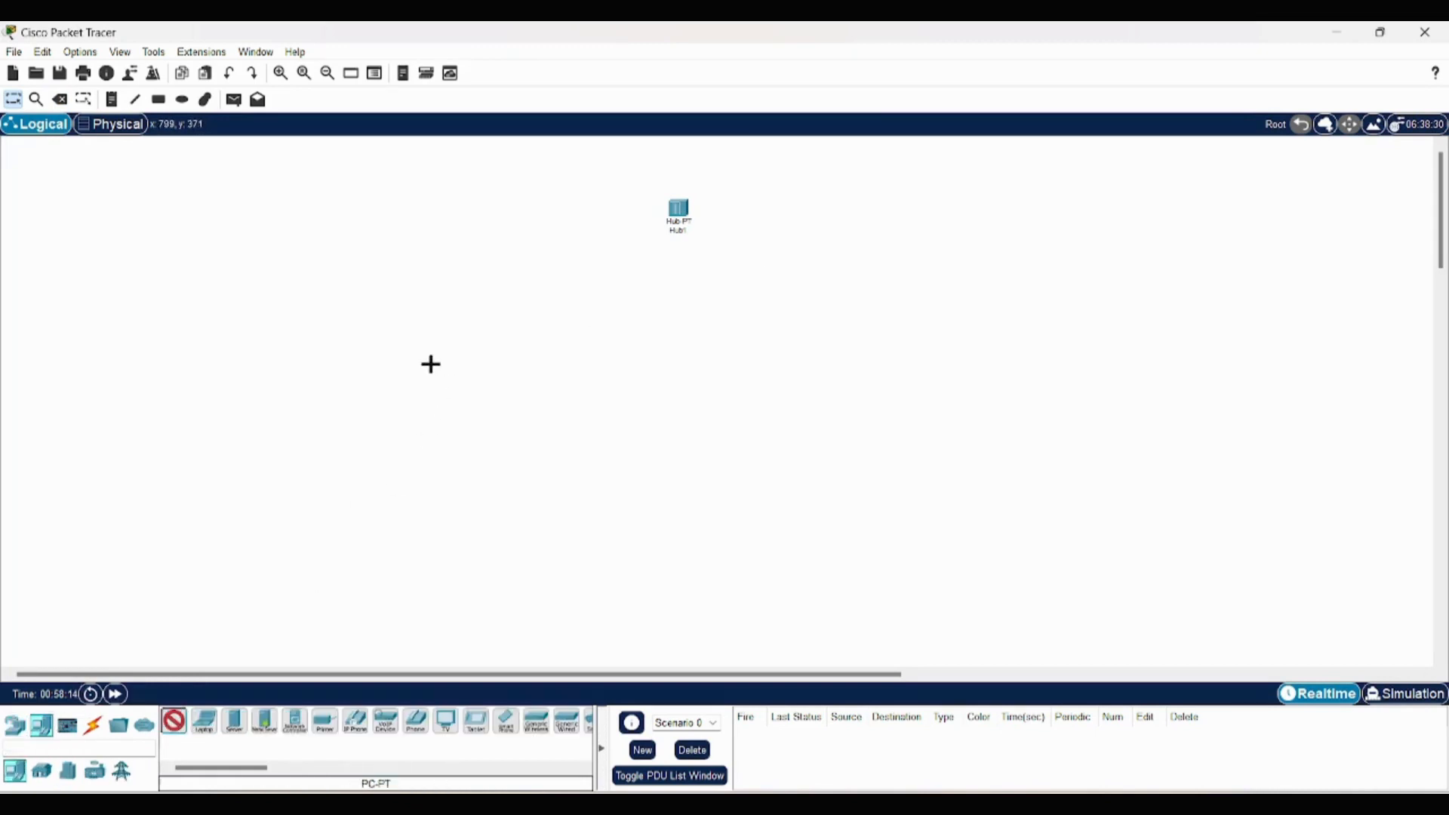
pyautogui.click(424, 370)
pyautogui.click(179, 722)
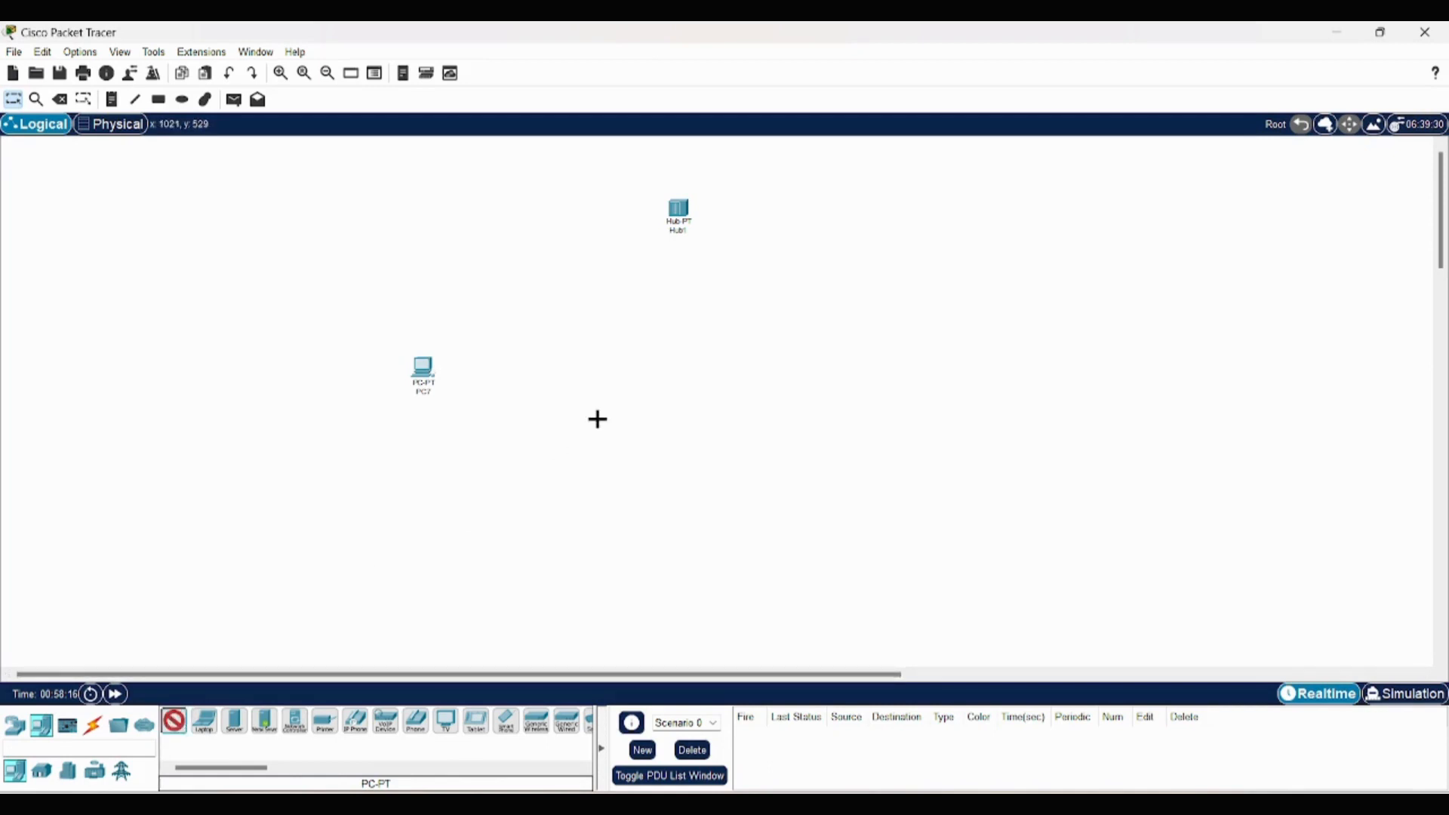
pyautogui.click(627, 388)
pyautogui.click(176, 722)
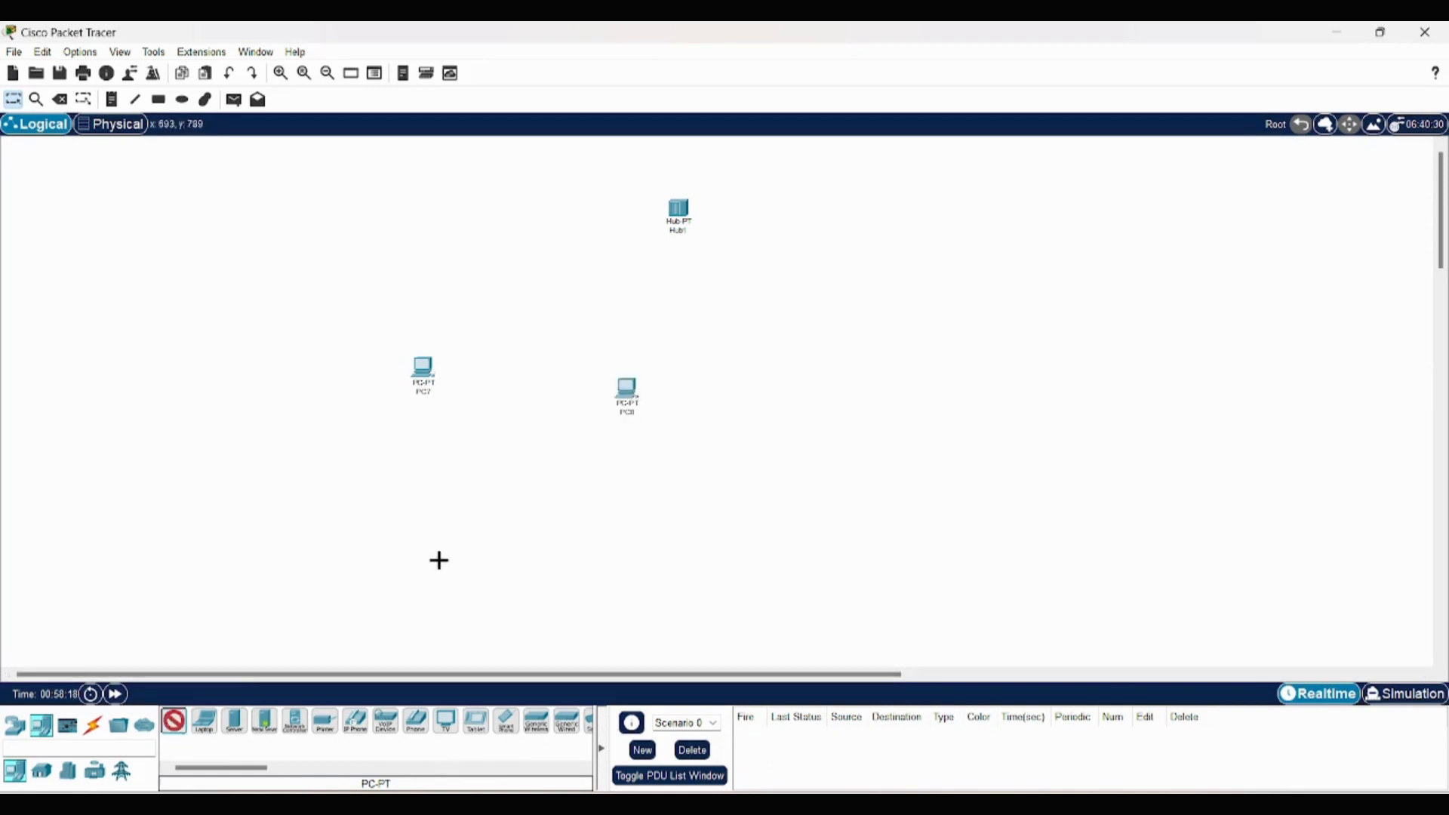
pyautogui.click(836, 382)
pyautogui.moveTo(176, 722); pyautogui.dragTo(1057, 360)
# - Examine the physical device views of PC10 and the hub
pyautogui.click(1052, 355)
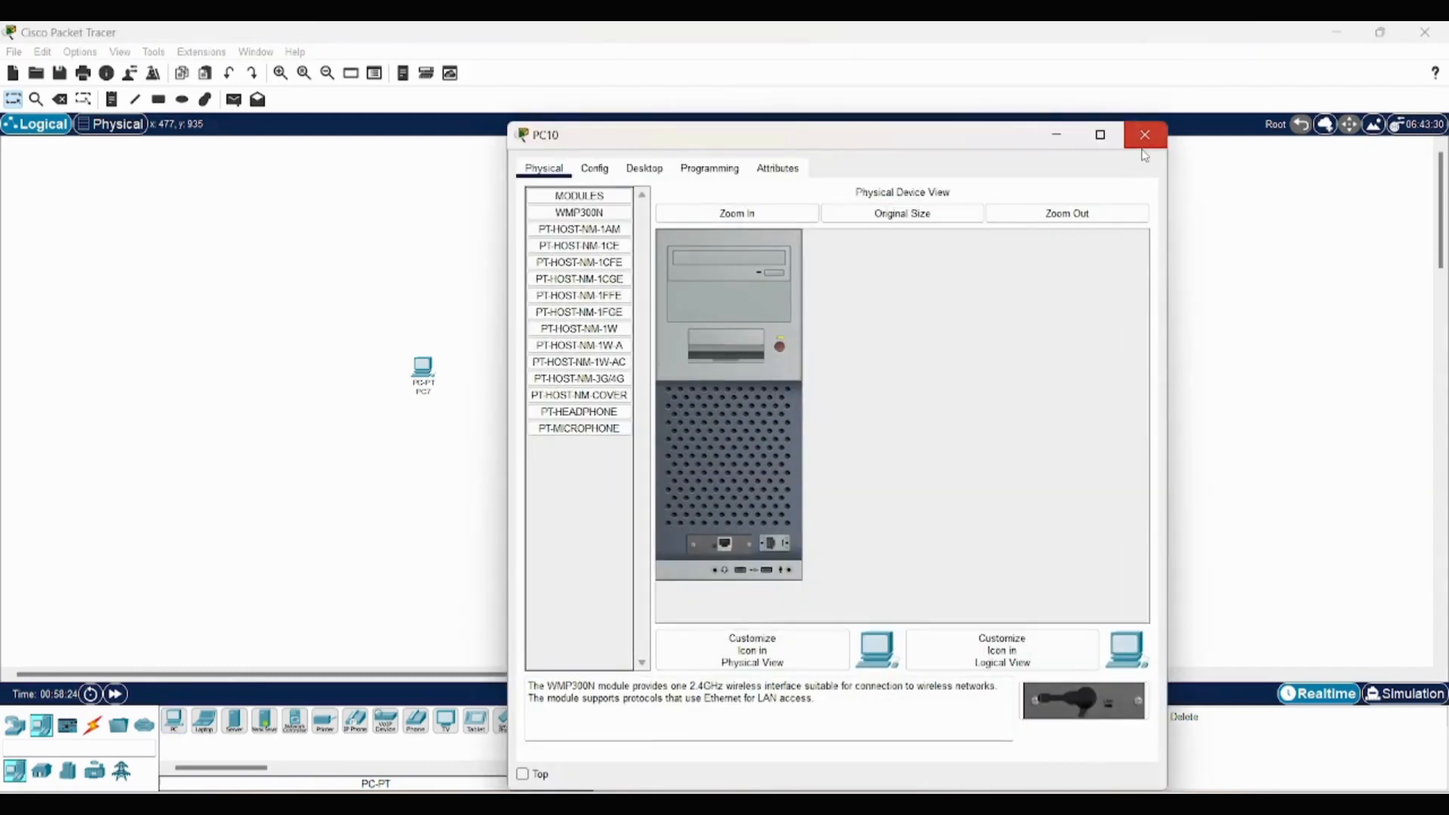
pyautogui.click(1145, 136)
pyautogui.click(675, 211)
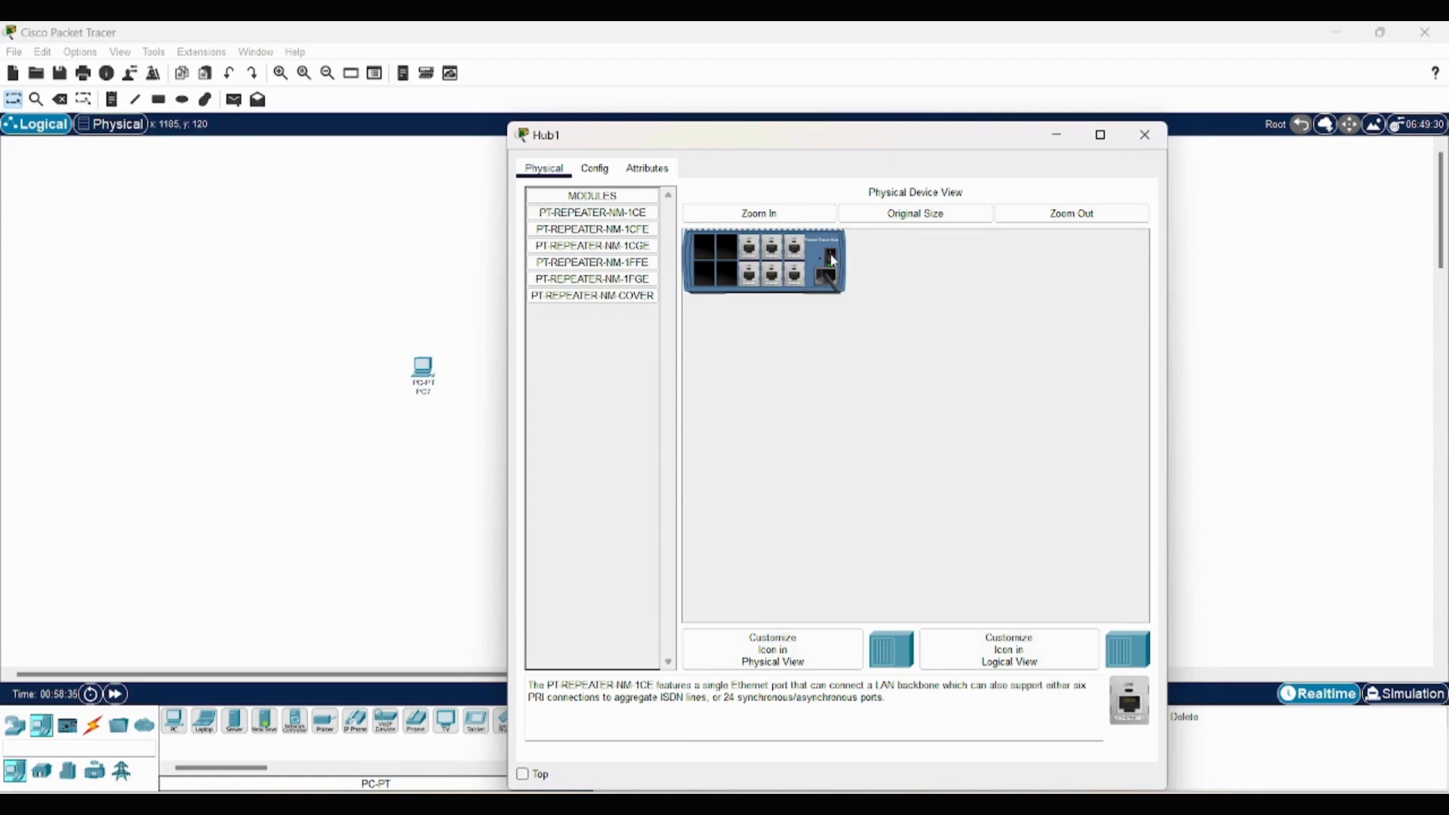
pyautogui.click(1130, 146)
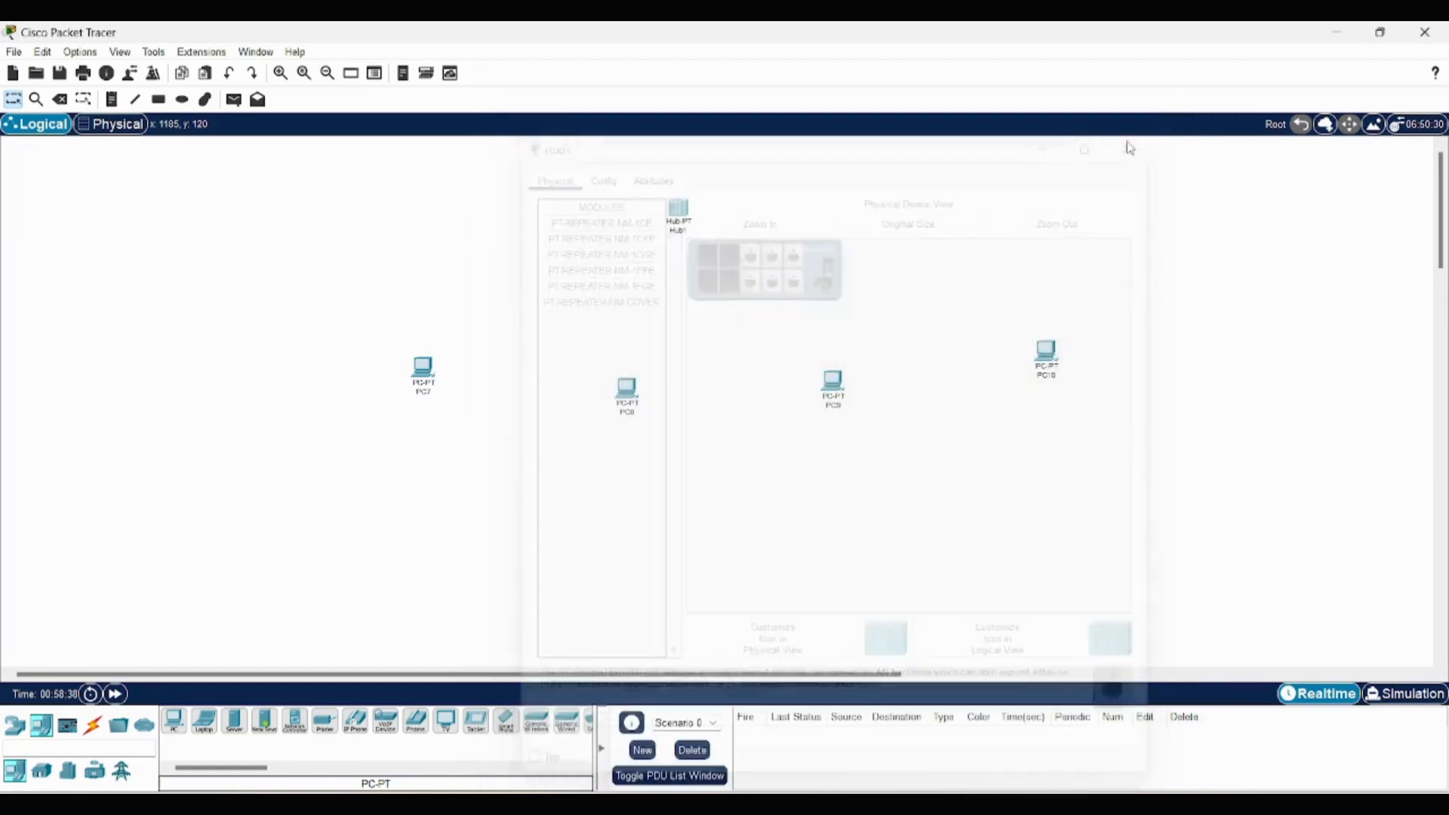
# - Connect PC7's FastEthernet0 port to the hub's FastEthernet0 port with a copper straight-through cable
pyautogui.click(97, 726)
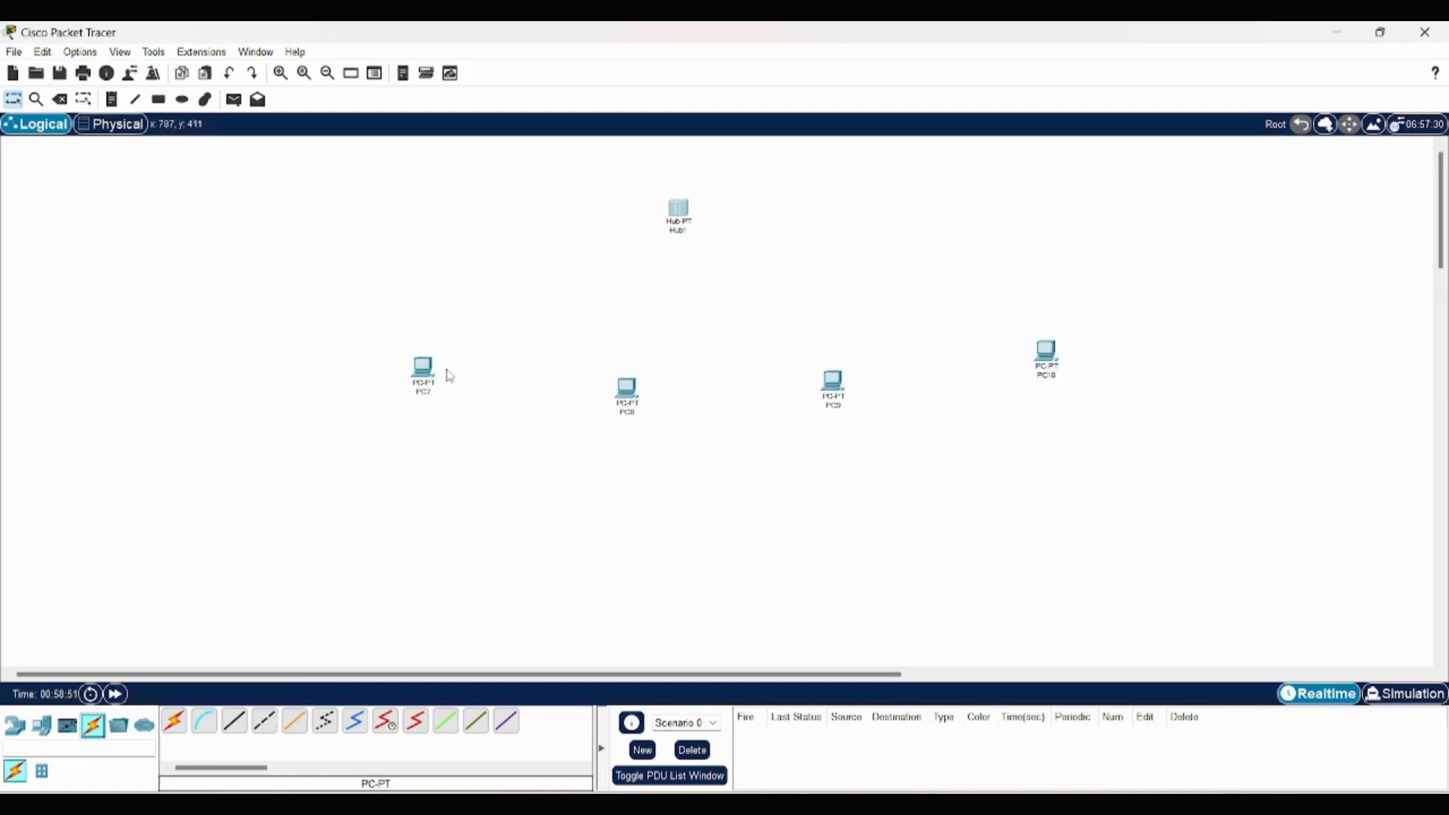
pyautogui.click(246, 727)
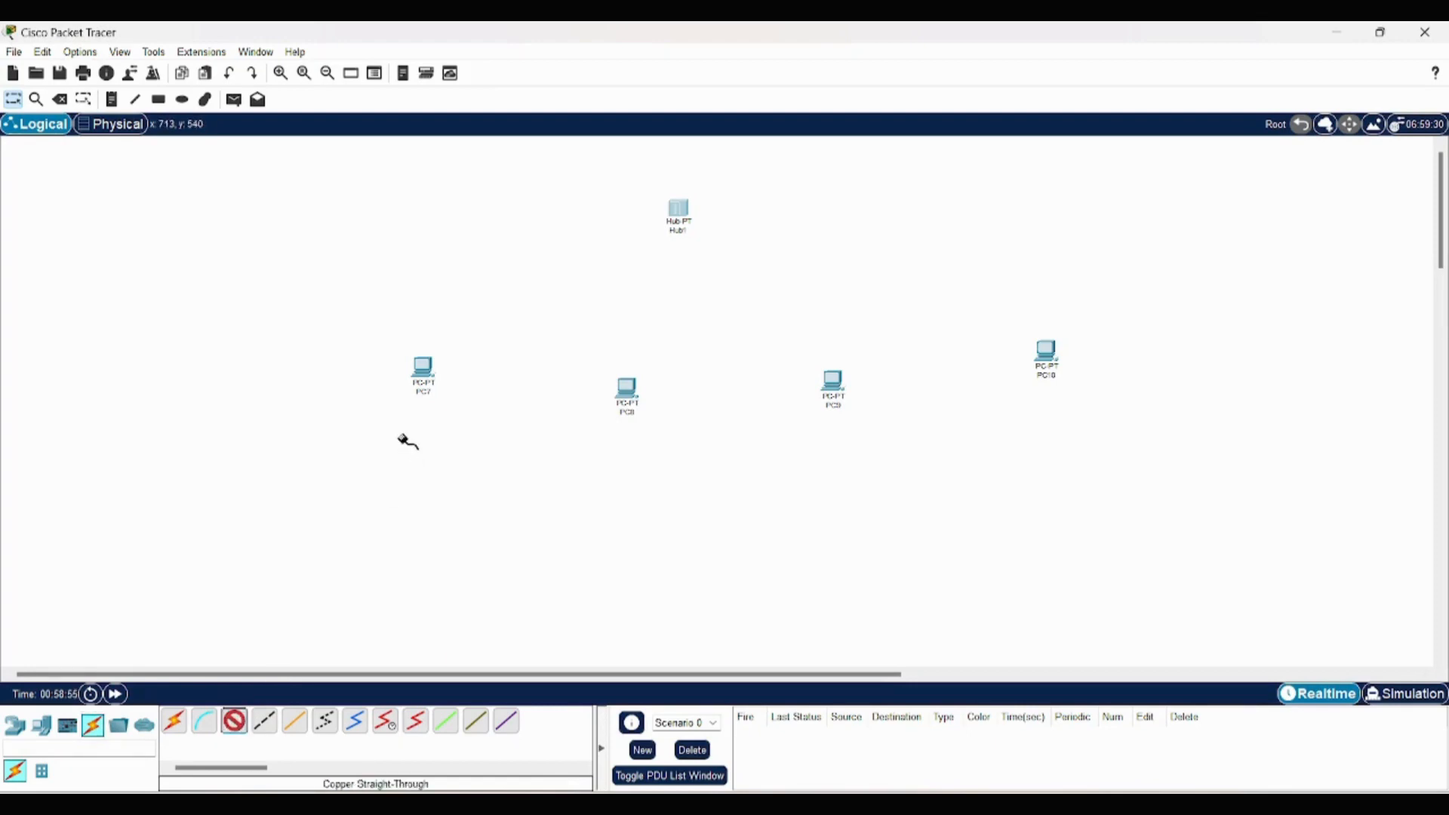
pyautogui.click(424, 366)
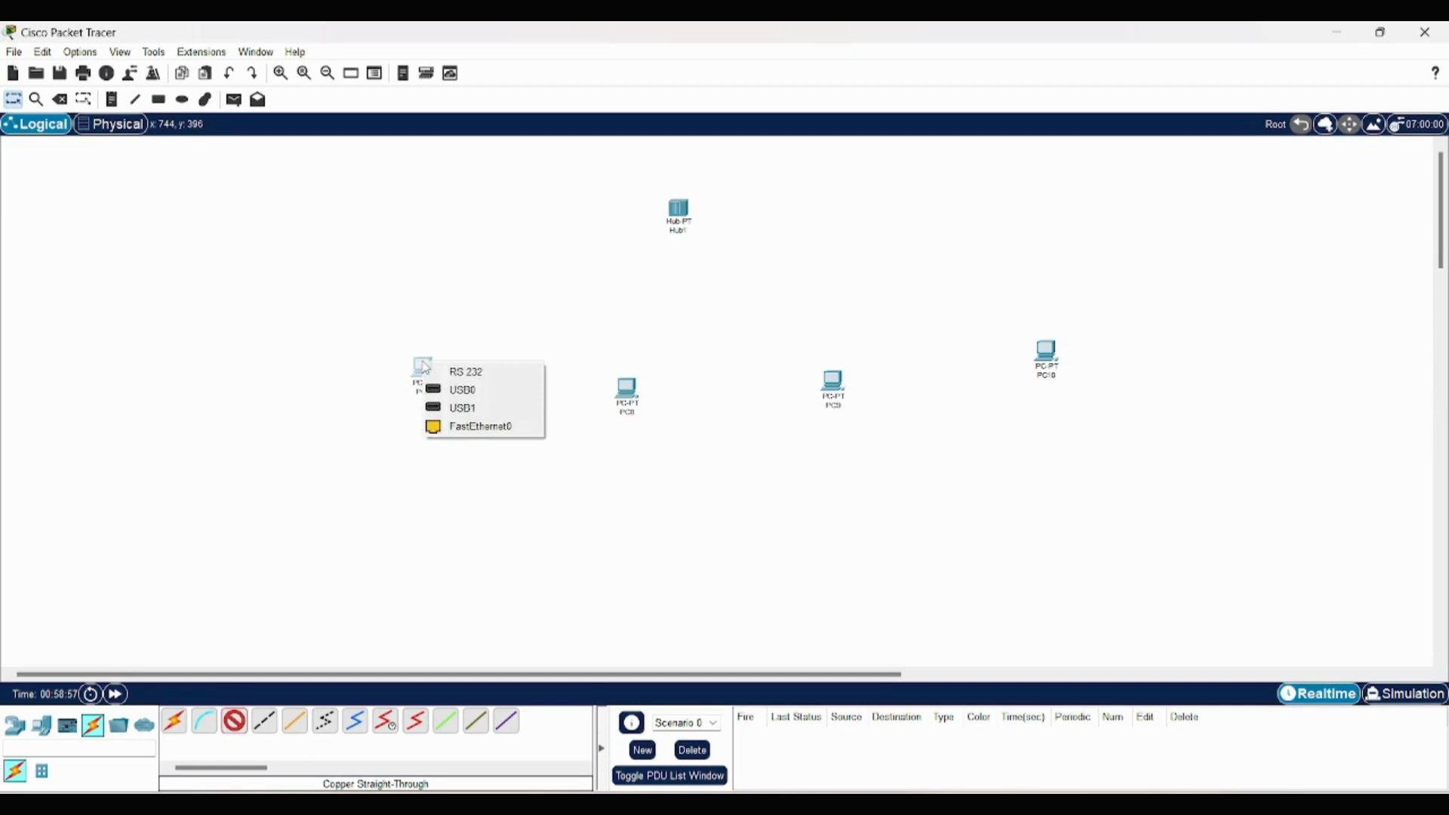
pyautogui.click(468, 427)
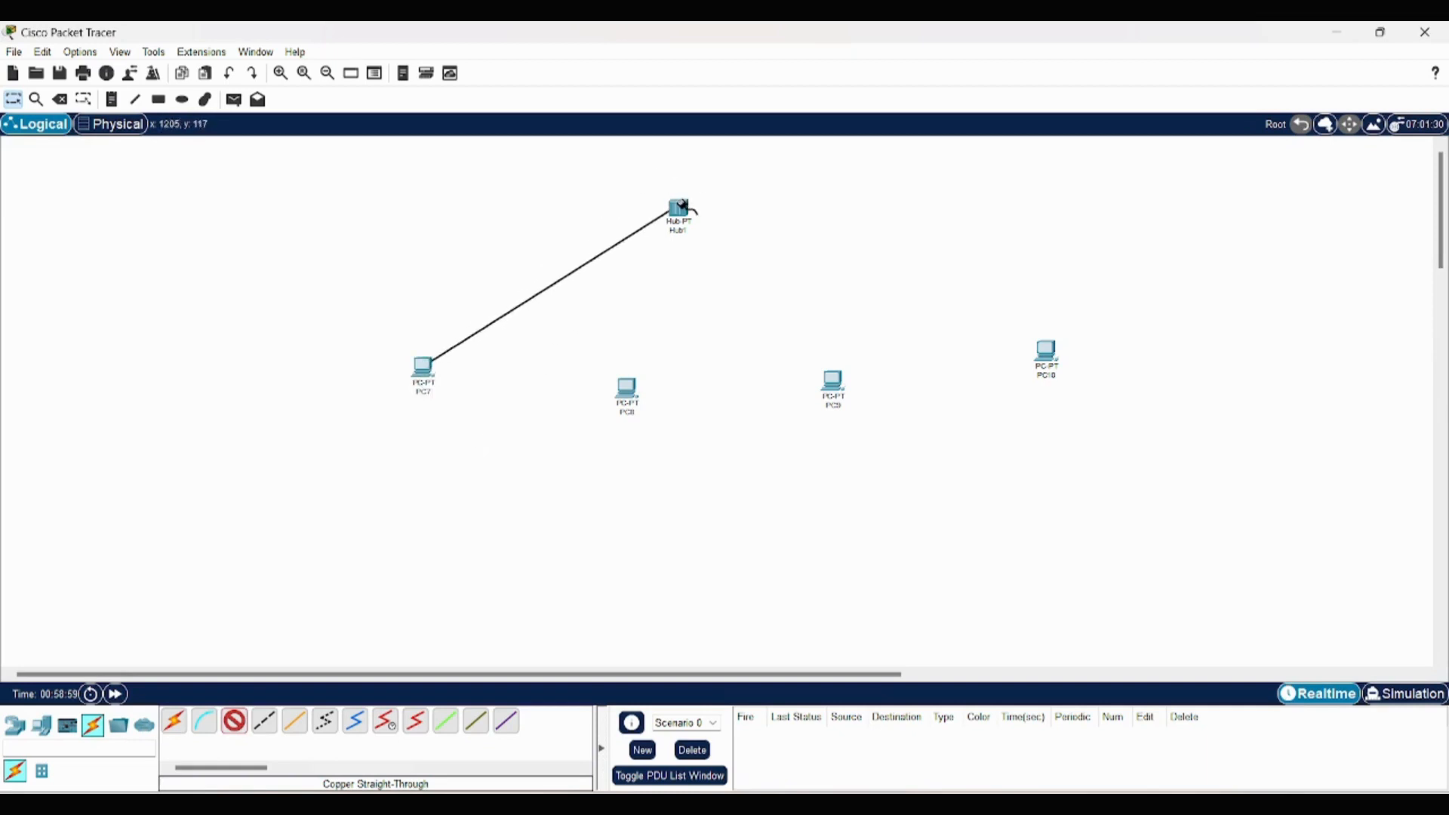
pyautogui.click(682, 210)
pyautogui.click(701, 218)
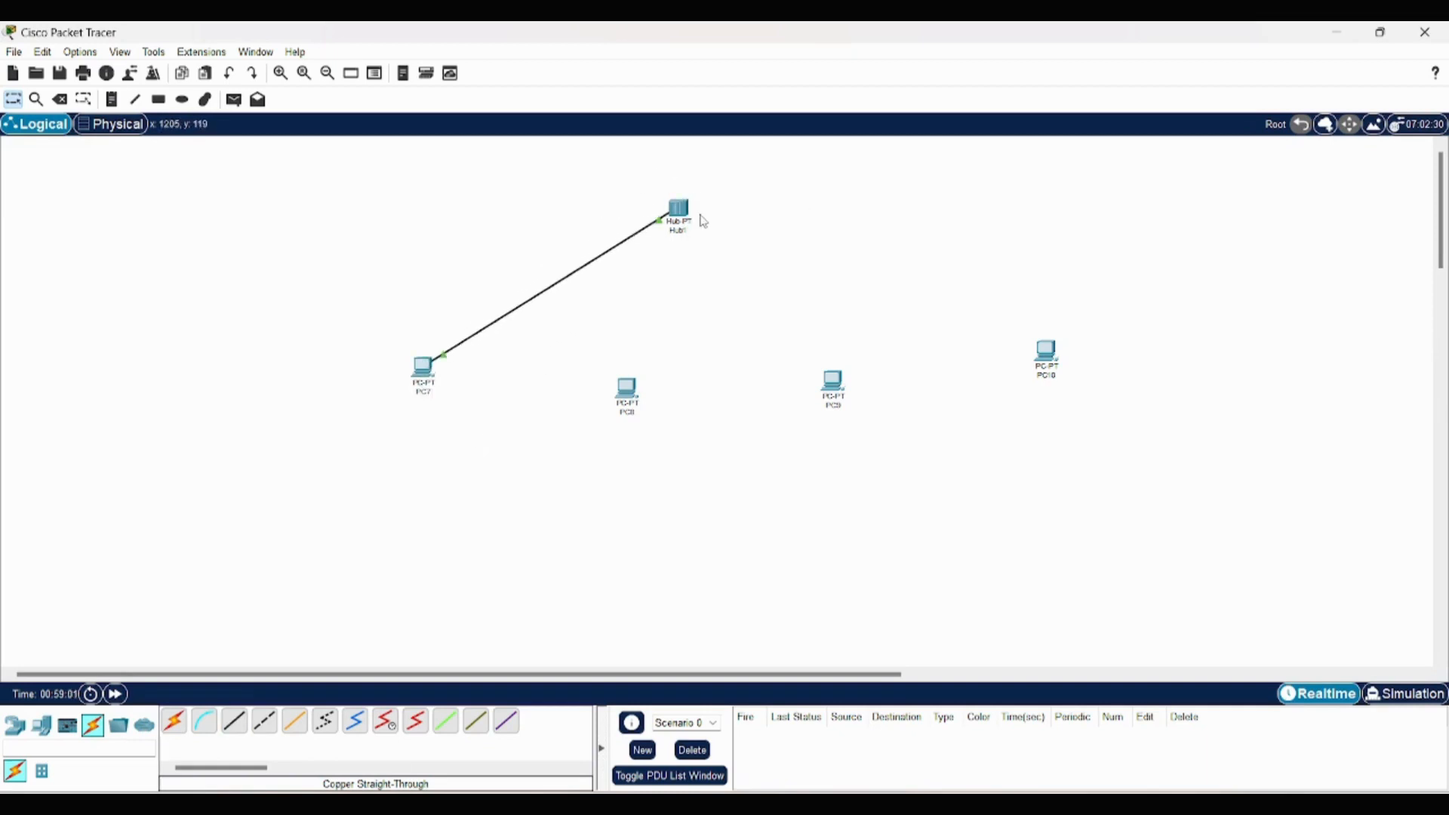
# - Connect PC8's FastEthernet0 port to the hub's FastEthernet1 port with a copper straight-through cable
pyautogui.click(235, 720)
pyautogui.click(626, 390)
pyautogui.click(660, 456)
pyautogui.click(685, 212)
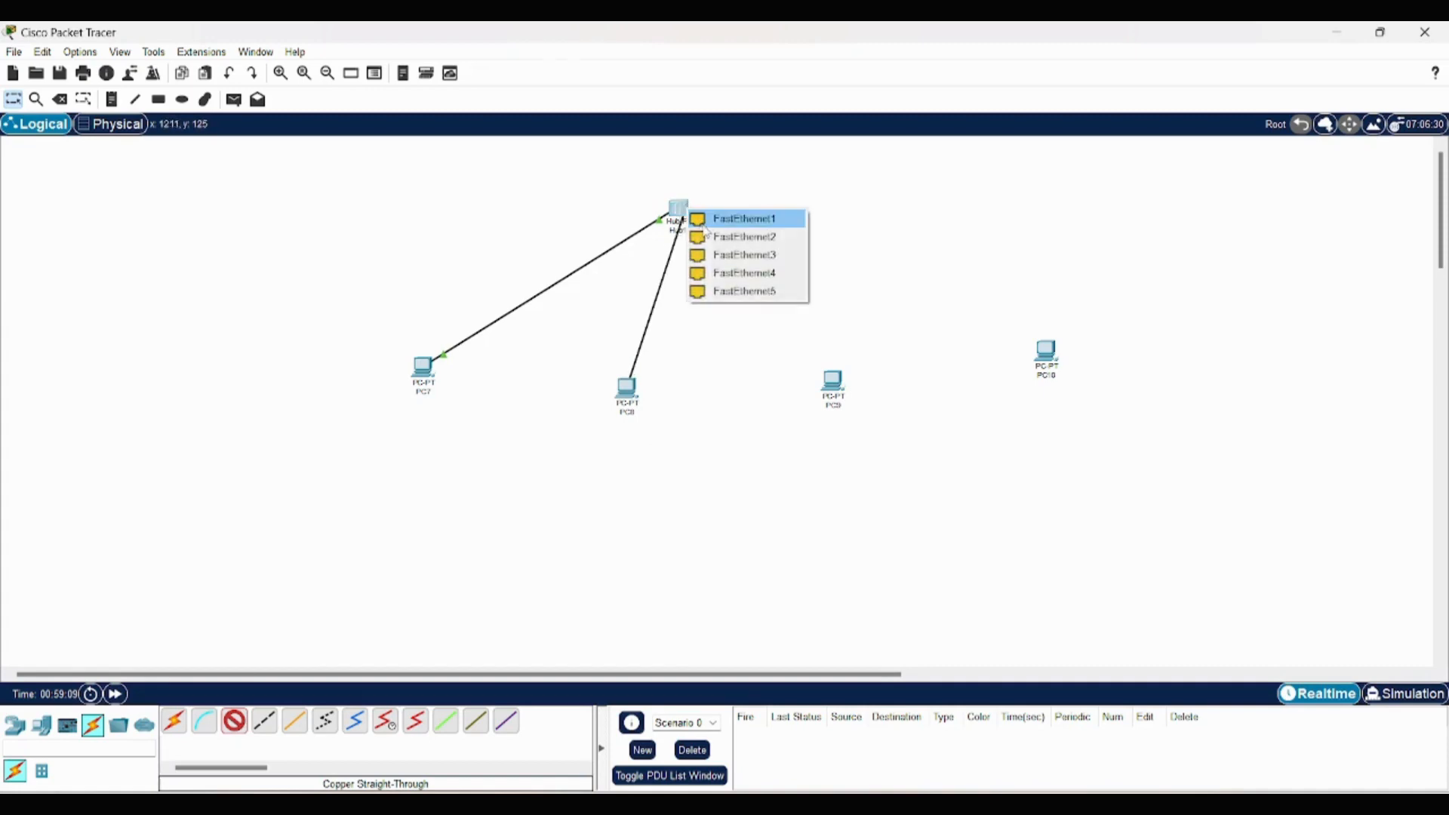
pyautogui.click(704, 223)
# - Connect PC9's FastEthernet0 port to the hub's FastEthernet2 port with a copper straight-through cable
pyautogui.click(242, 726)
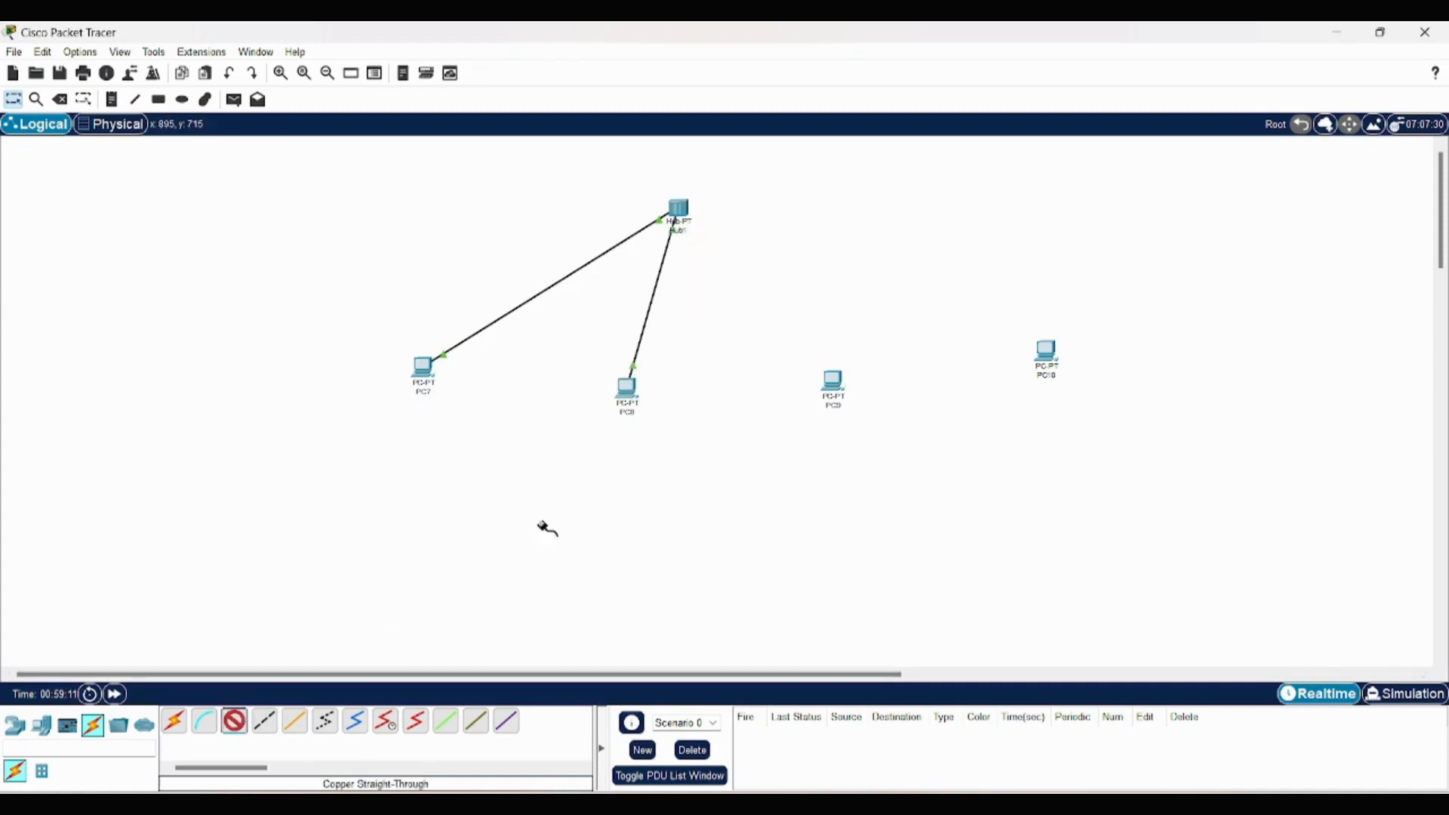
pyautogui.click(834, 382)
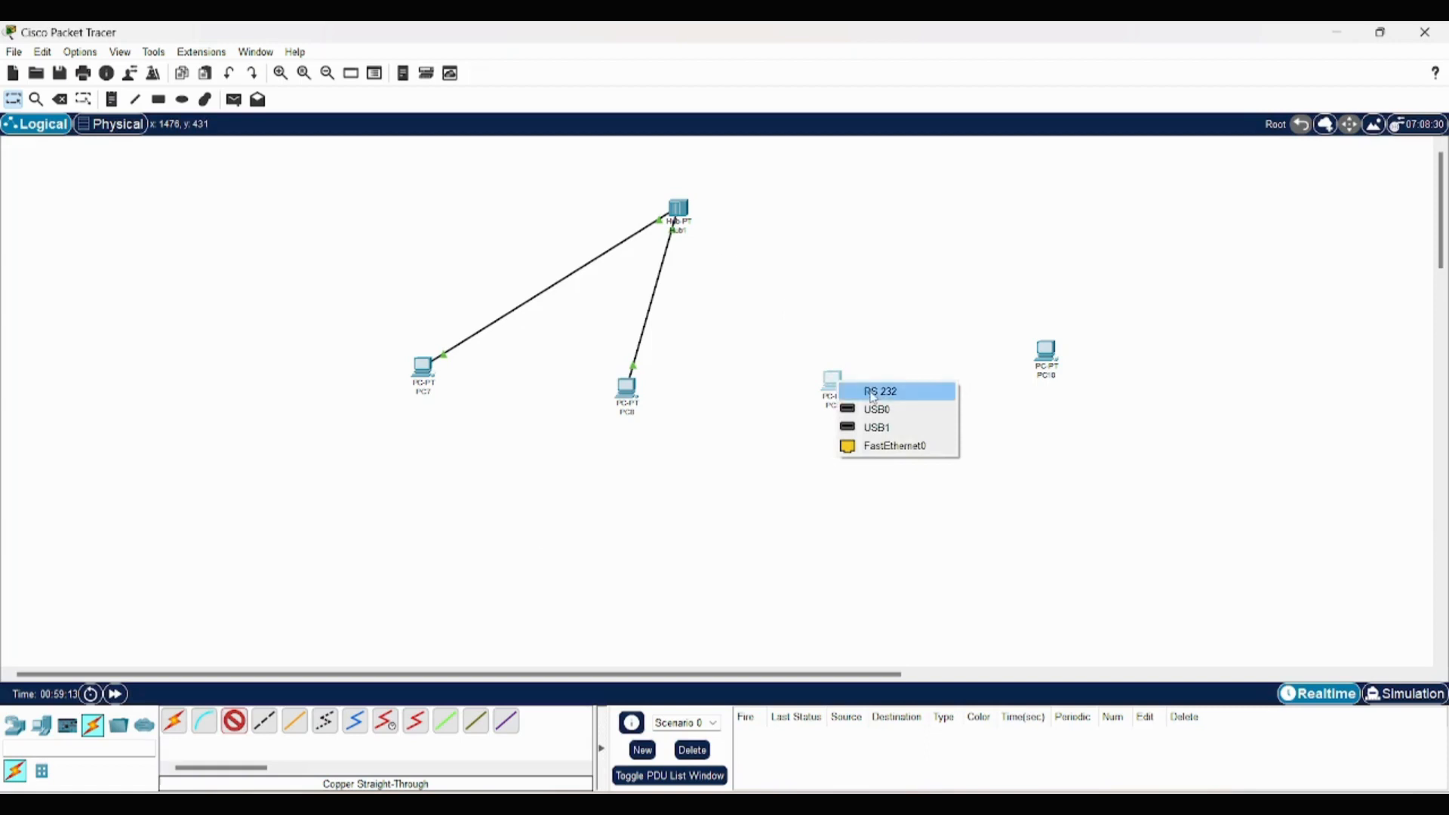
pyautogui.click(894, 445)
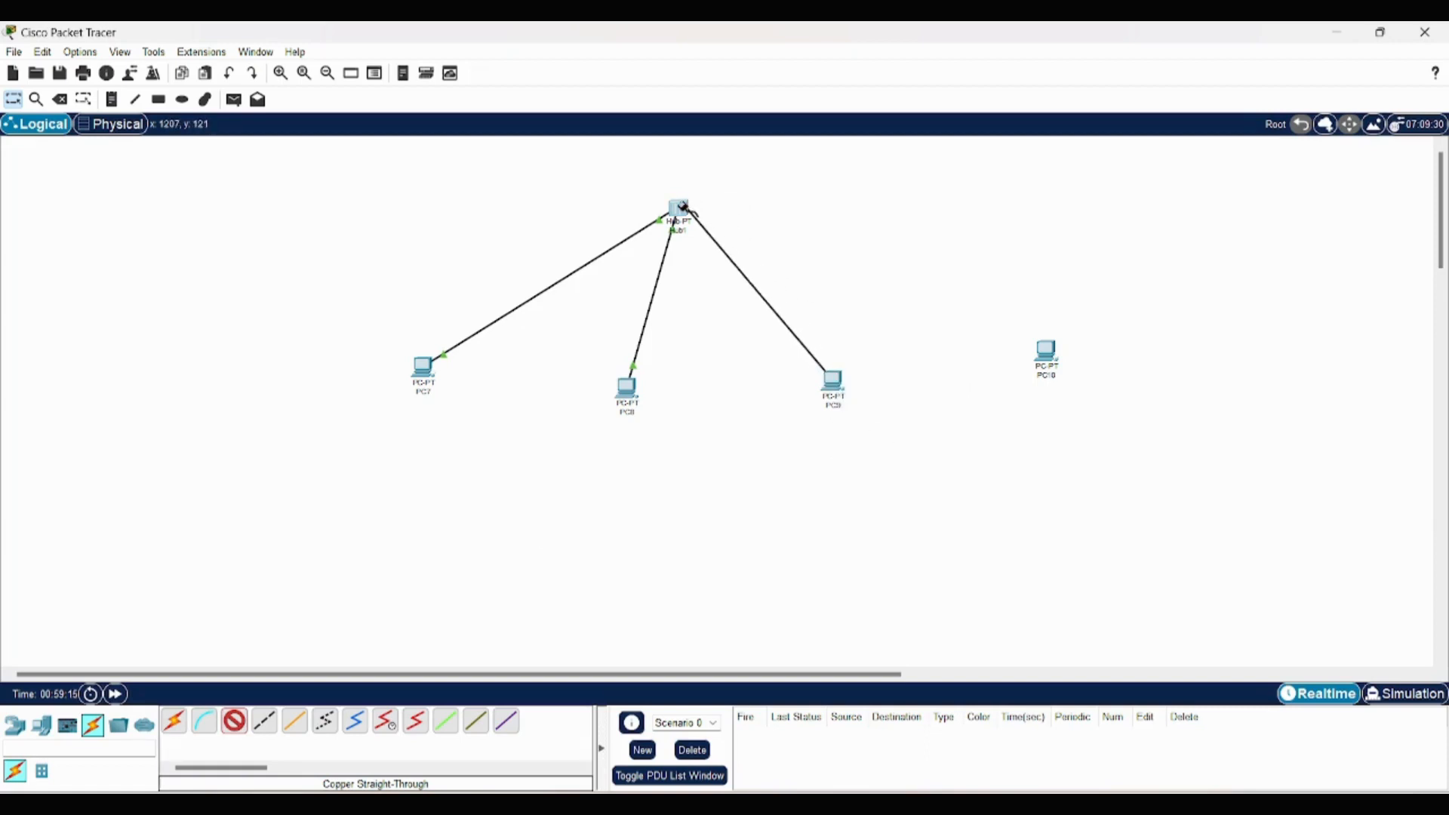
pyautogui.click(685, 207)
pyautogui.click(713, 218)
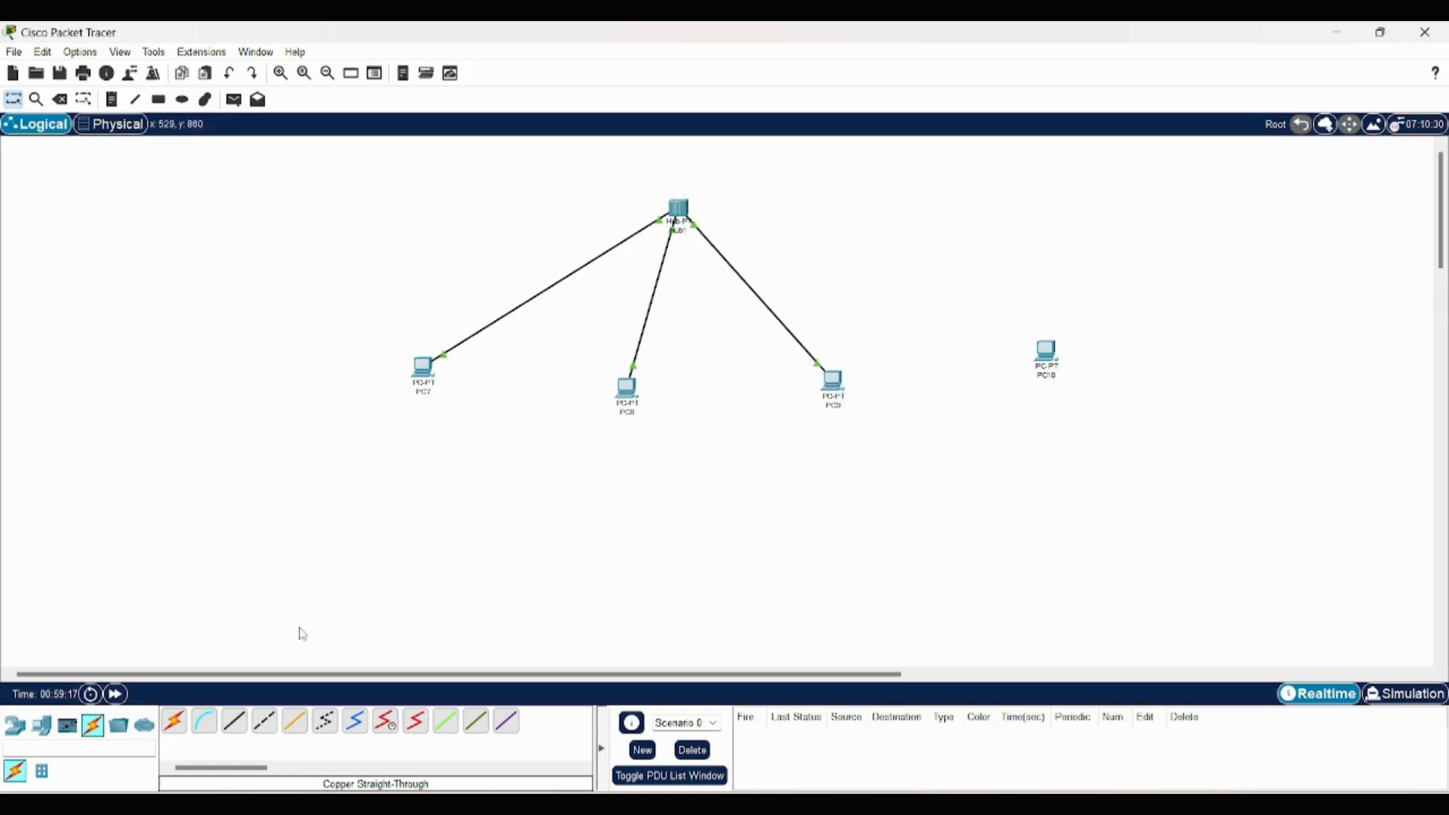
# - Connect PC10's FastEthernet0 port to the hub's FastEthernet3 port with a copper straight-through cable
pyautogui.click(234, 721)
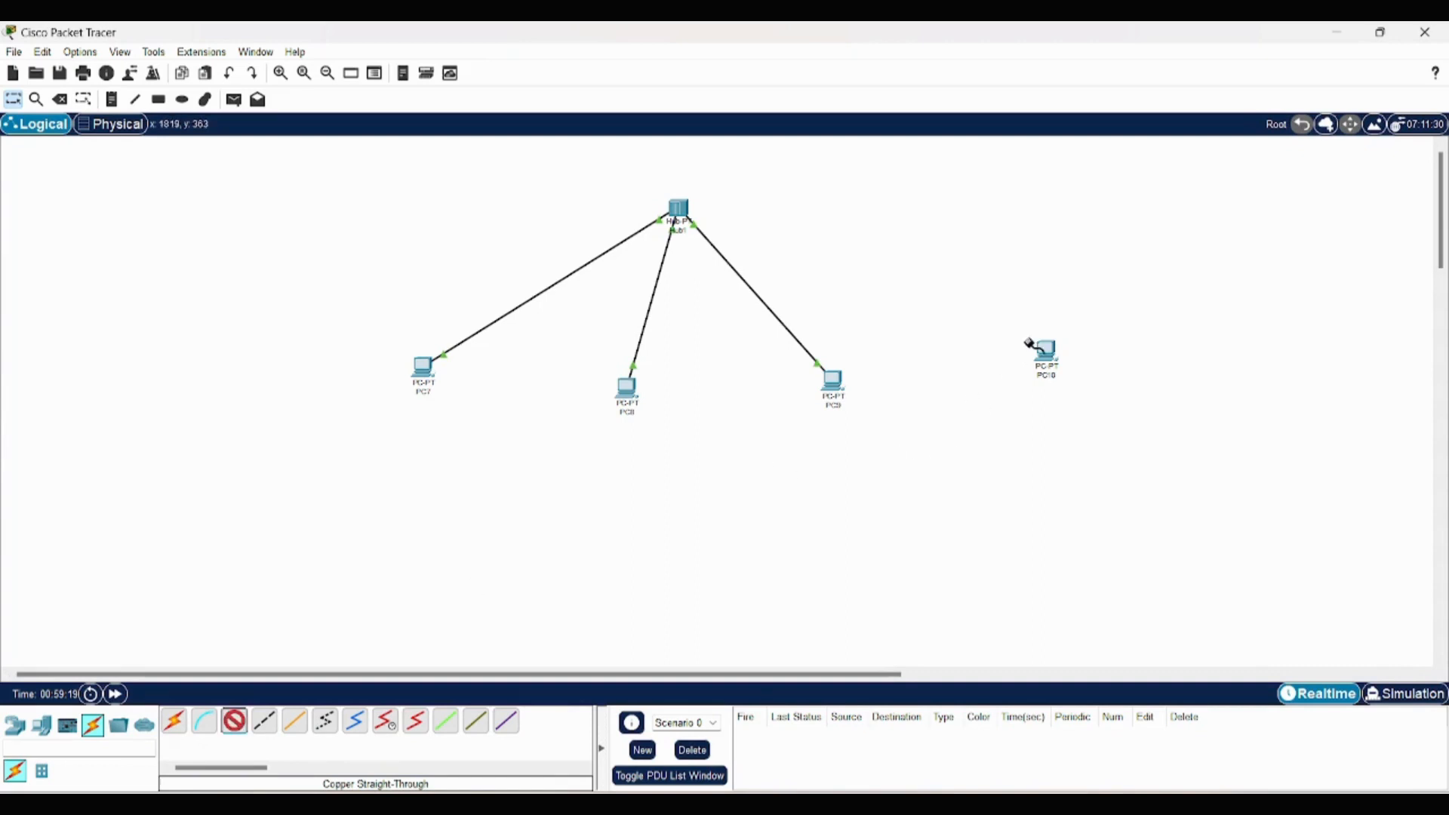
pyautogui.click(1045, 351)
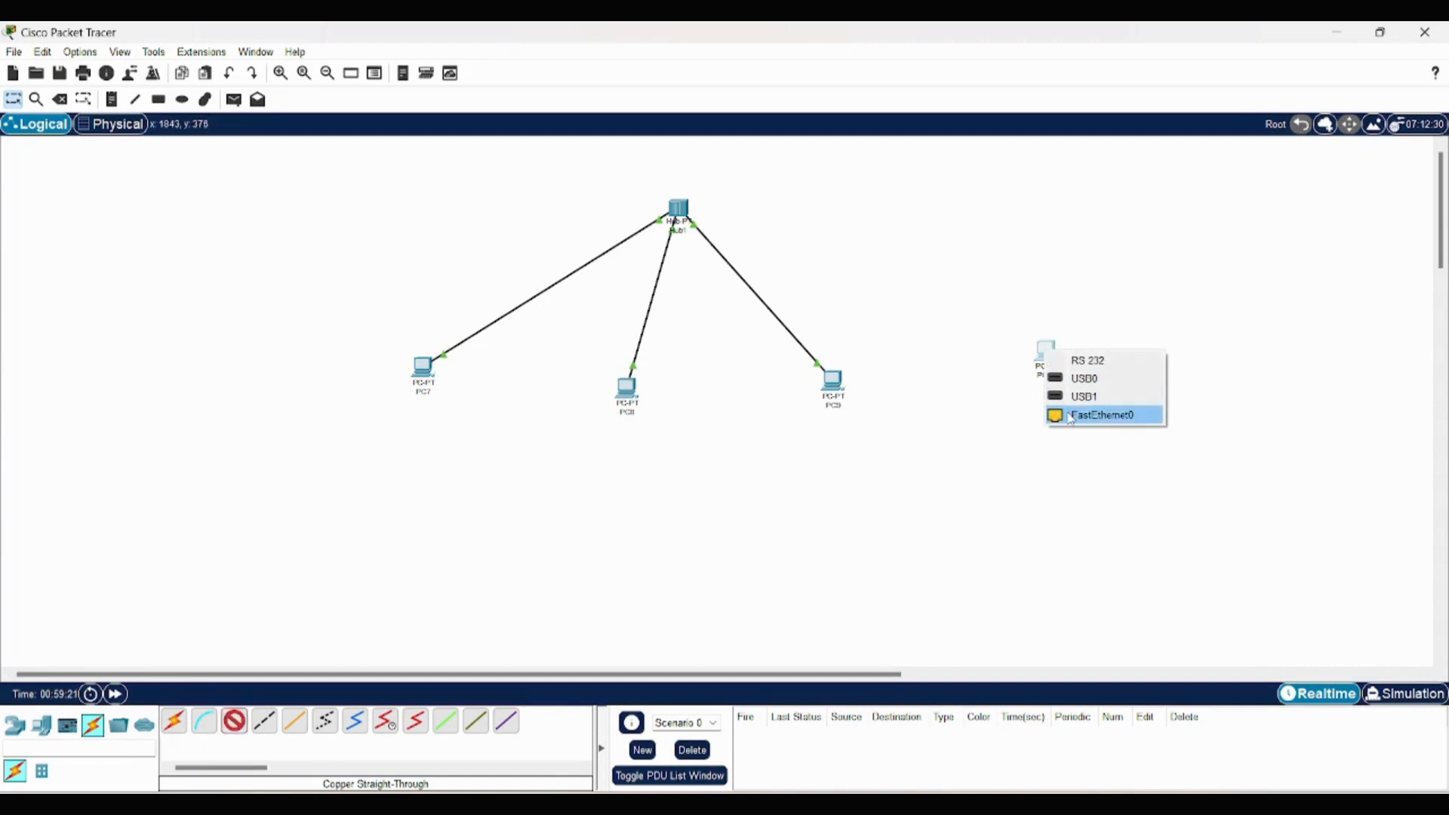
pyautogui.click(1070, 414)
pyautogui.click(683, 205)
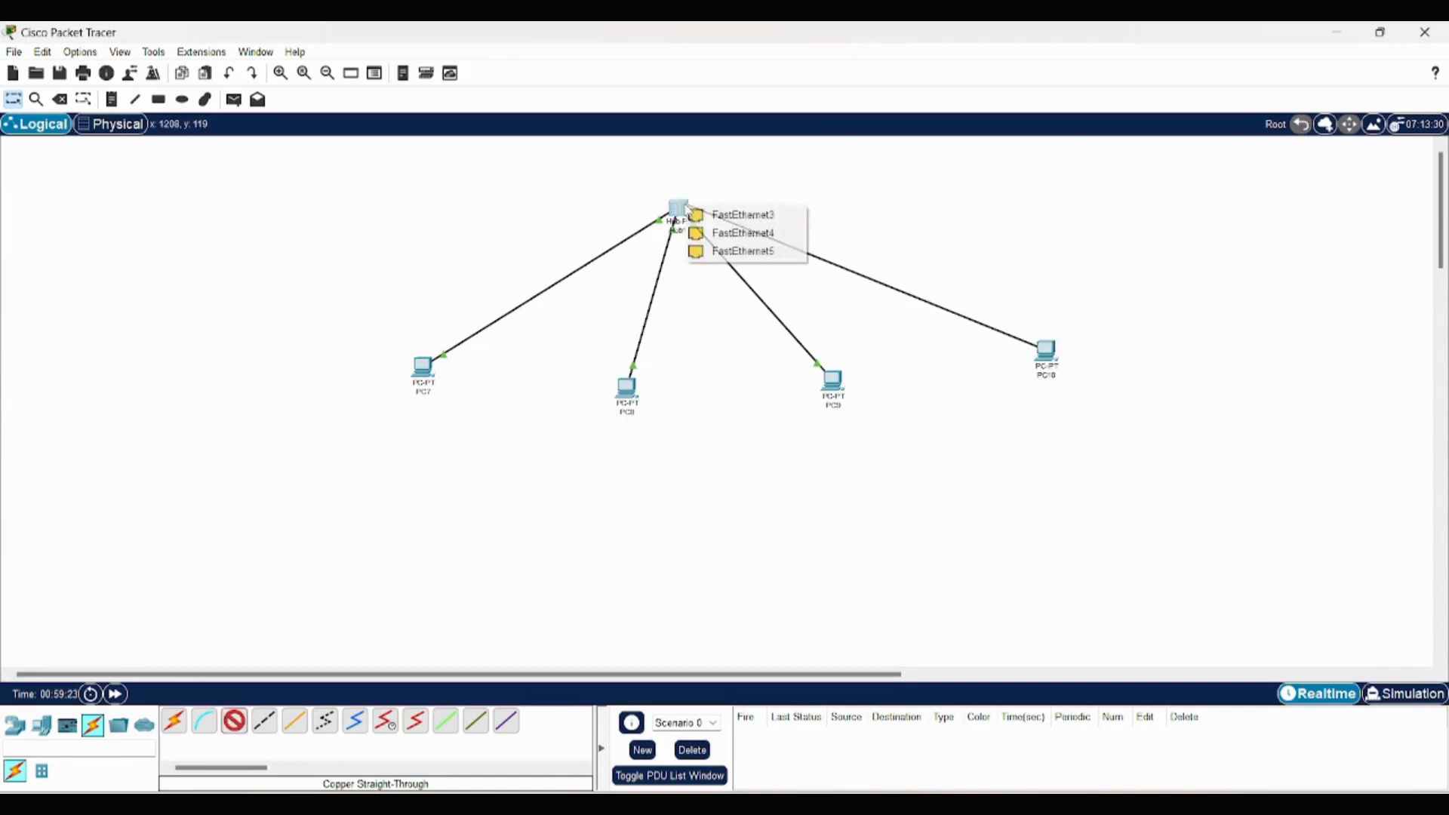
pyautogui.click(722, 217)
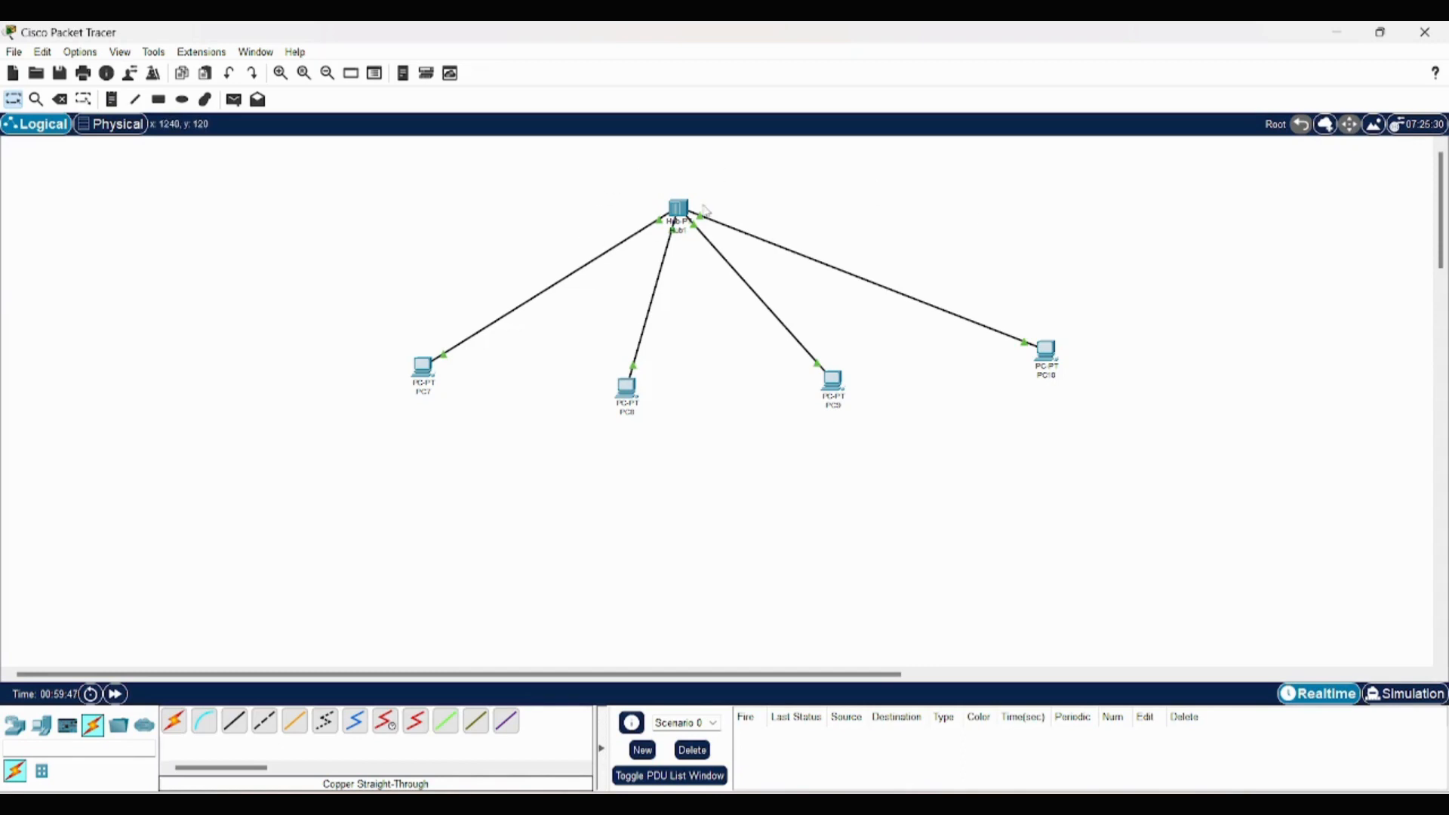
# - Examine the ports in the hub's physical device view and close its window
pyautogui.click(677, 210)
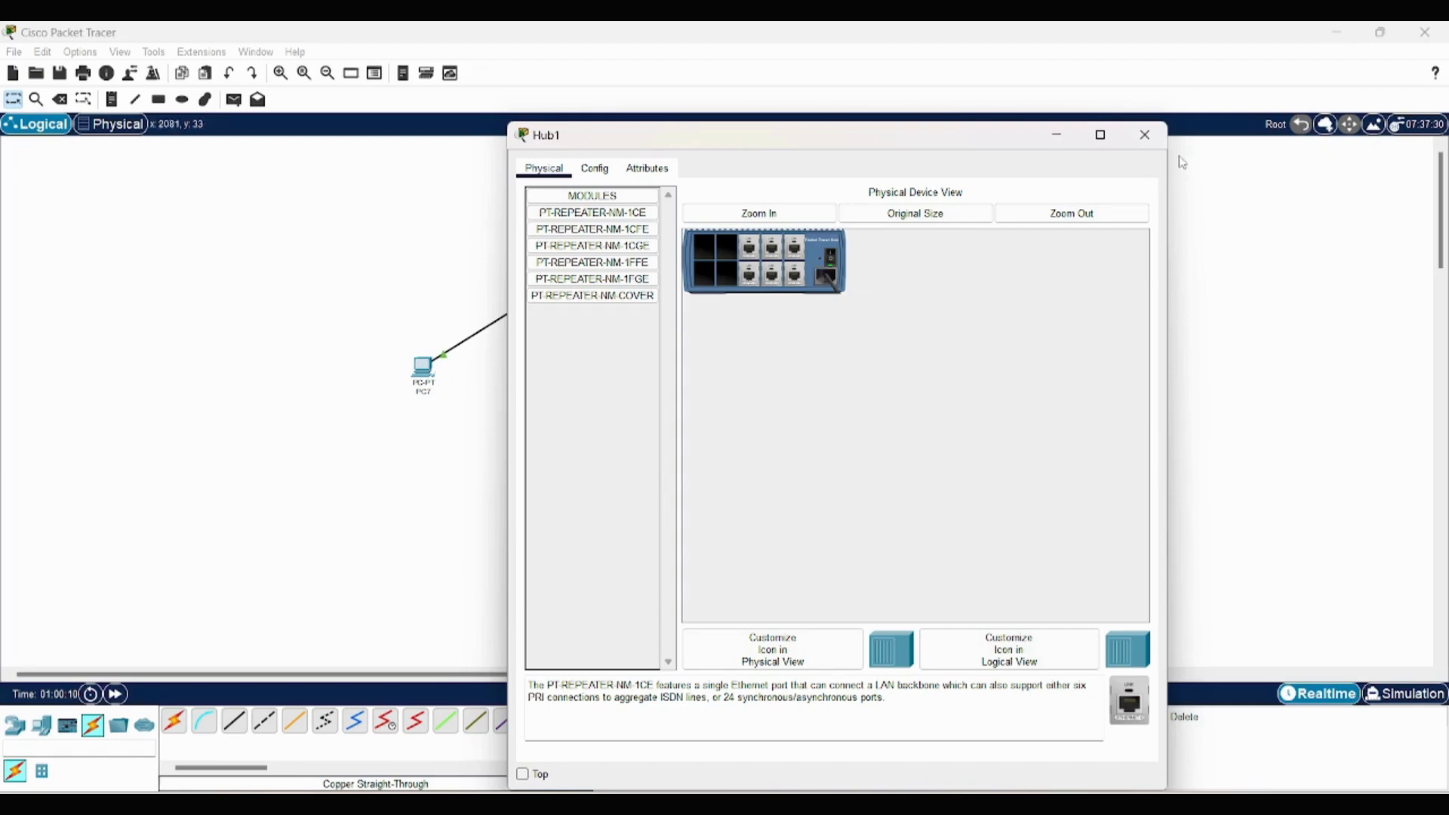
pyautogui.click(1144, 135)
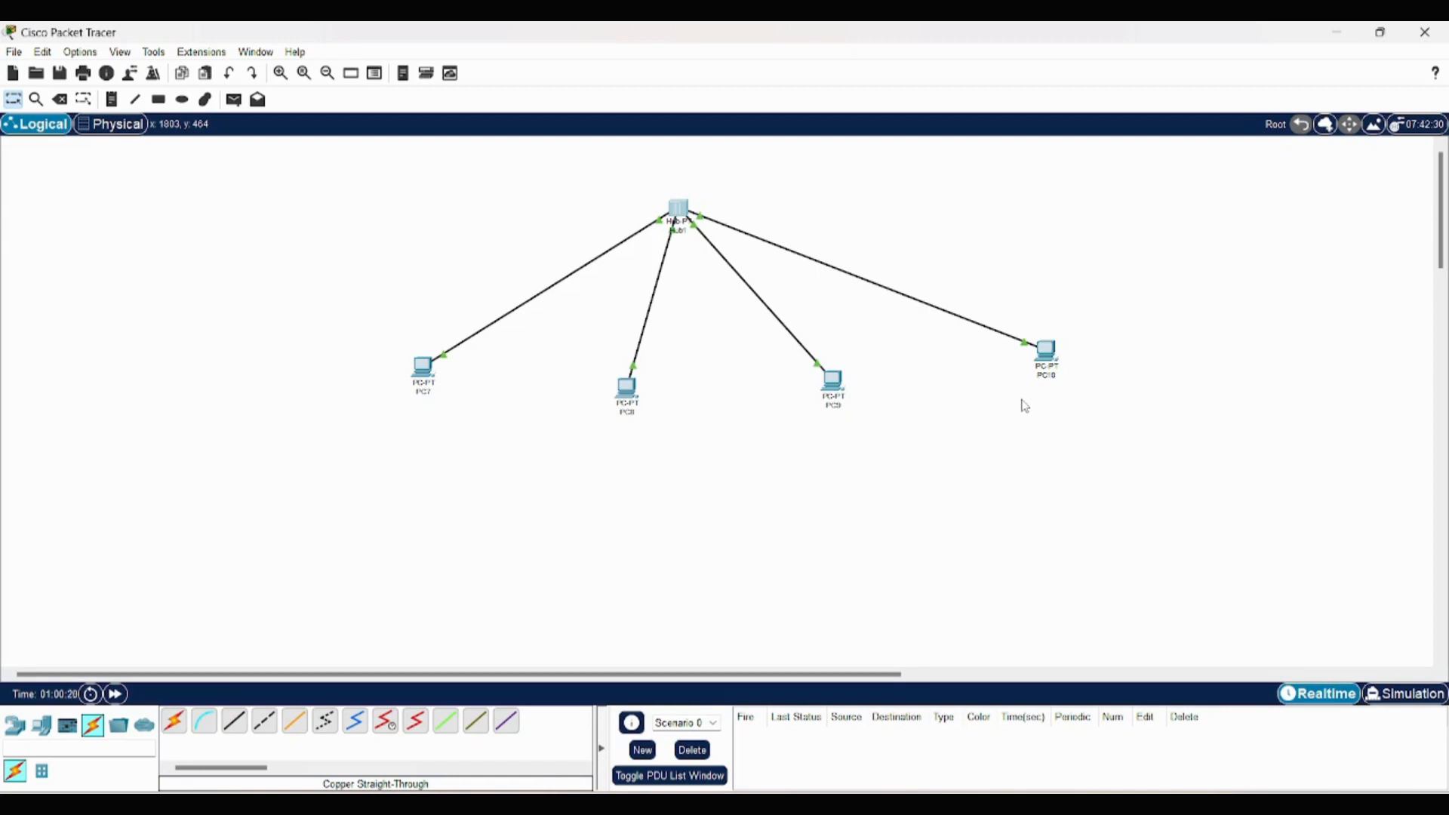
pyautogui.click(677, 215)
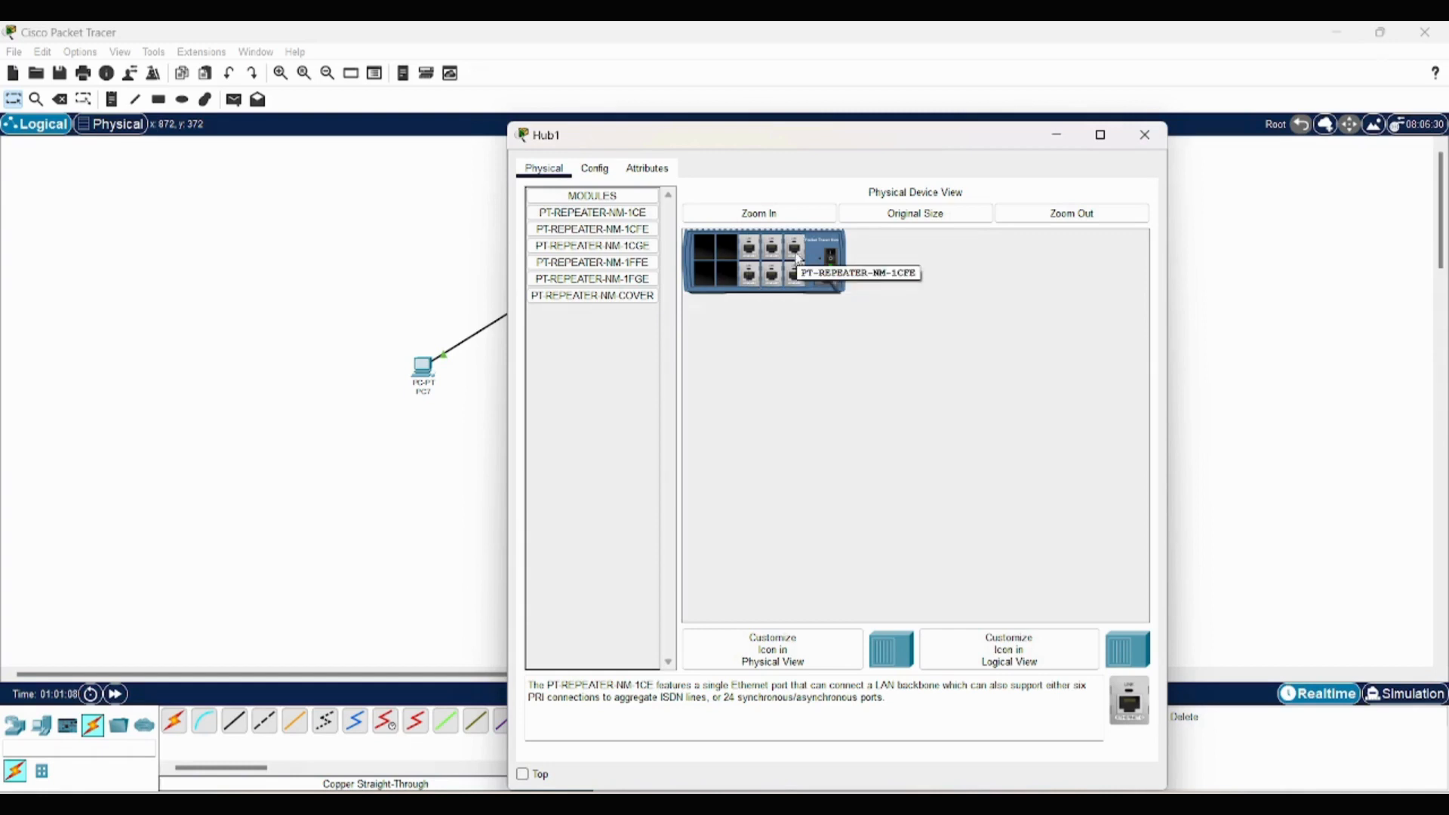
pyautogui.click(1144, 134)
pyautogui.moveTo(540, 216); pyautogui.dragTo(432, 297)
pyautogui.click(510, 270)
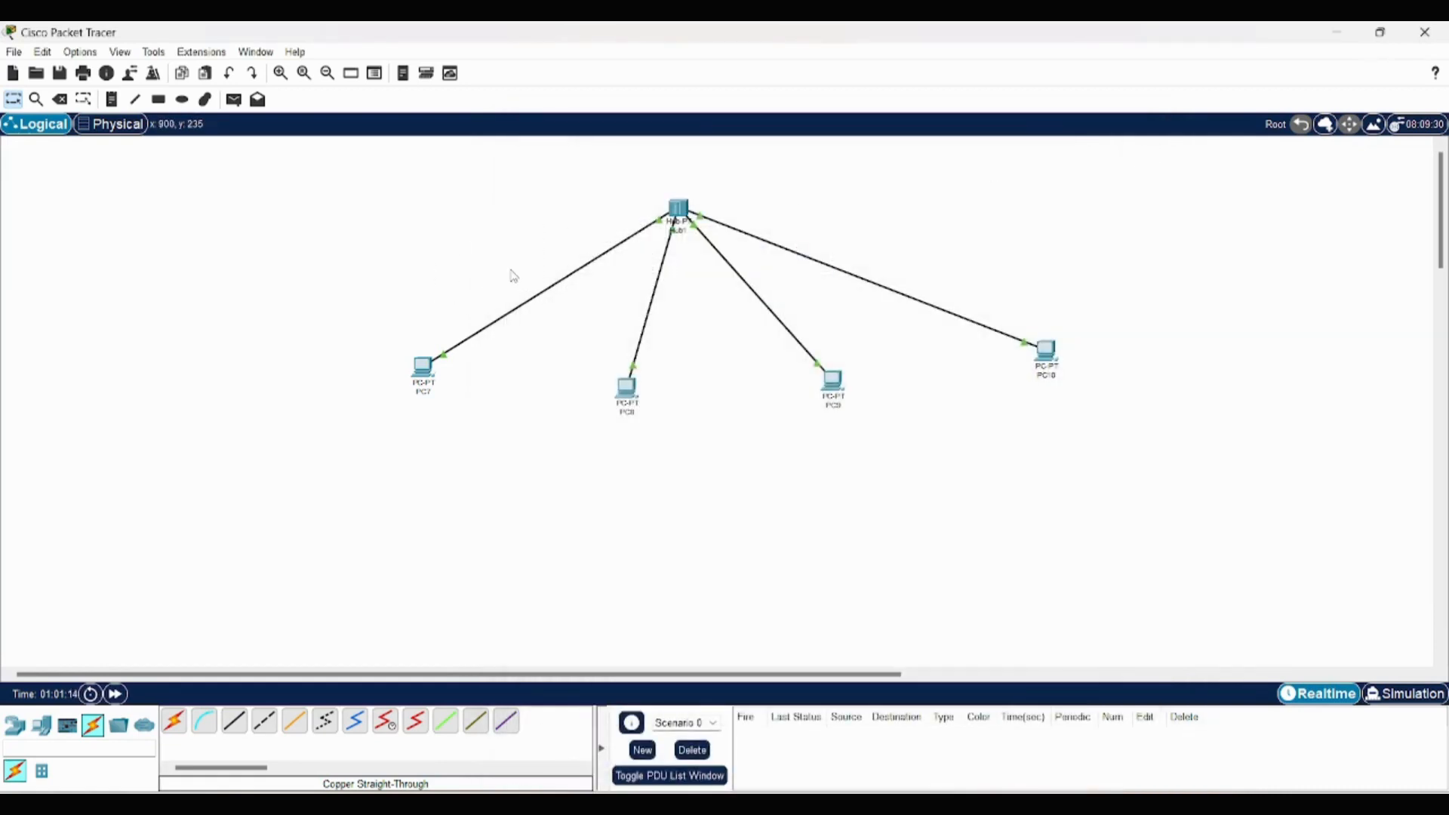
# - Try to send a simple PDU from PC7 to PC10 and PC9 in simulation mode, and return to realtime mode
pyautogui.click(1365, 706)
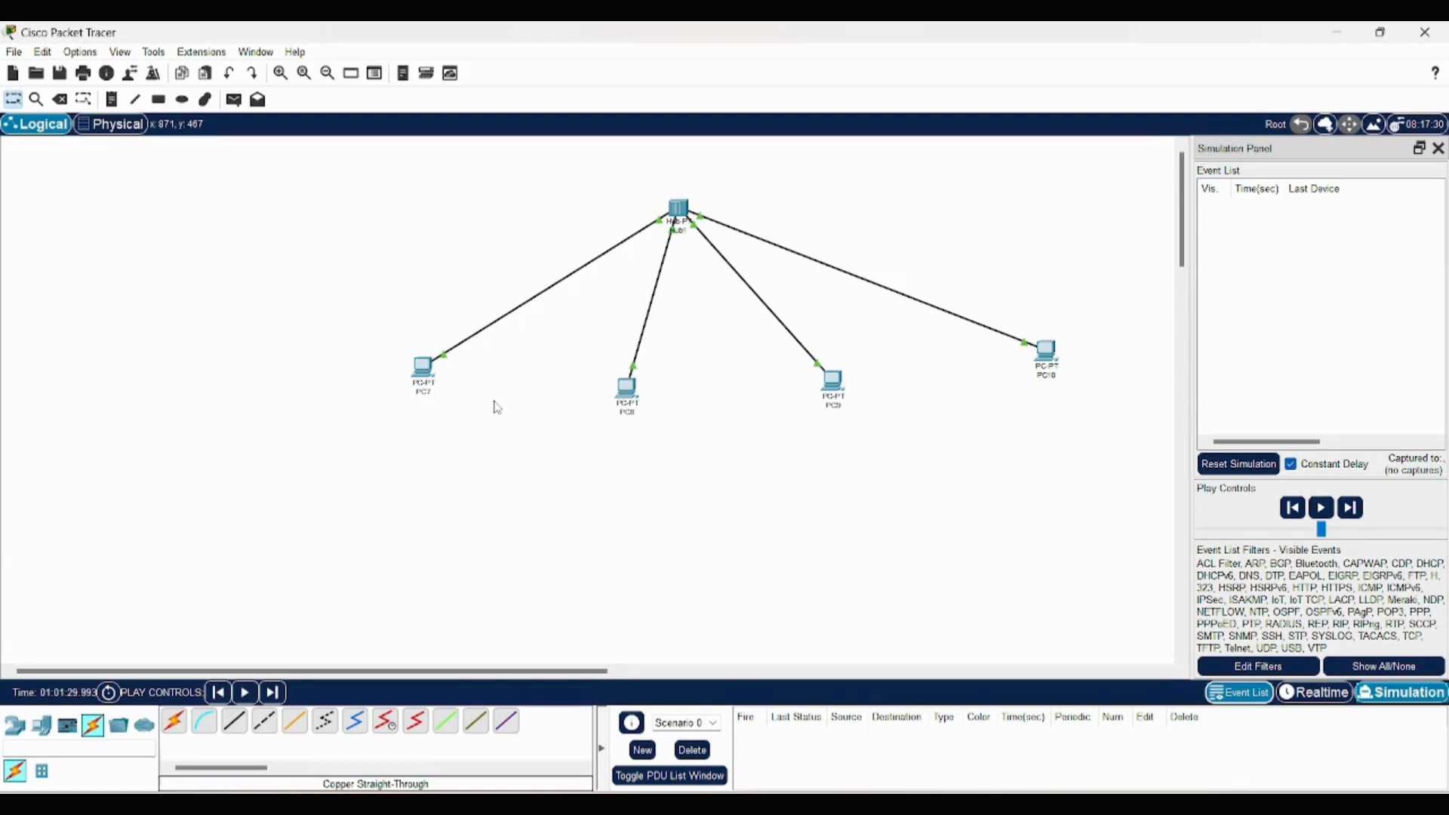
pyautogui.click(233, 101)
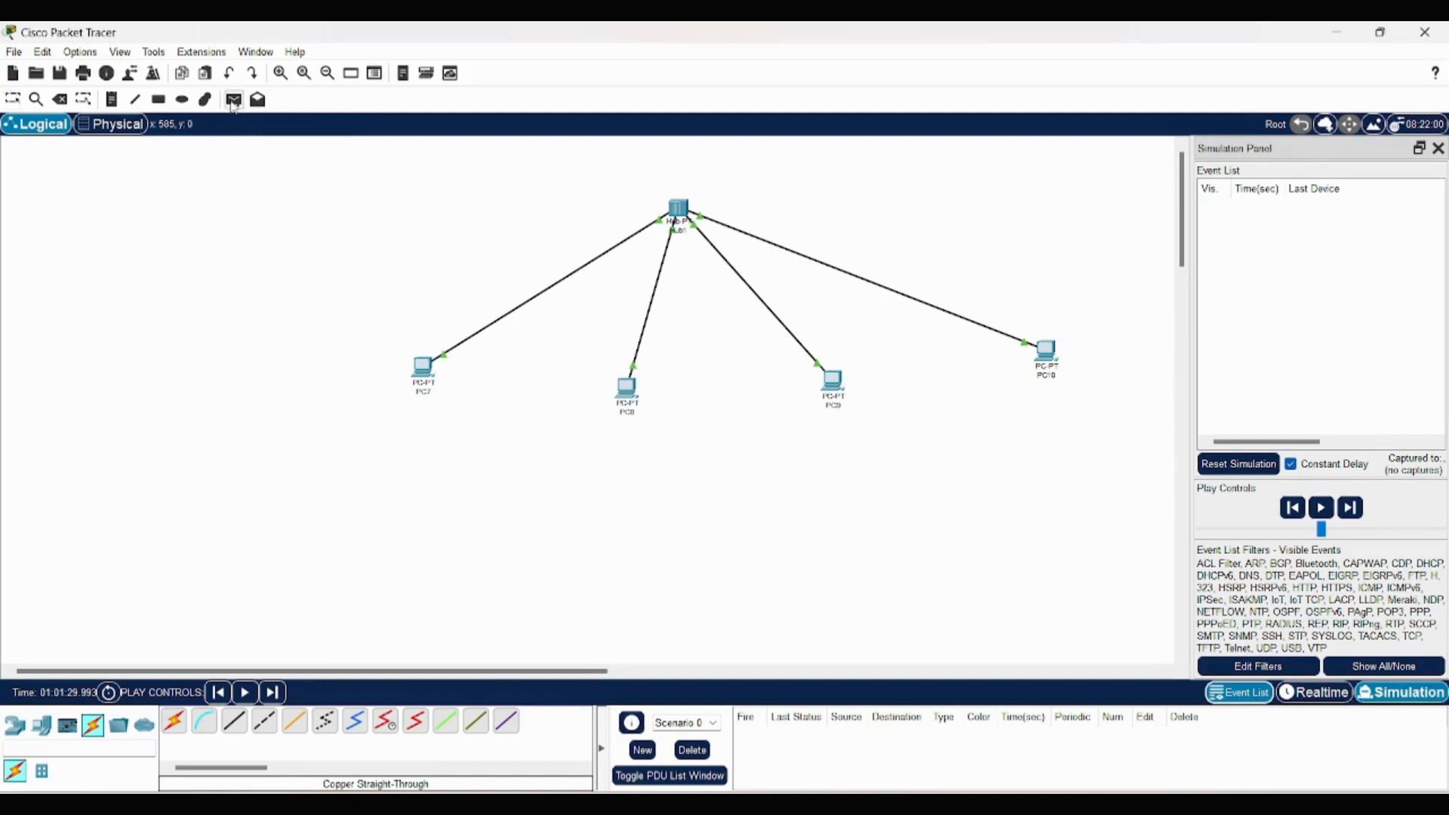
pyautogui.click(414, 364)
pyautogui.click(1049, 352)
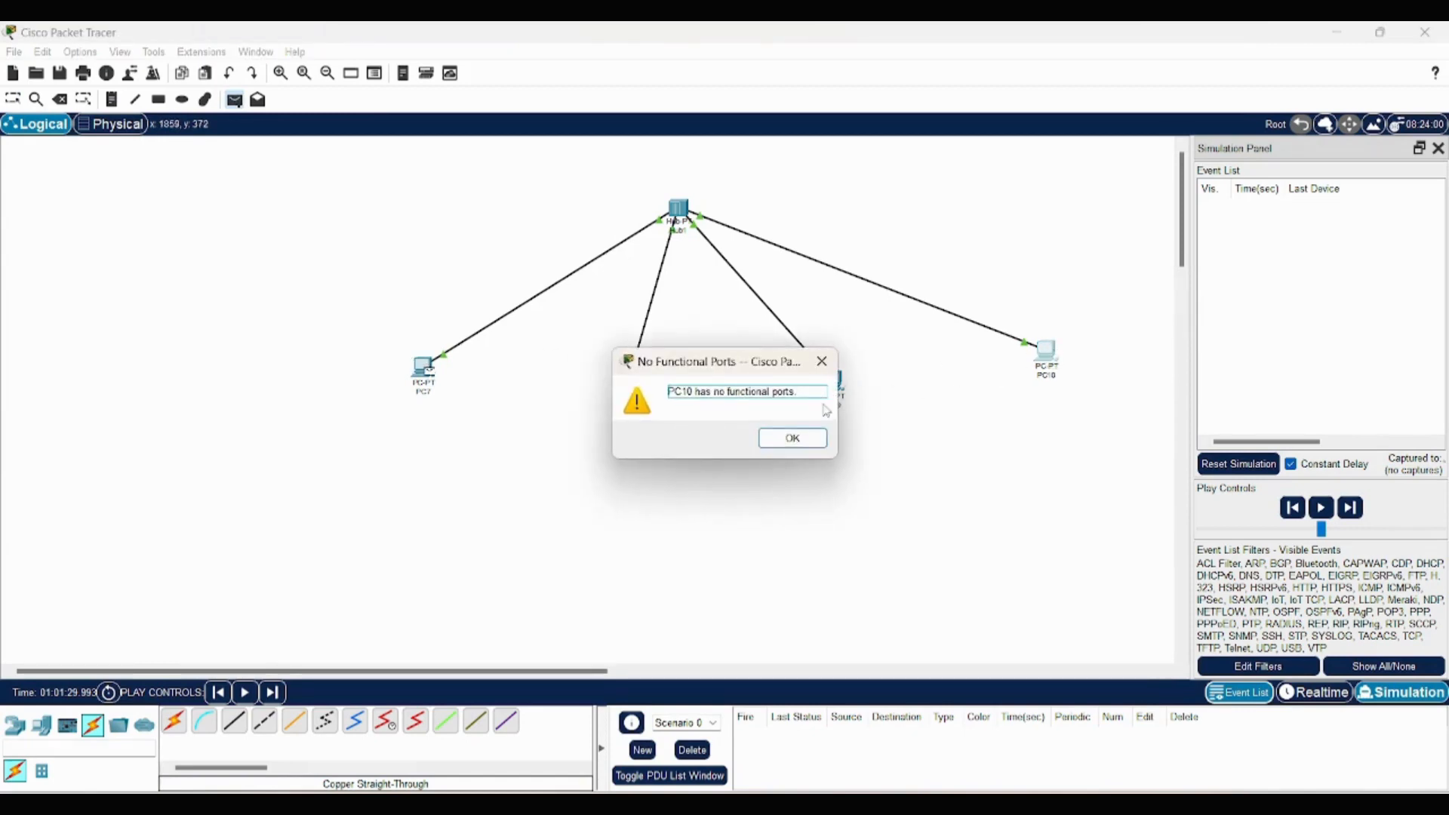
pyautogui.click(792, 439)
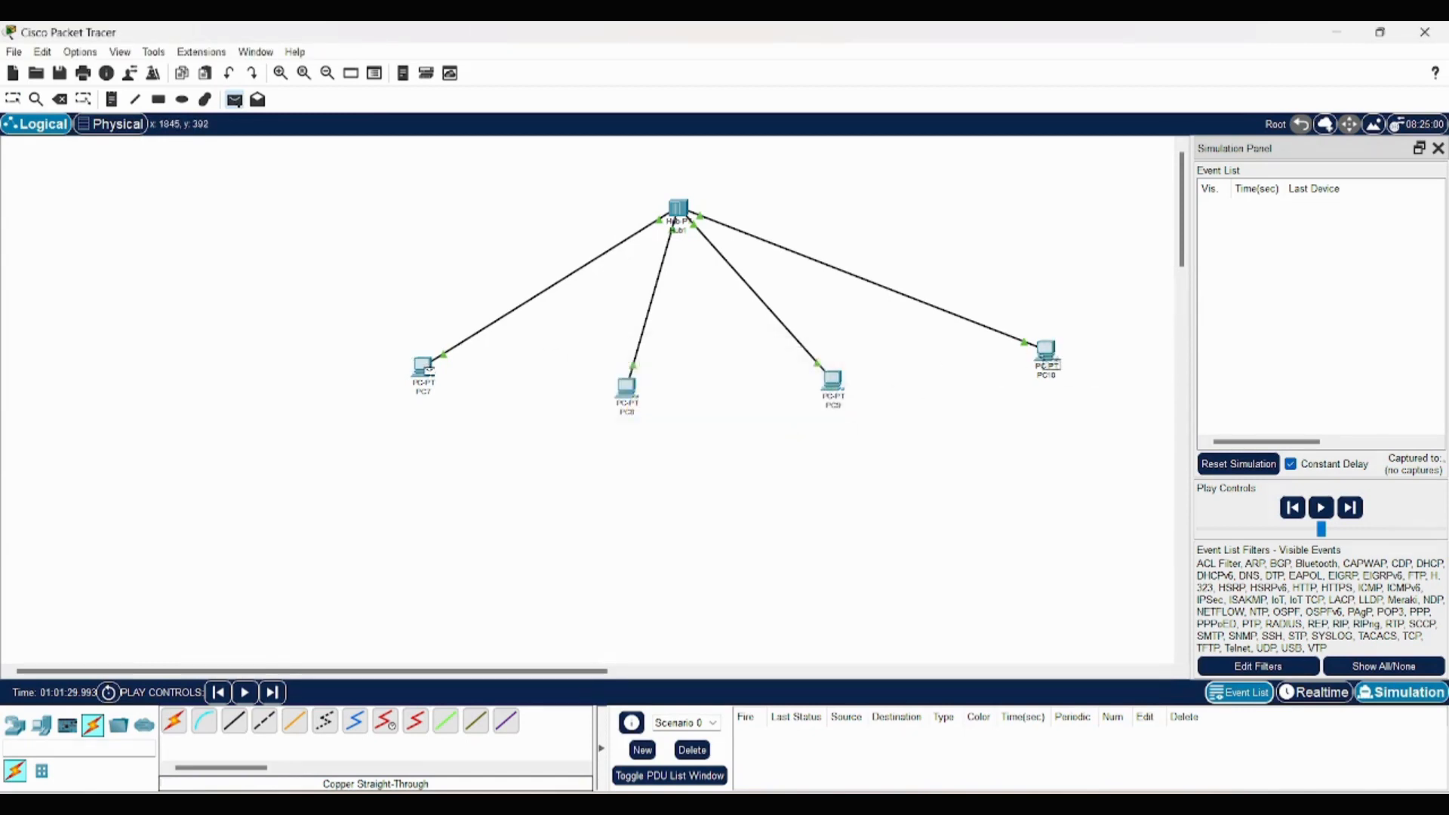
pyautogui.click(831, 380)
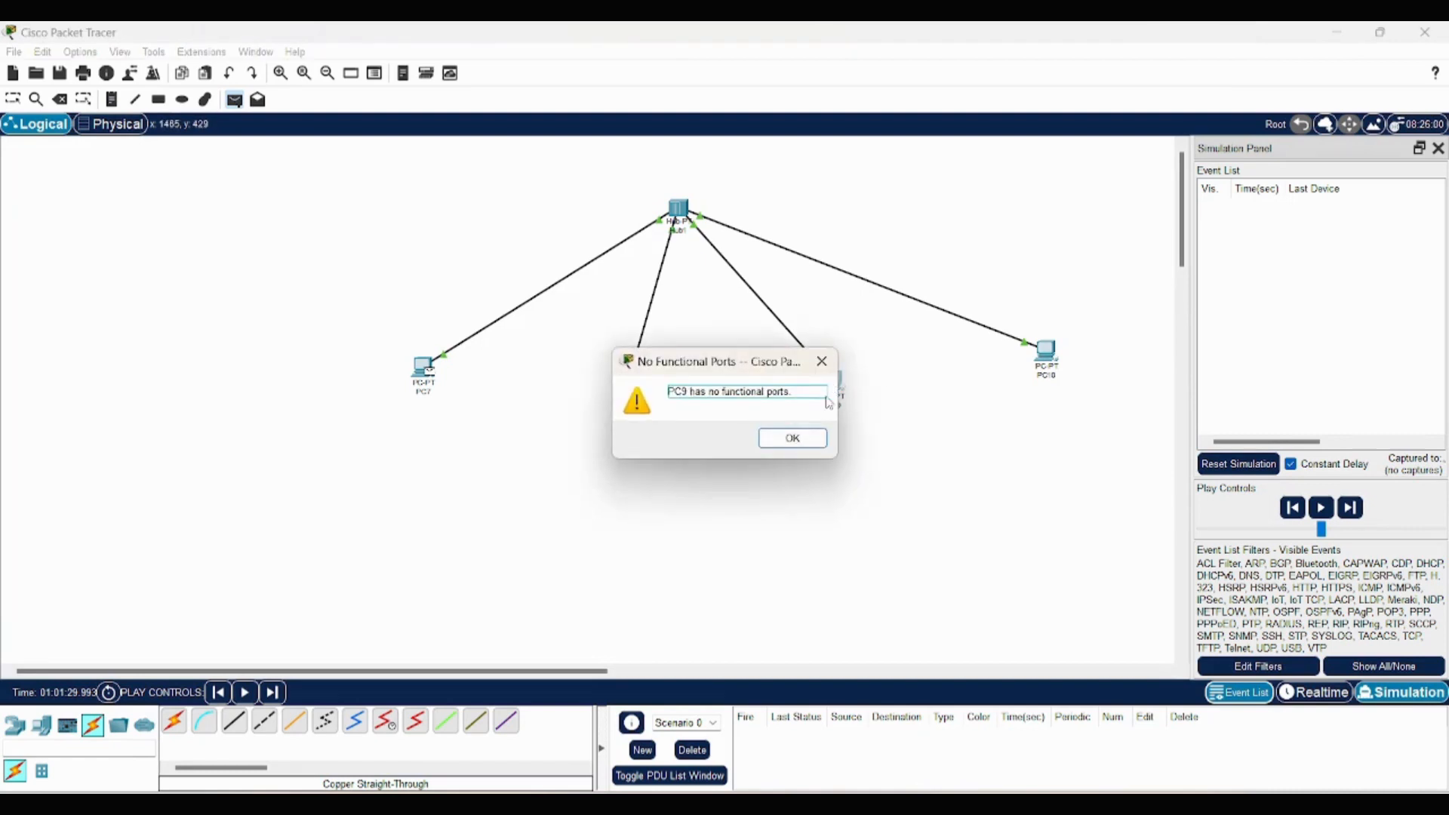
pyautogui.click(805, 442)
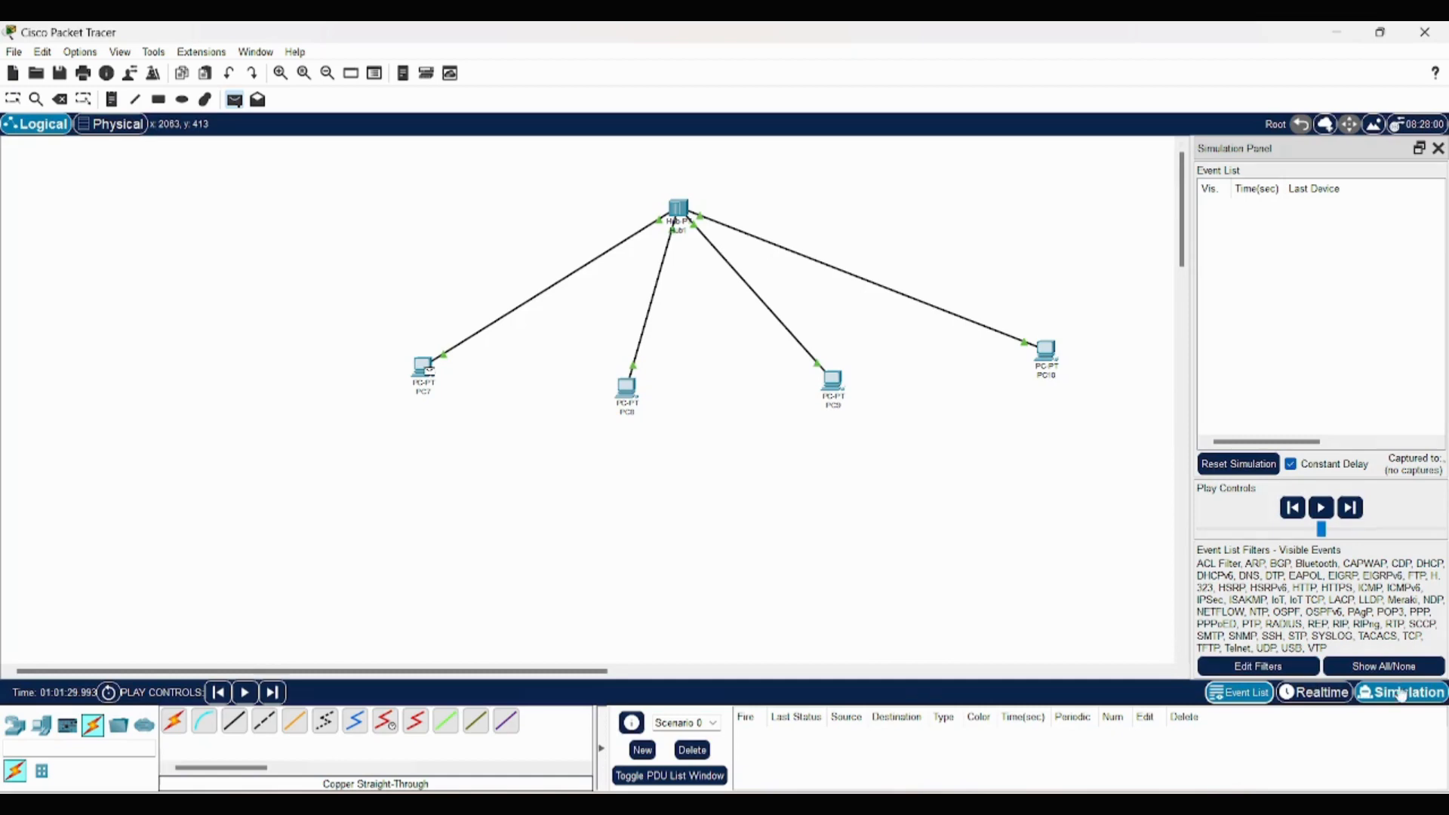
pyautogui.click(1316, 693)
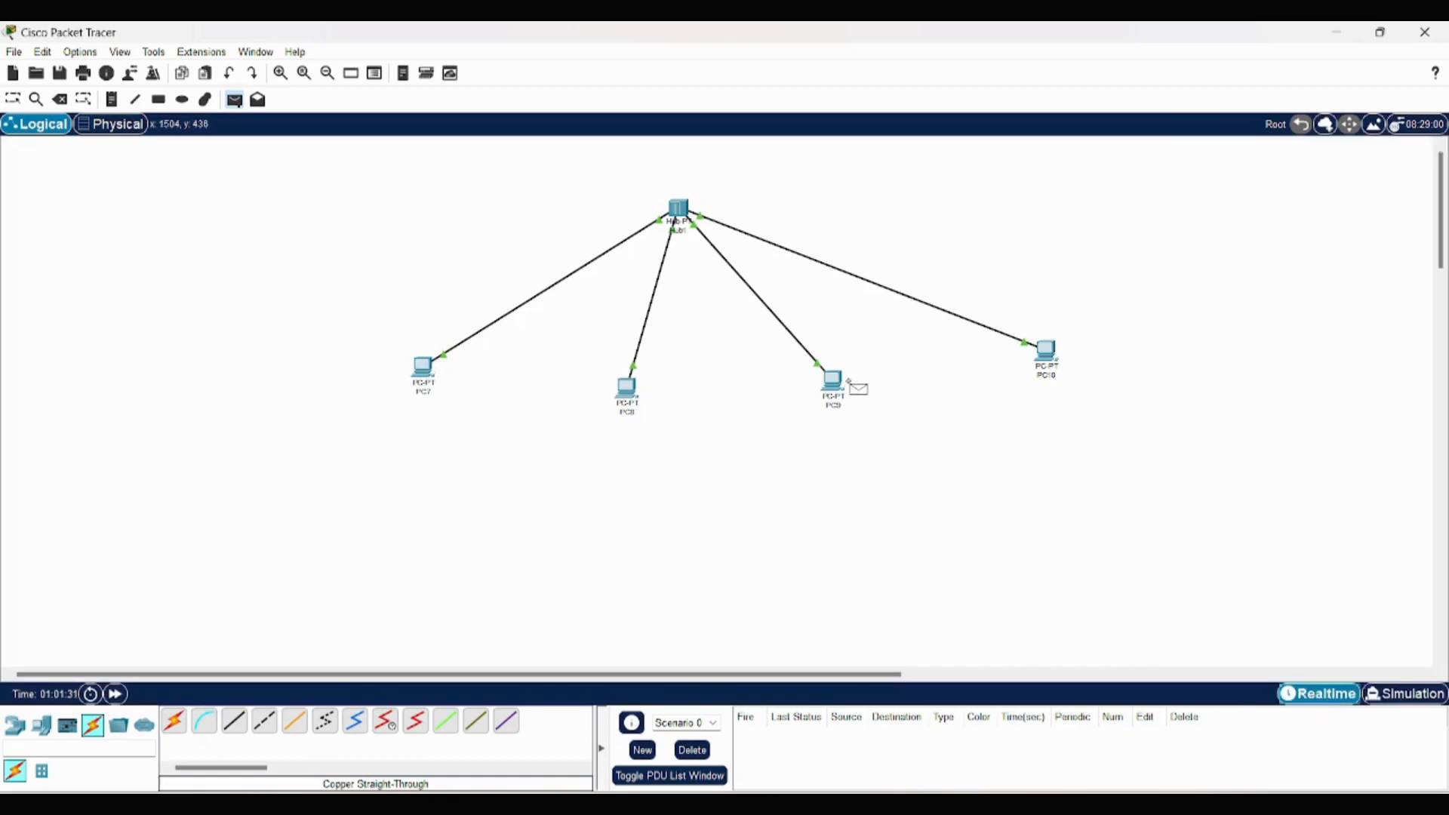
pyautogui.press('Escape')
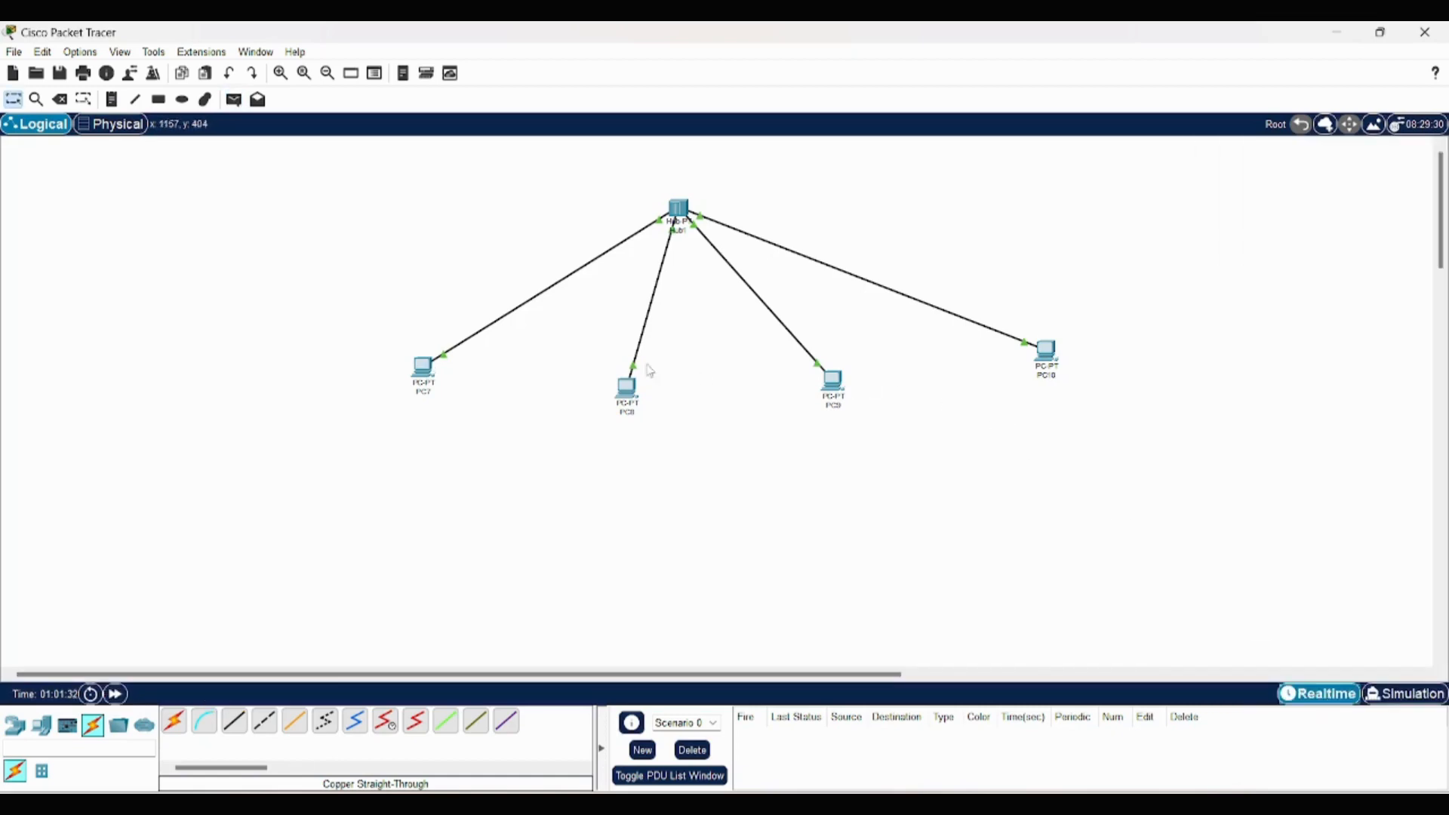
# - Set PC7's static IPv4 address to 1.1.1.1 in its IP configuration and close the device window
pyautogui.click(421, 370)
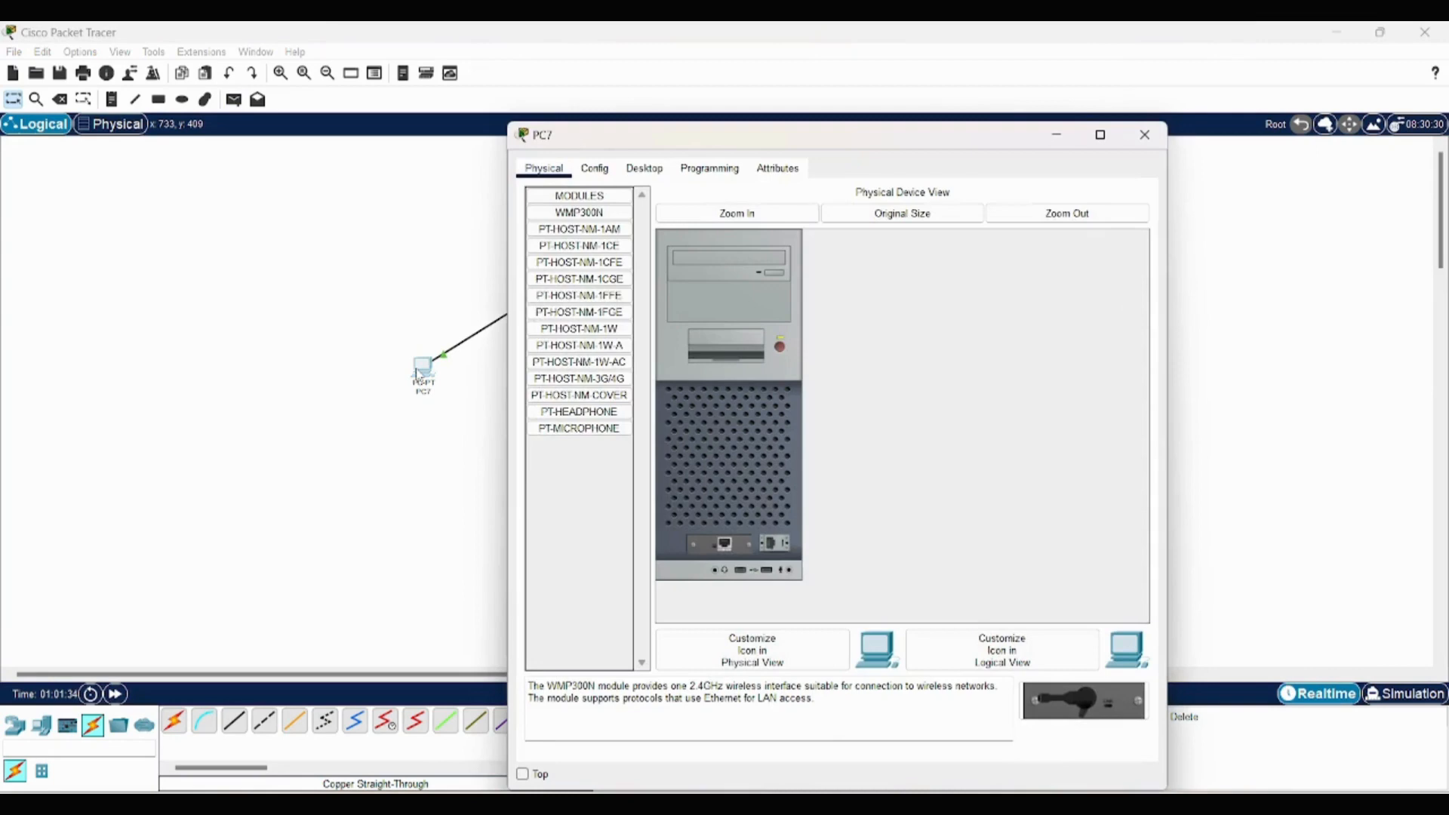
pyautogui.click(644, 168)
pyautogui.click(587, 224)
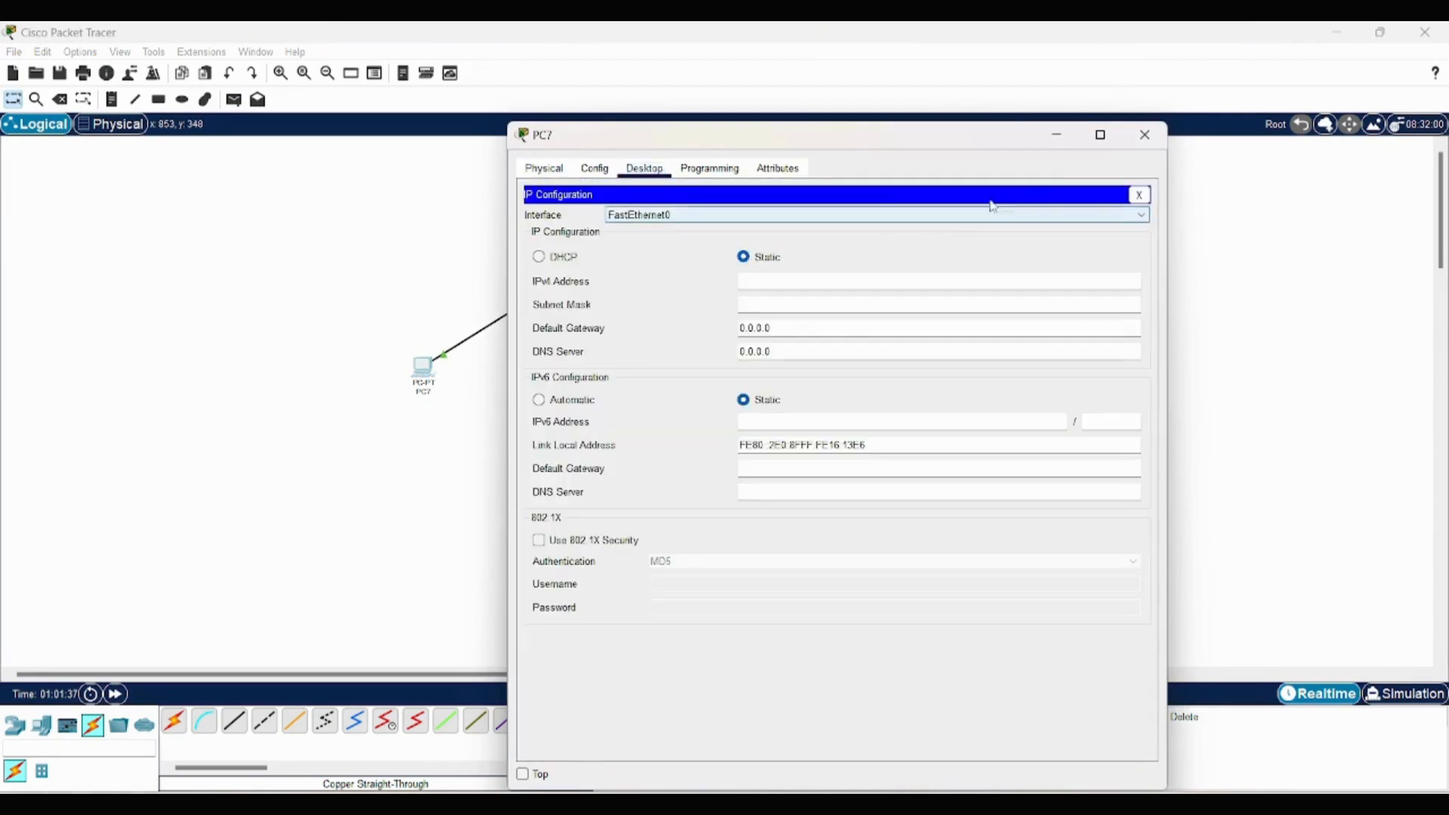
pyautogui.click(751, 282)
pyautogui.write('1.1.1.')
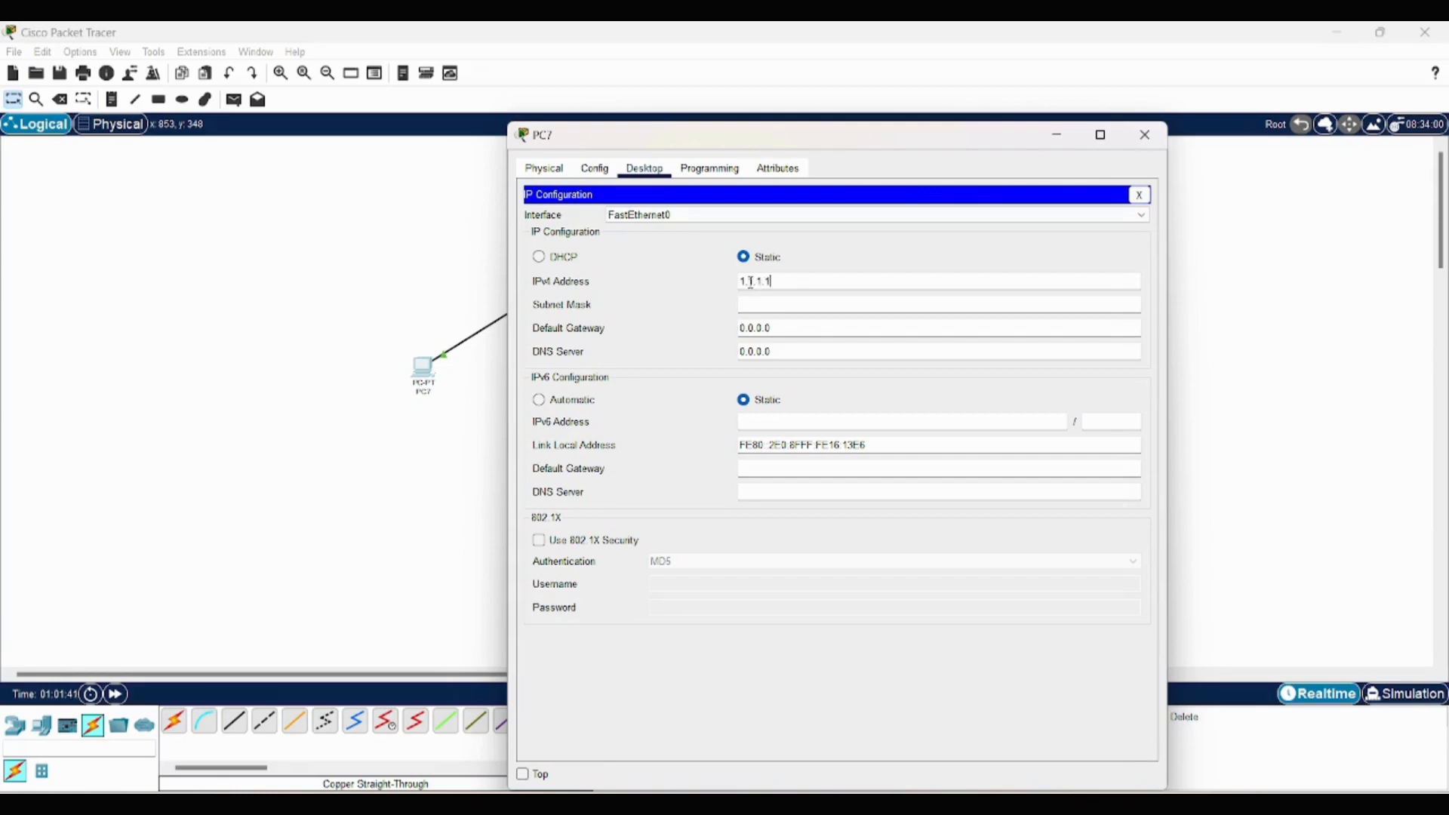
pyautogui.write('1')
pyautogui.press('Tab')
pyautogui.click(1145, 135)
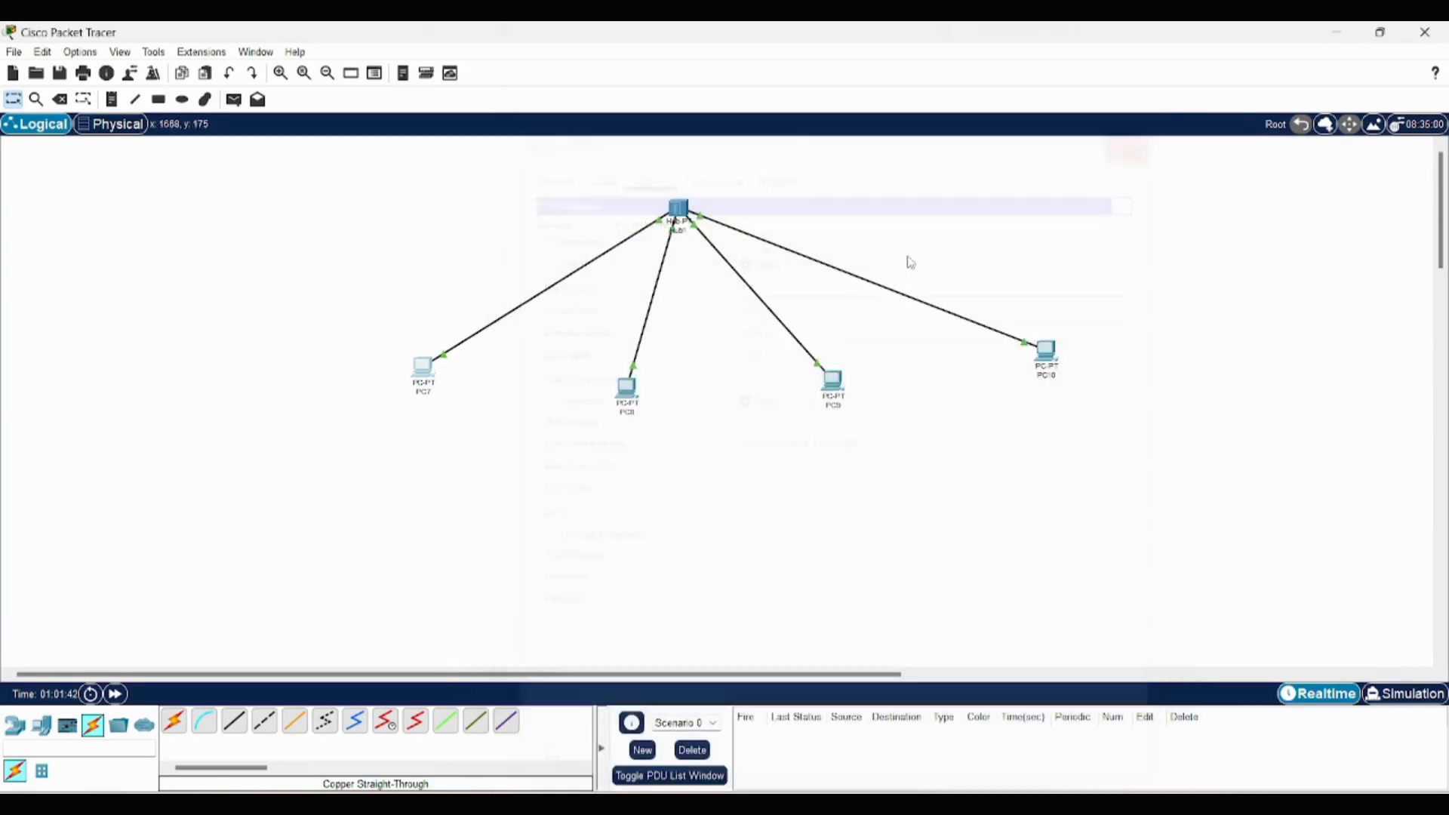
# - Set PC8's static IPv4 address to 1.1.1.2 in its IP configuration and close the device window
pyautogui.click(626, 388)
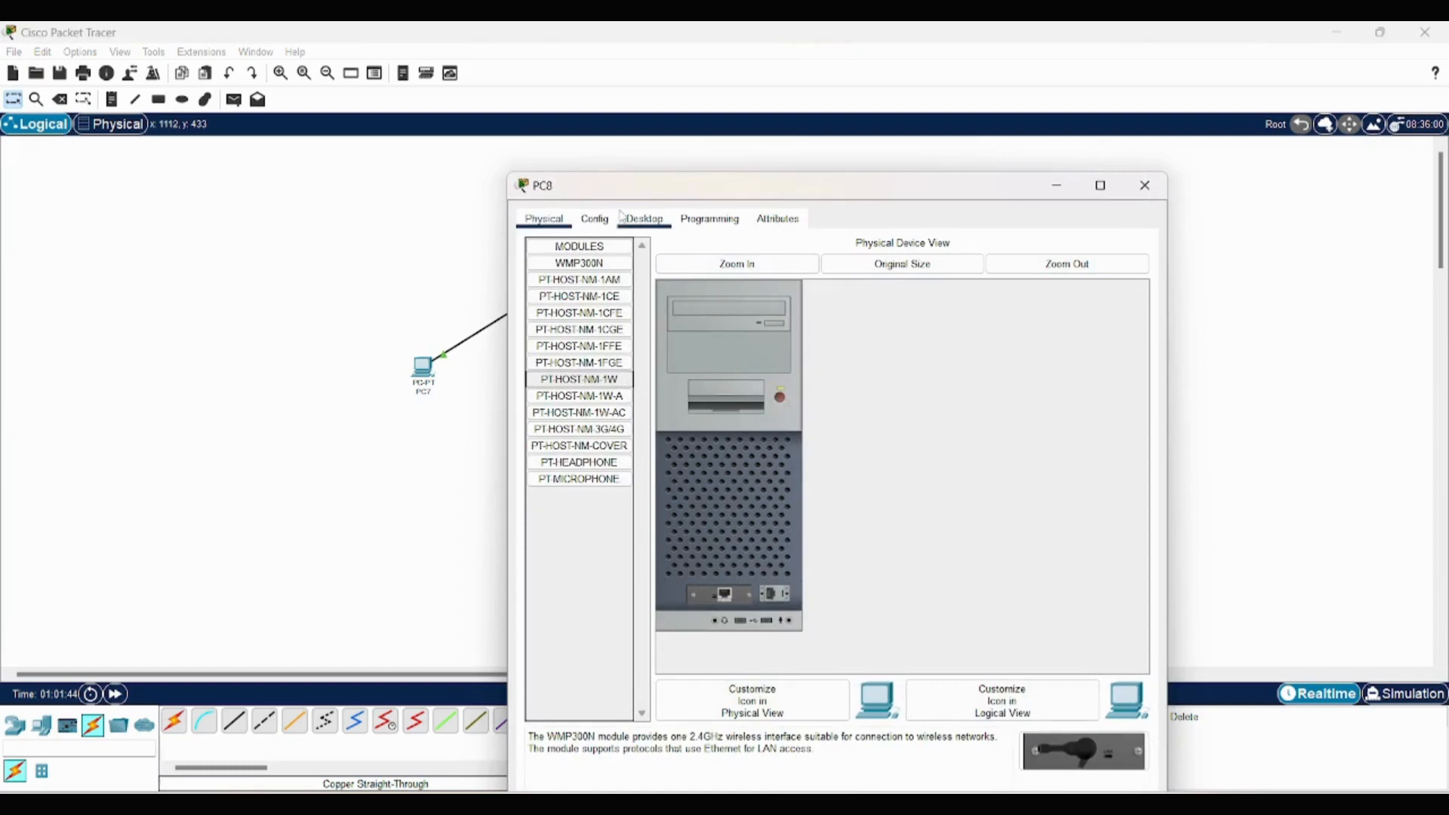
pyautogui.click(595, 219)
pyautogui.click(643, 218)
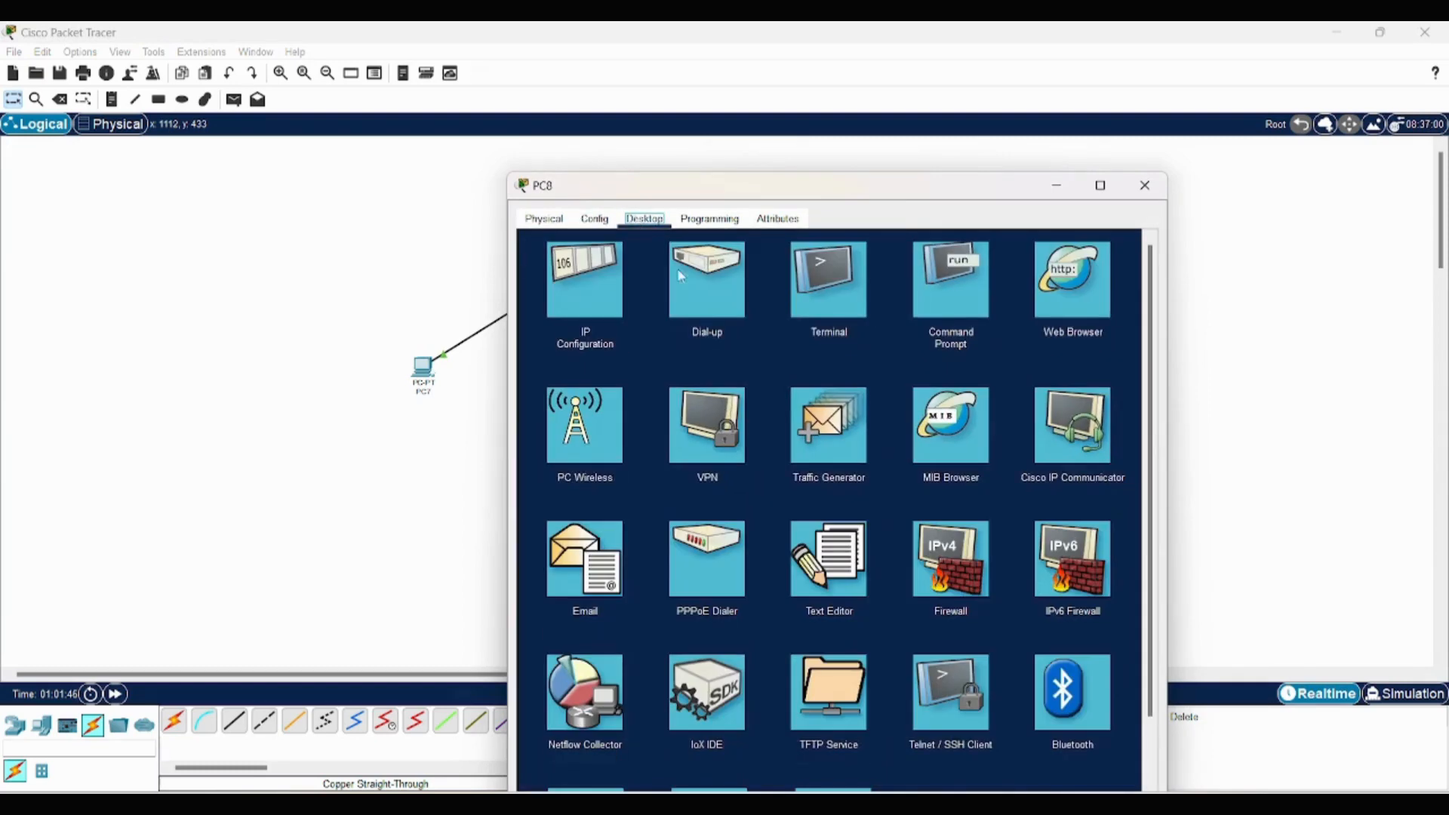
pyautogui.click(610, 299)
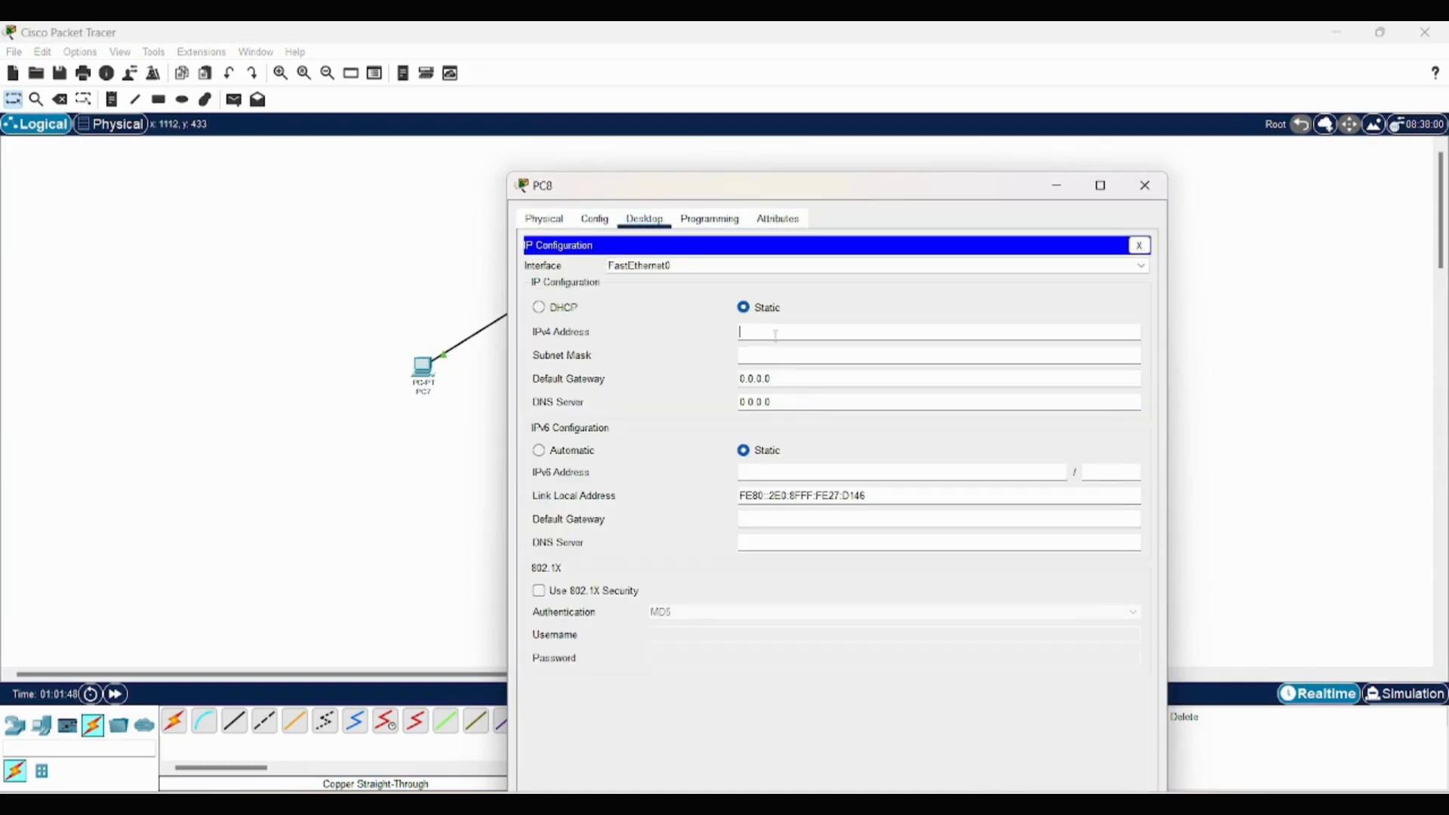
pyautogui.write('1.1.1.2')
pyautogui.press('Tab')
pyautogui.click(1145, 185)
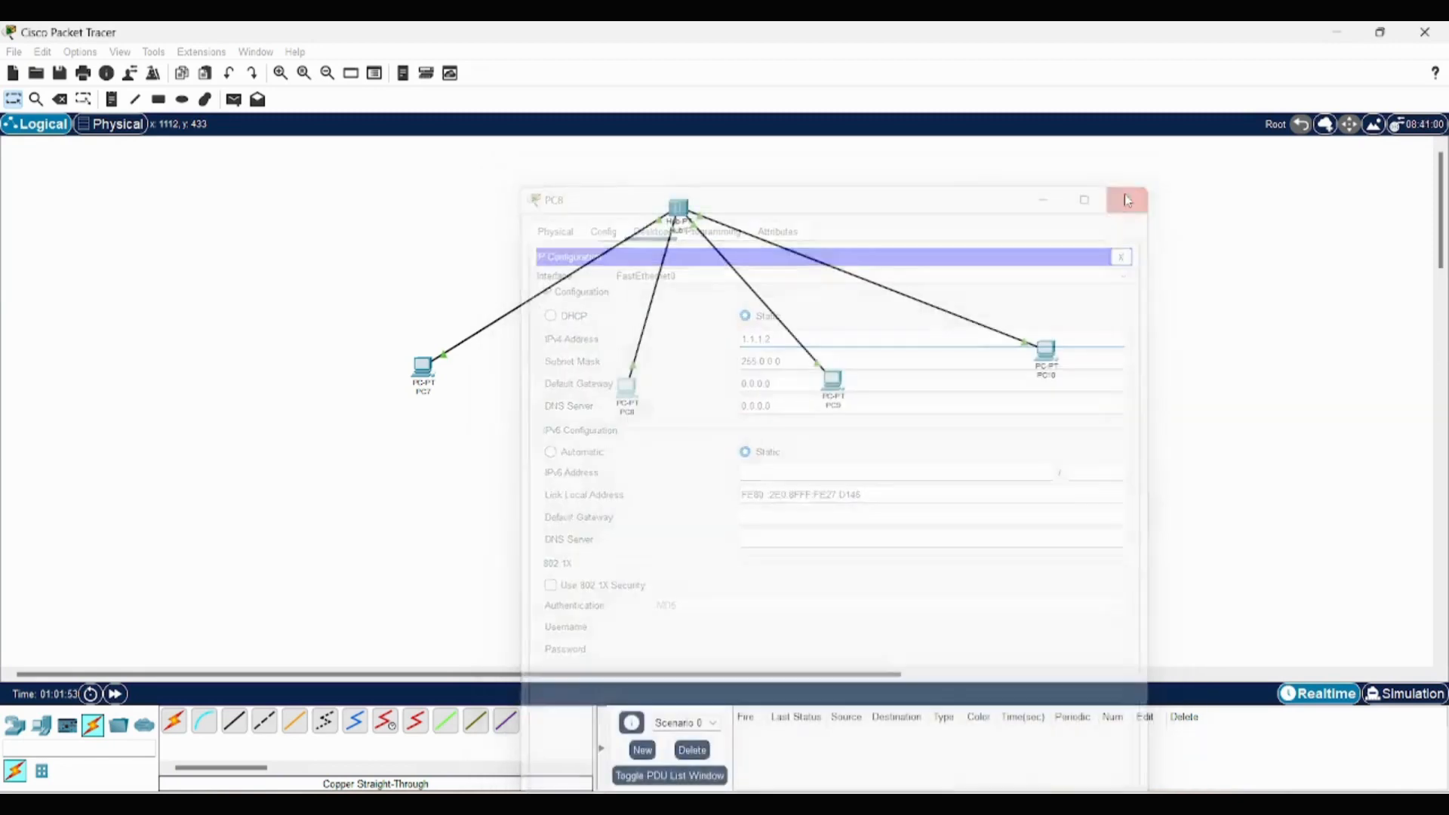
# - Set PC9's static IPv4 address to 1.1.1.3 in its IP configuration and close the device window
pyautogui.click(833, 385)
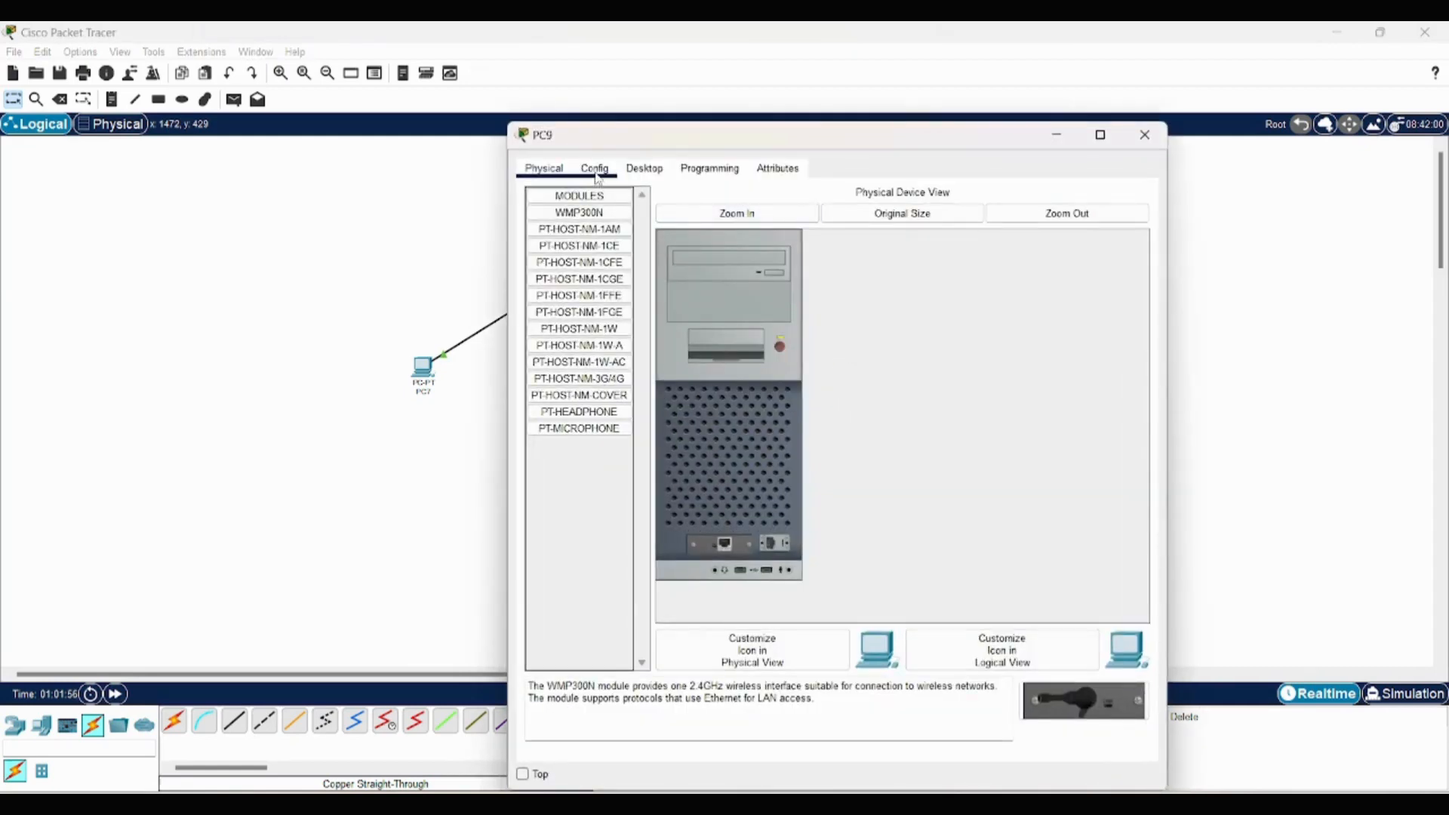
pyautogui.click(633, 174)
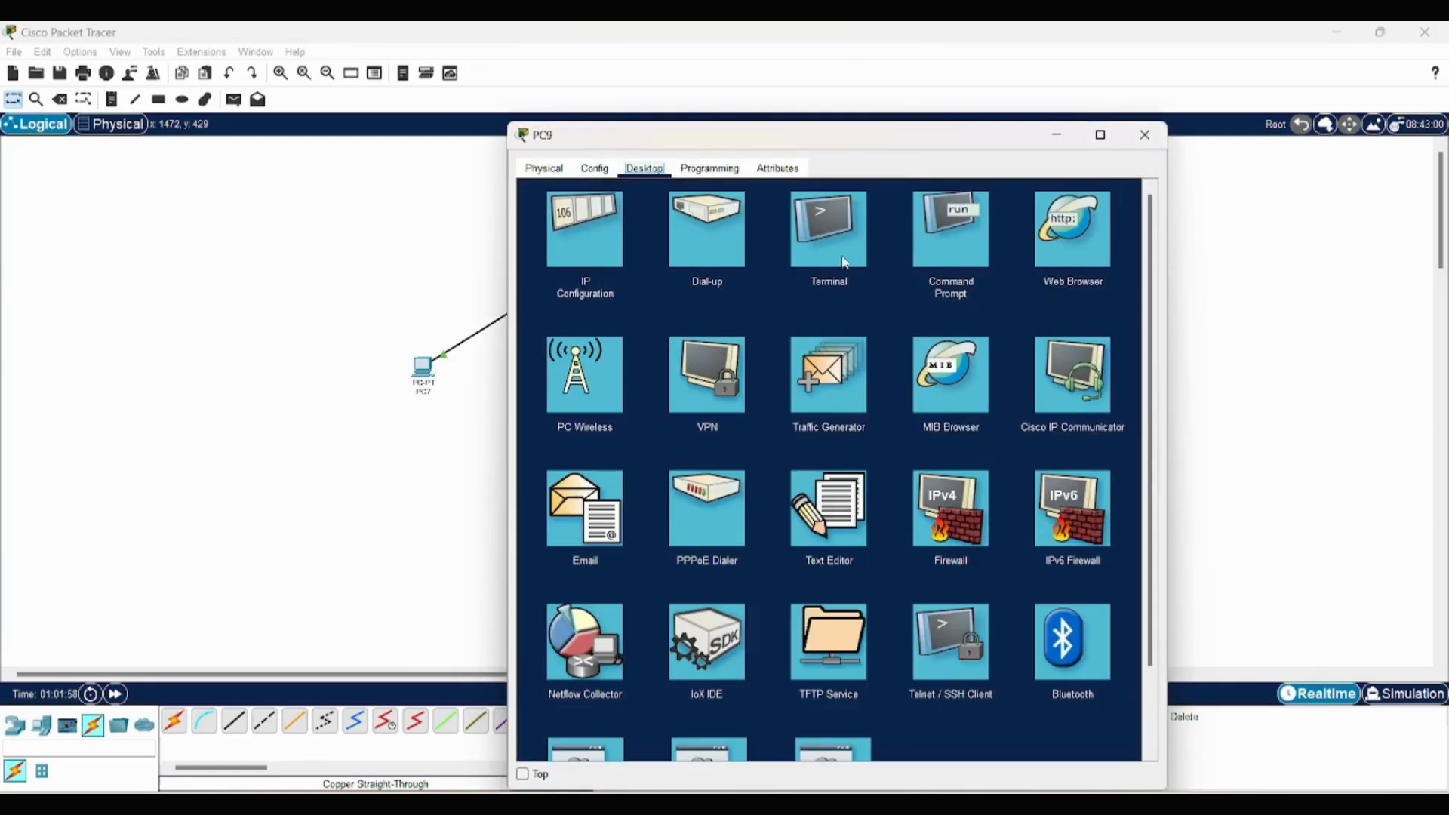
pyautogui.click(568, 240)
pyautogui.write('1.')
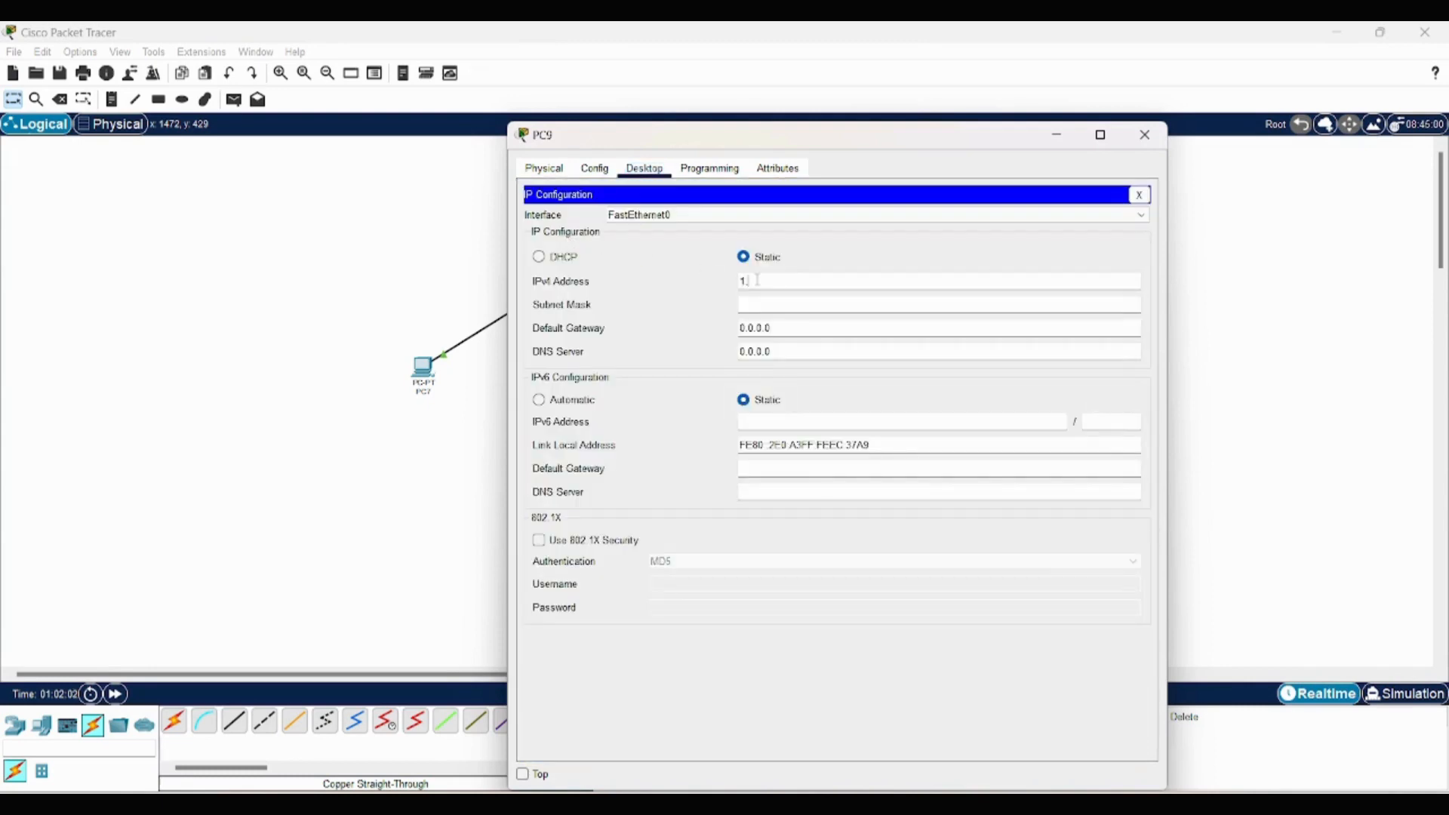
pyautogui.write('1.1.3')
pyautogui.click(1142, 135)
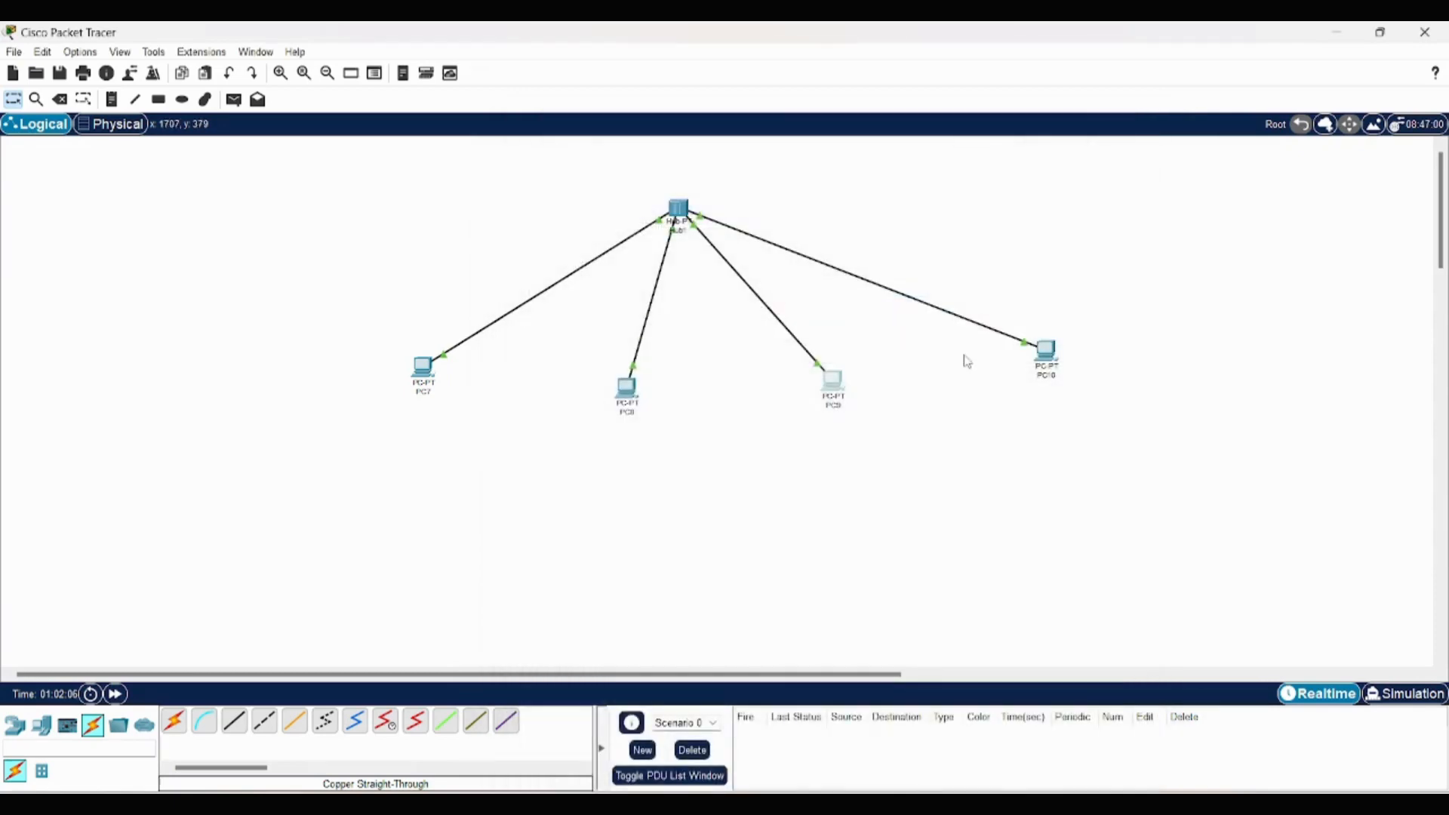
# - Set PC10's static IPv4 address to 1.1.1.4 in its IP configuration and close the device window
pyautogui.click(1052, 358)
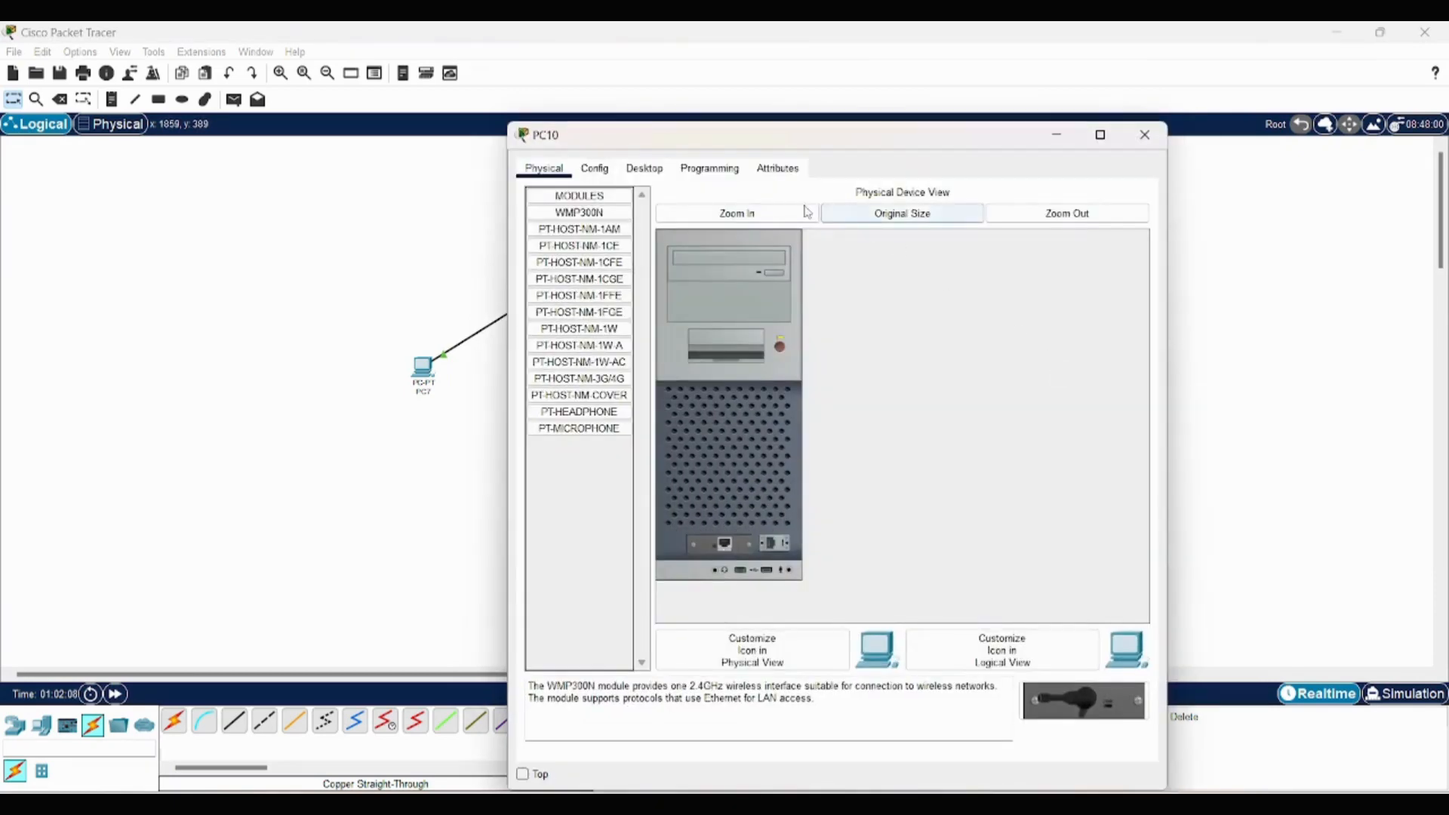
pyautogui.click(654, 166)
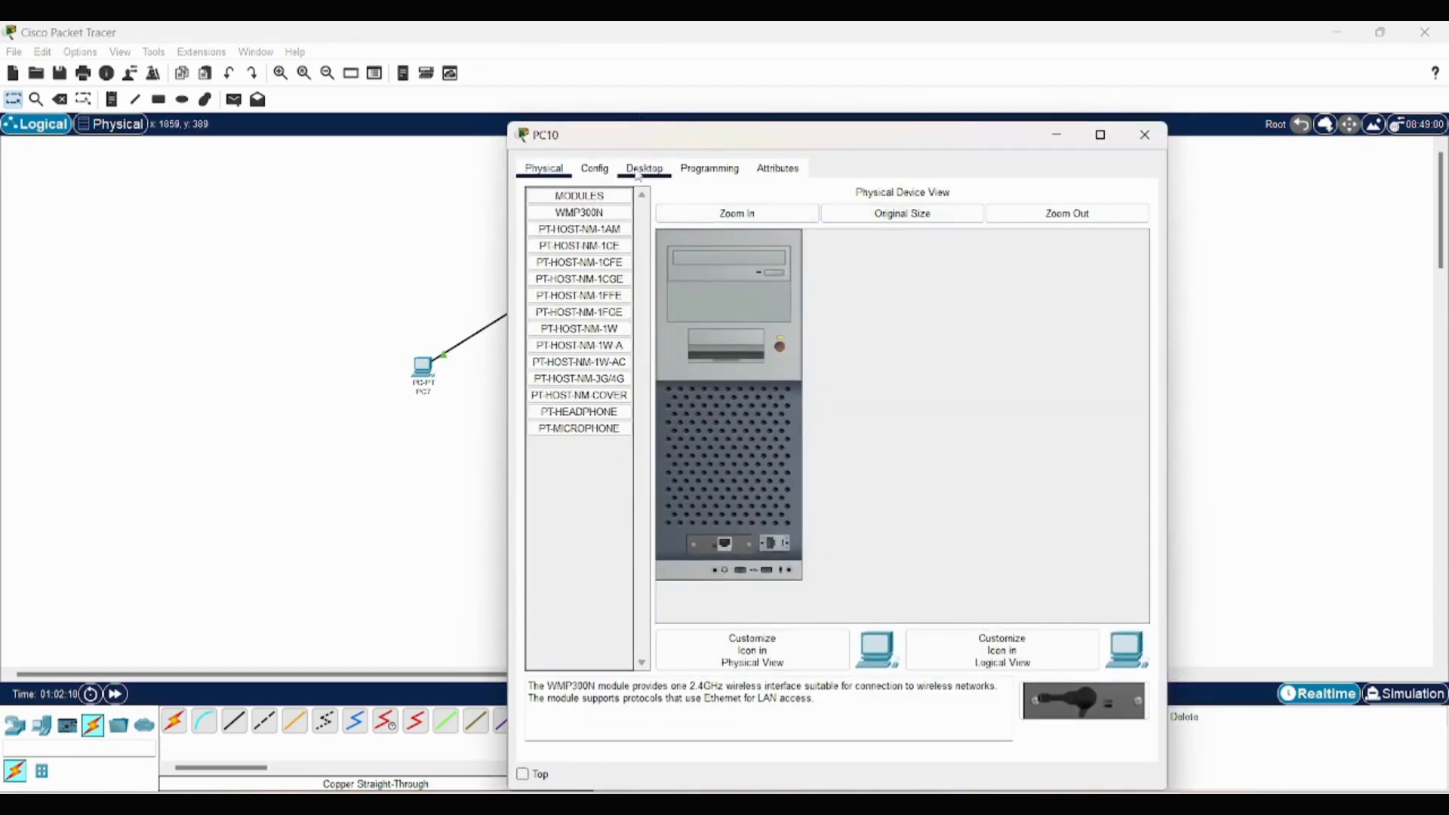
pyautogui.click(582, 255)
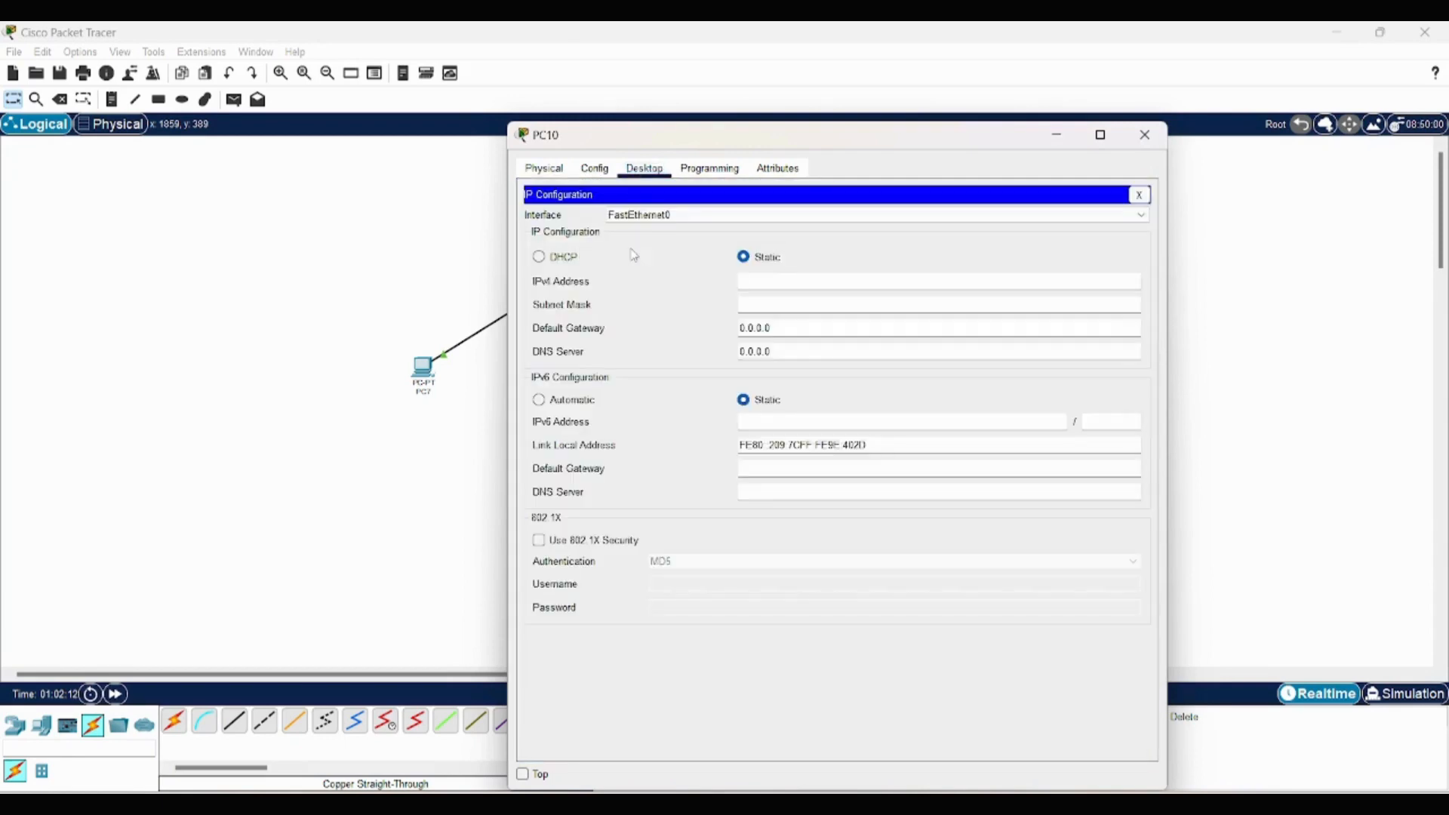
pyautogui.write('1.1.10')
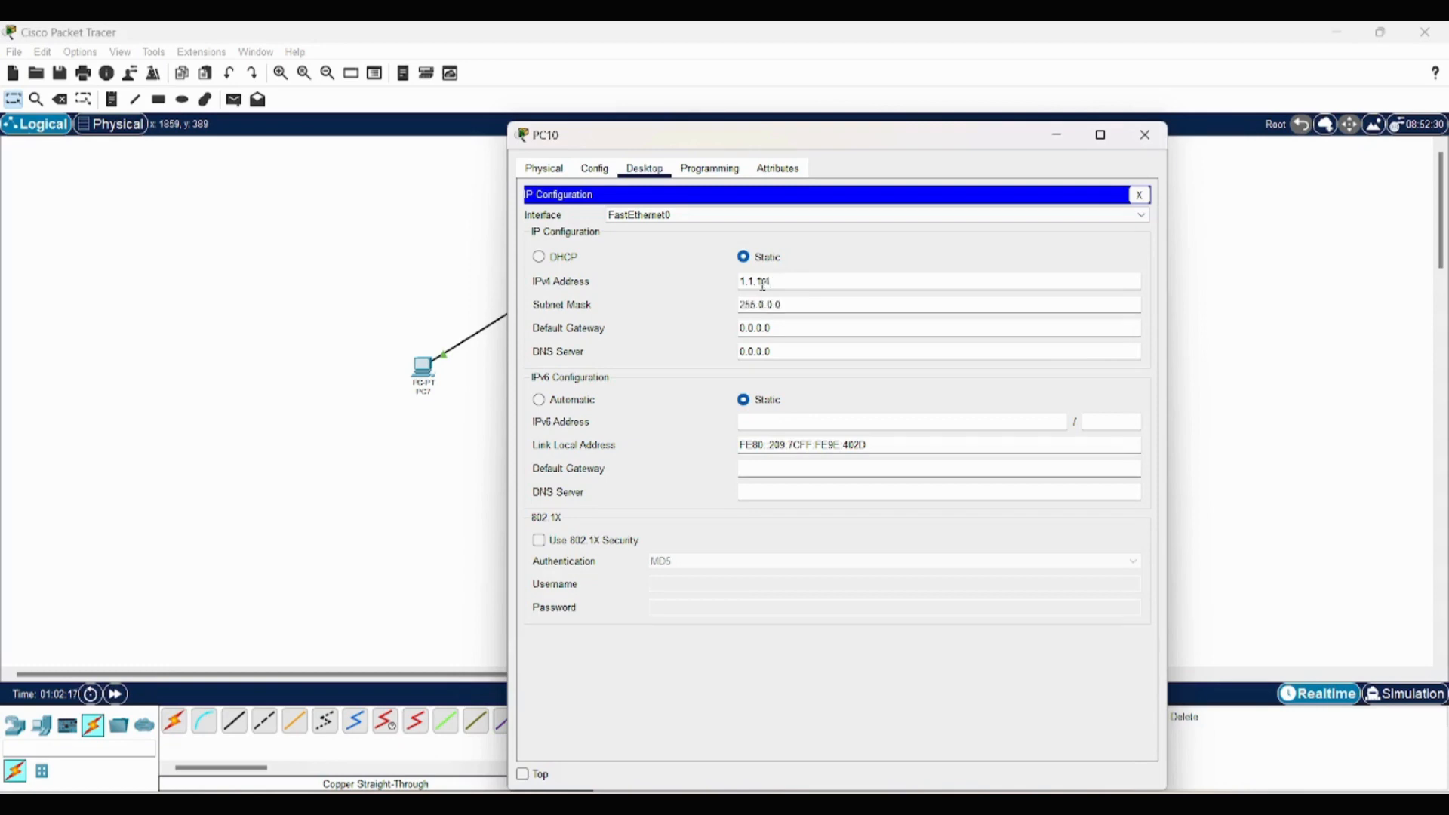
pyautogui.click(1145, 136)
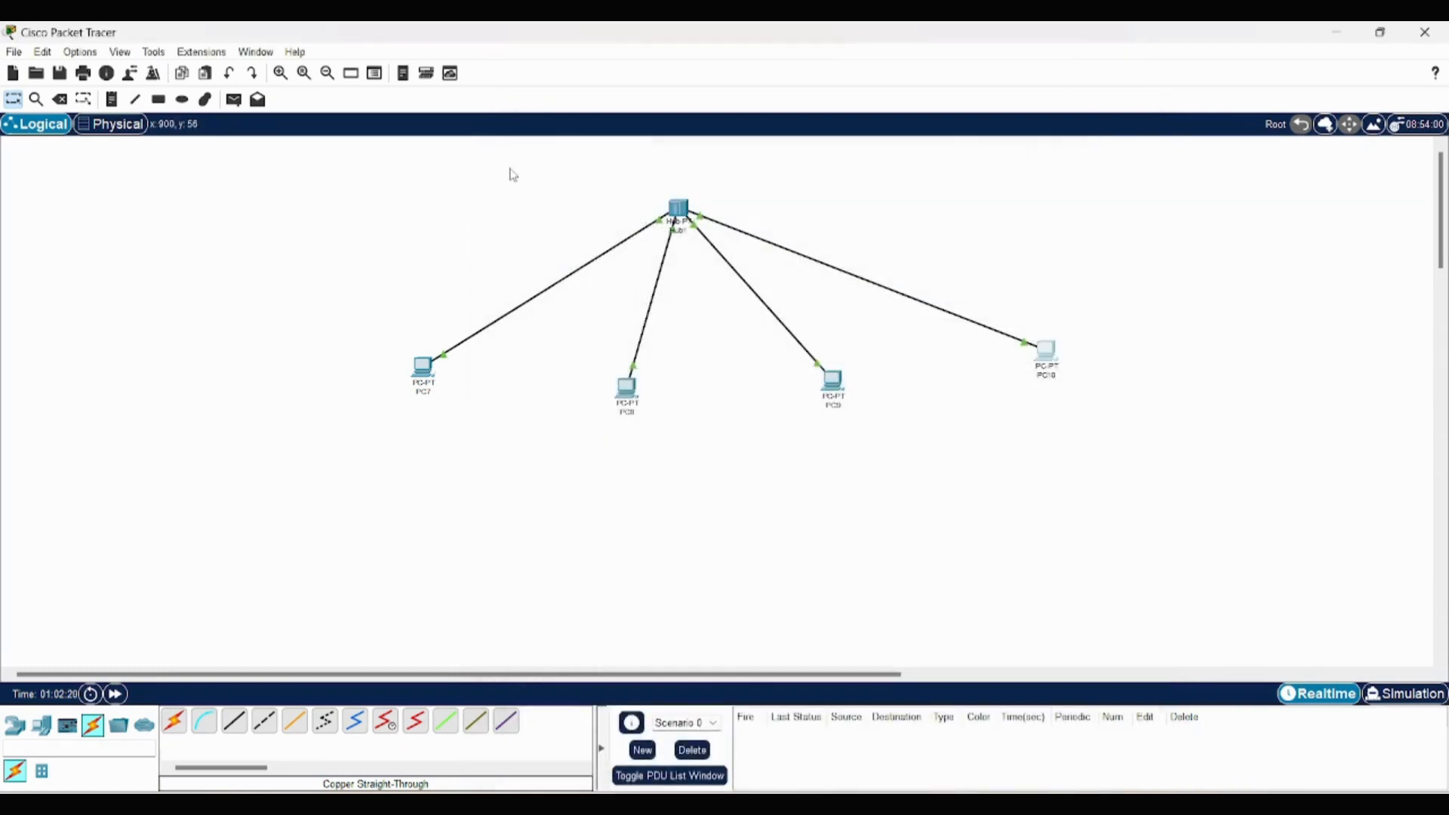
# - Select the hub and all four PCs and move the whole topology down and slightly left in the workspace
pyautogui.moveTo(444, 196); pyautogui.dragTo(1134, 402)
pyautogui.click(1173, 447)
pyautogui.moveTo(900, 359); pyautogui.dragTo(830, 479)
pyautogui.moveTo(319, 223); pyautogui.dragTo(1190, 532)
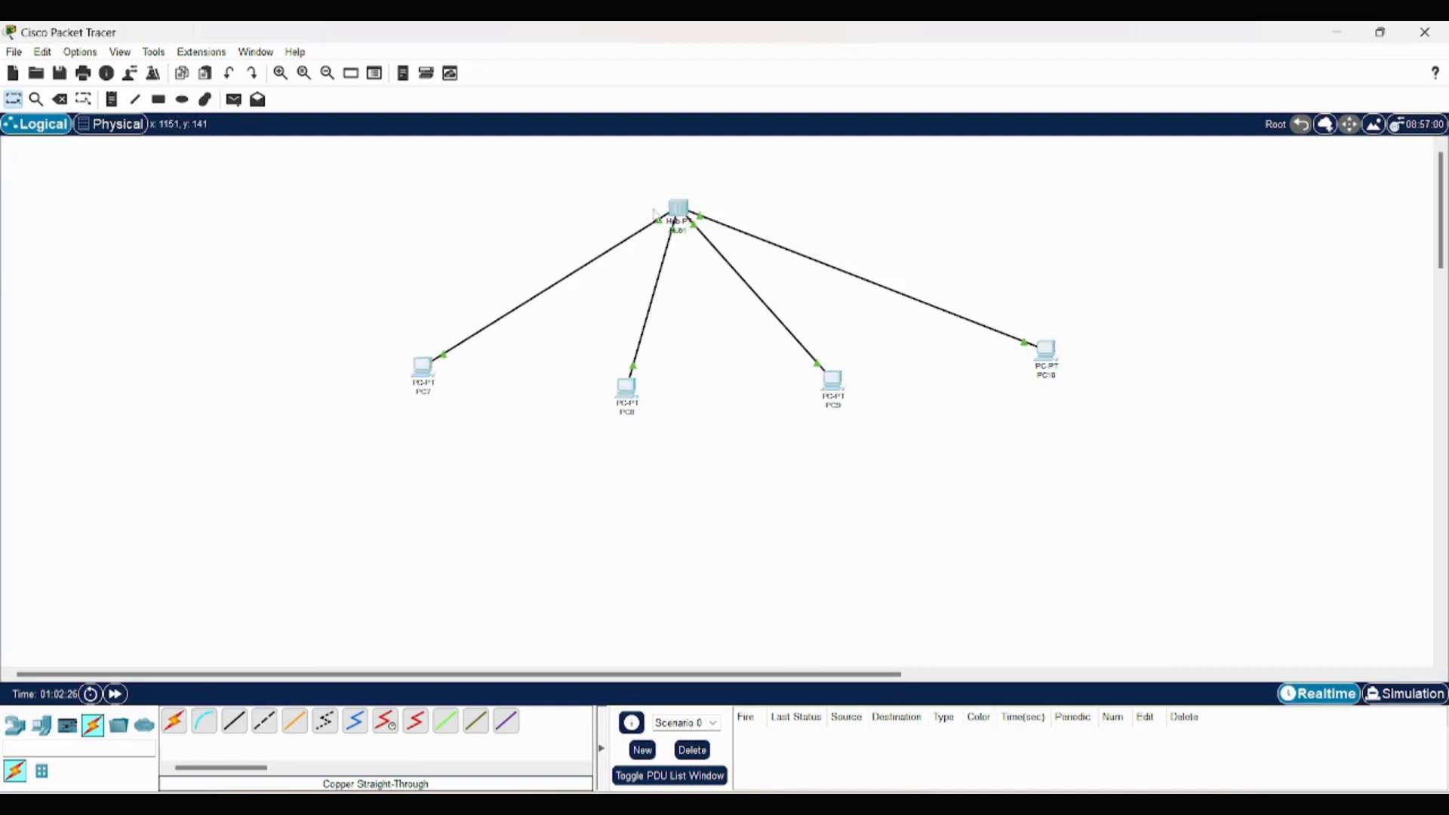
pyautogui.moveTo(677, 207); pyautogui.dragTo(632, 285)
pyautogui.click(1139, 297)
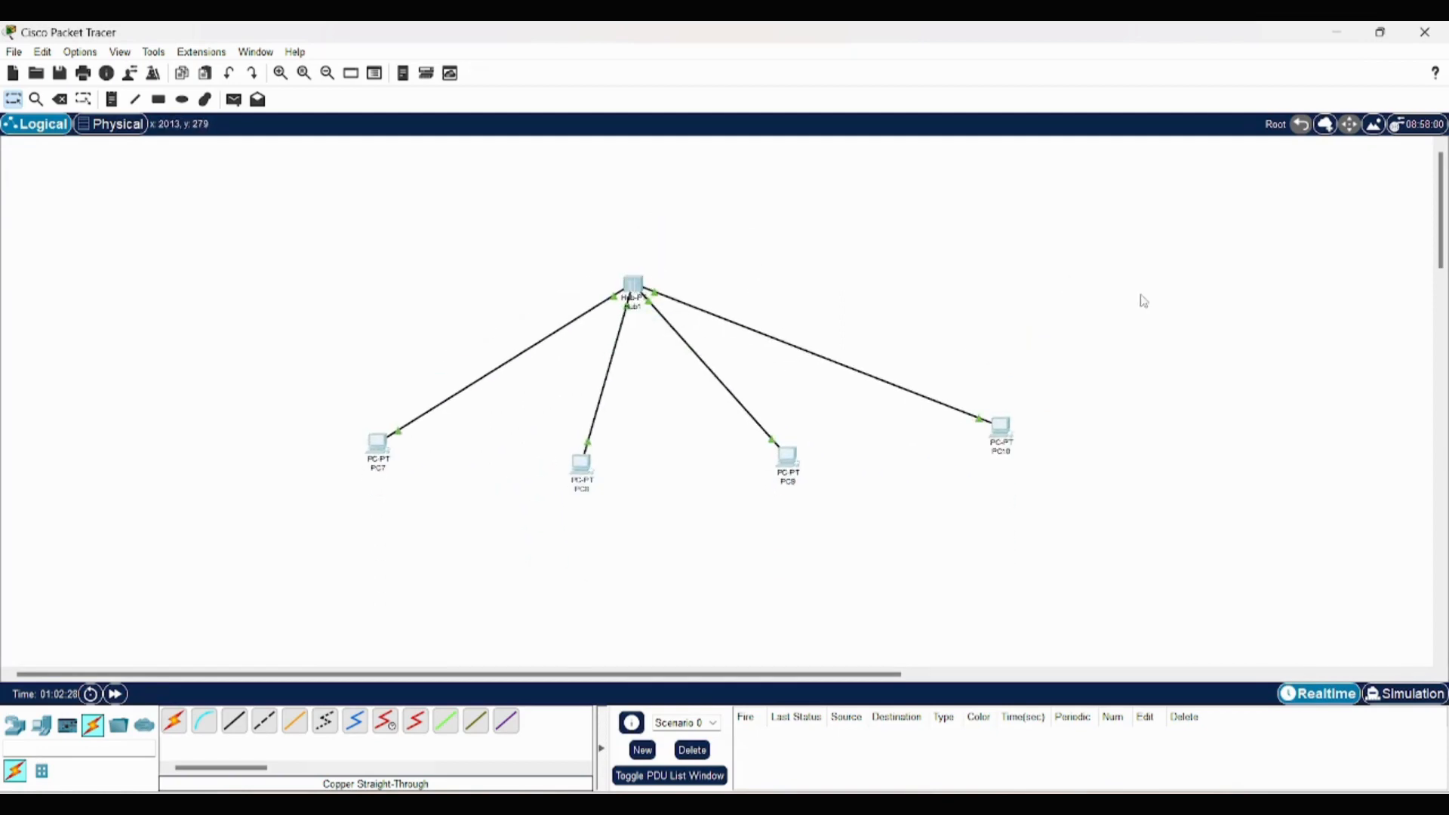
# - Switch to simulation mode and add a simple PDU from PC7 to PC10
pyautogui.click(1389, 693)
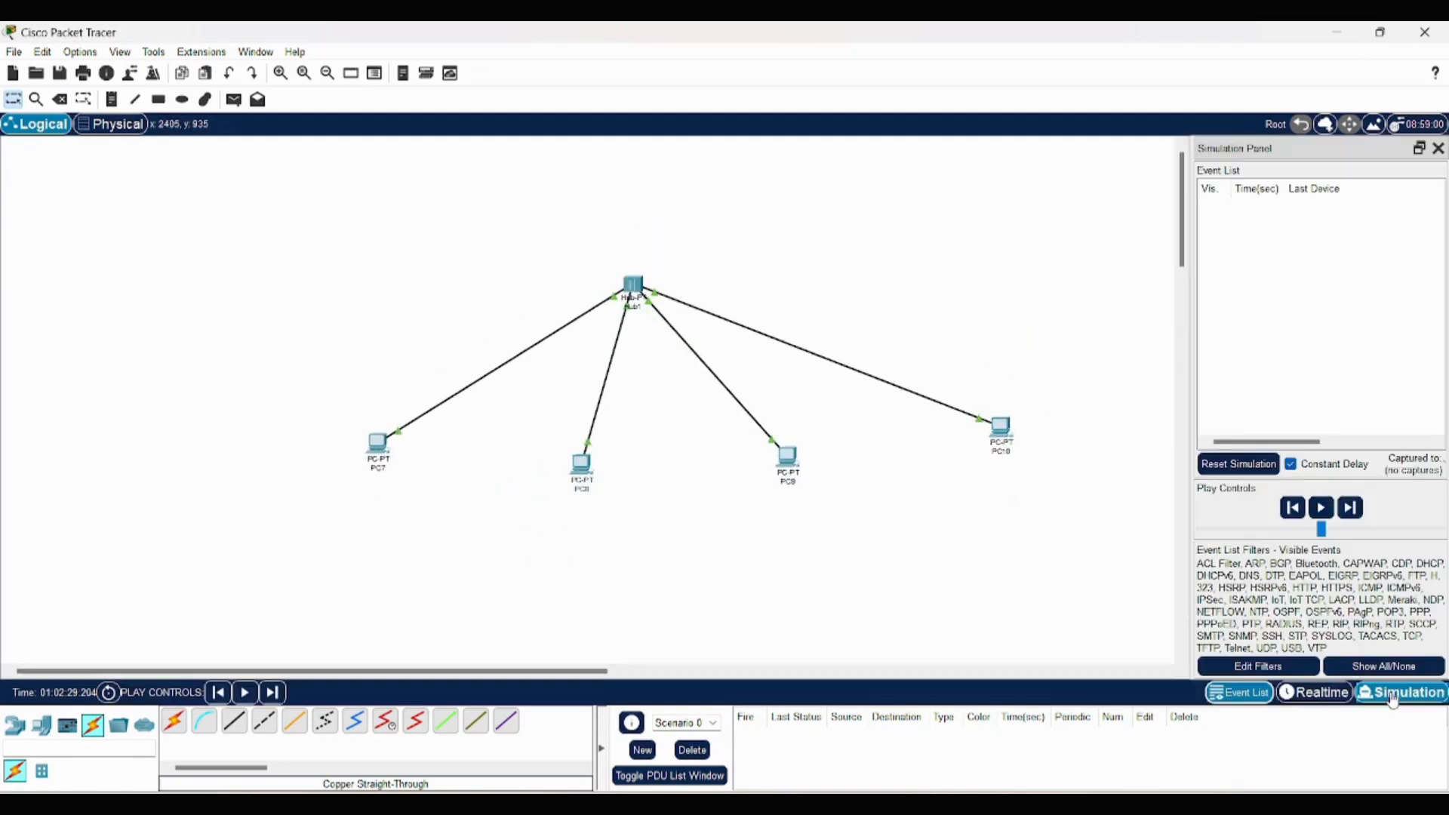
pyautogui.click(234, 99)
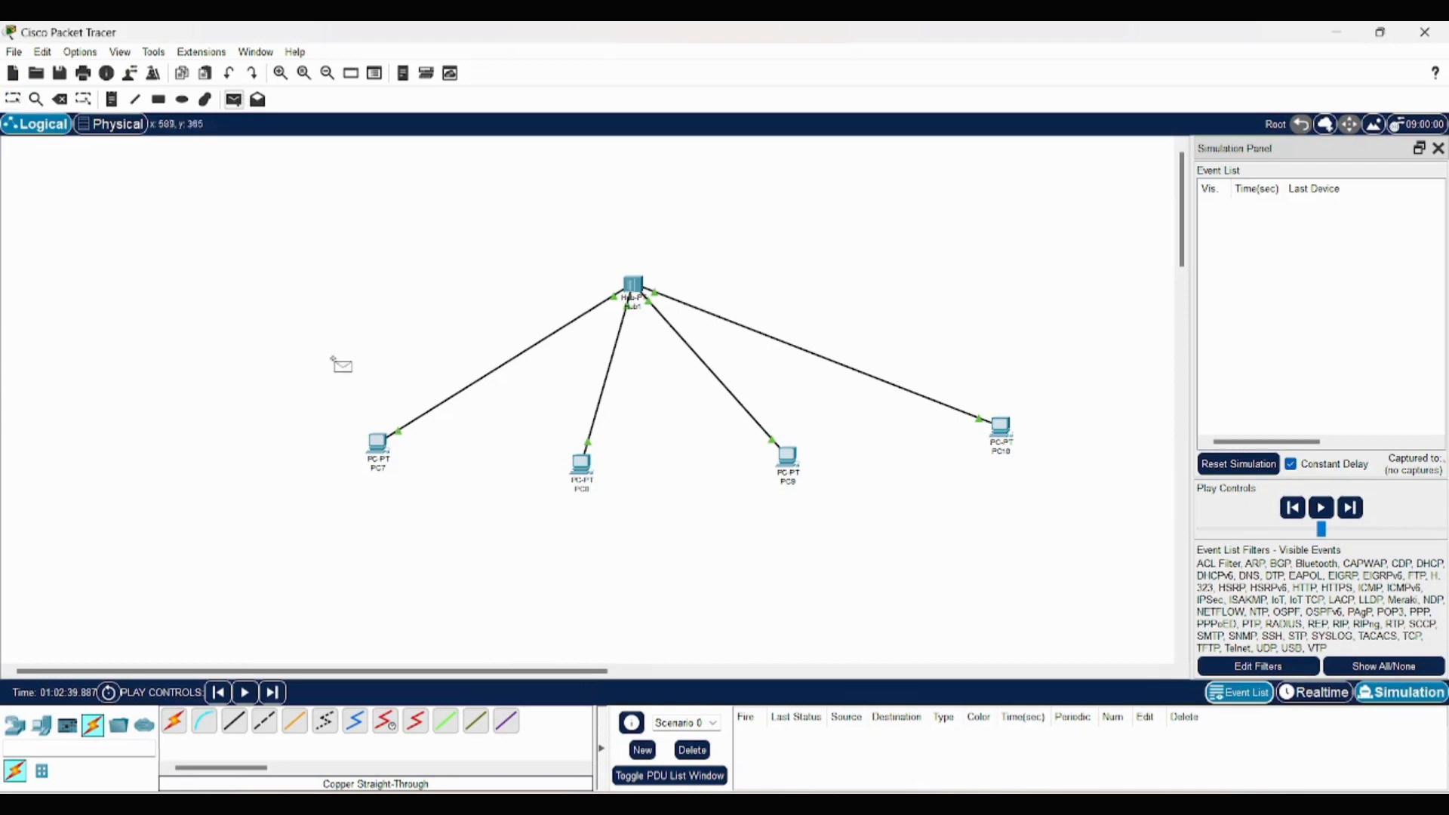
pyautogui.click(372, 442)
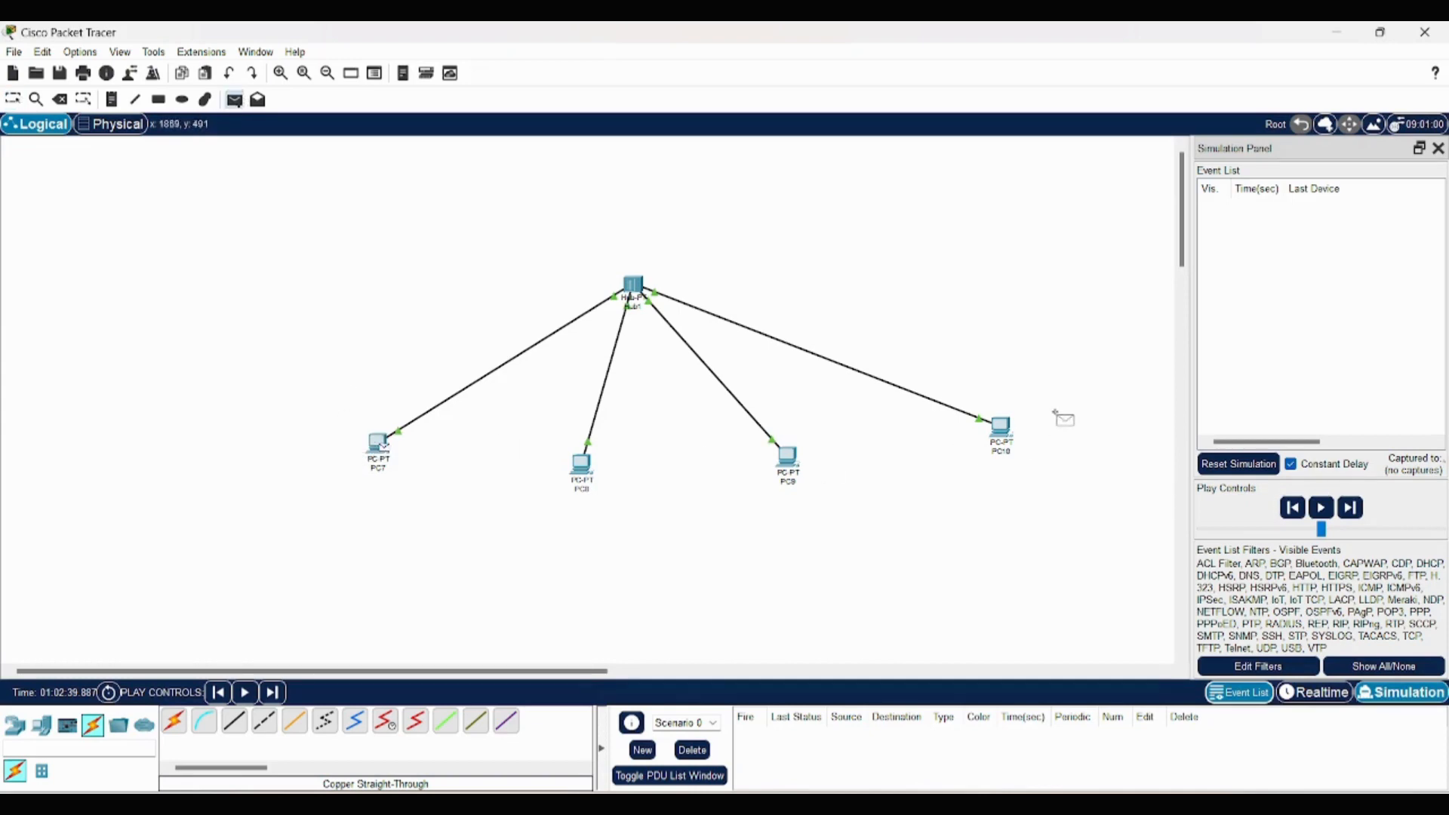
pyautogui.click(1002, 425)
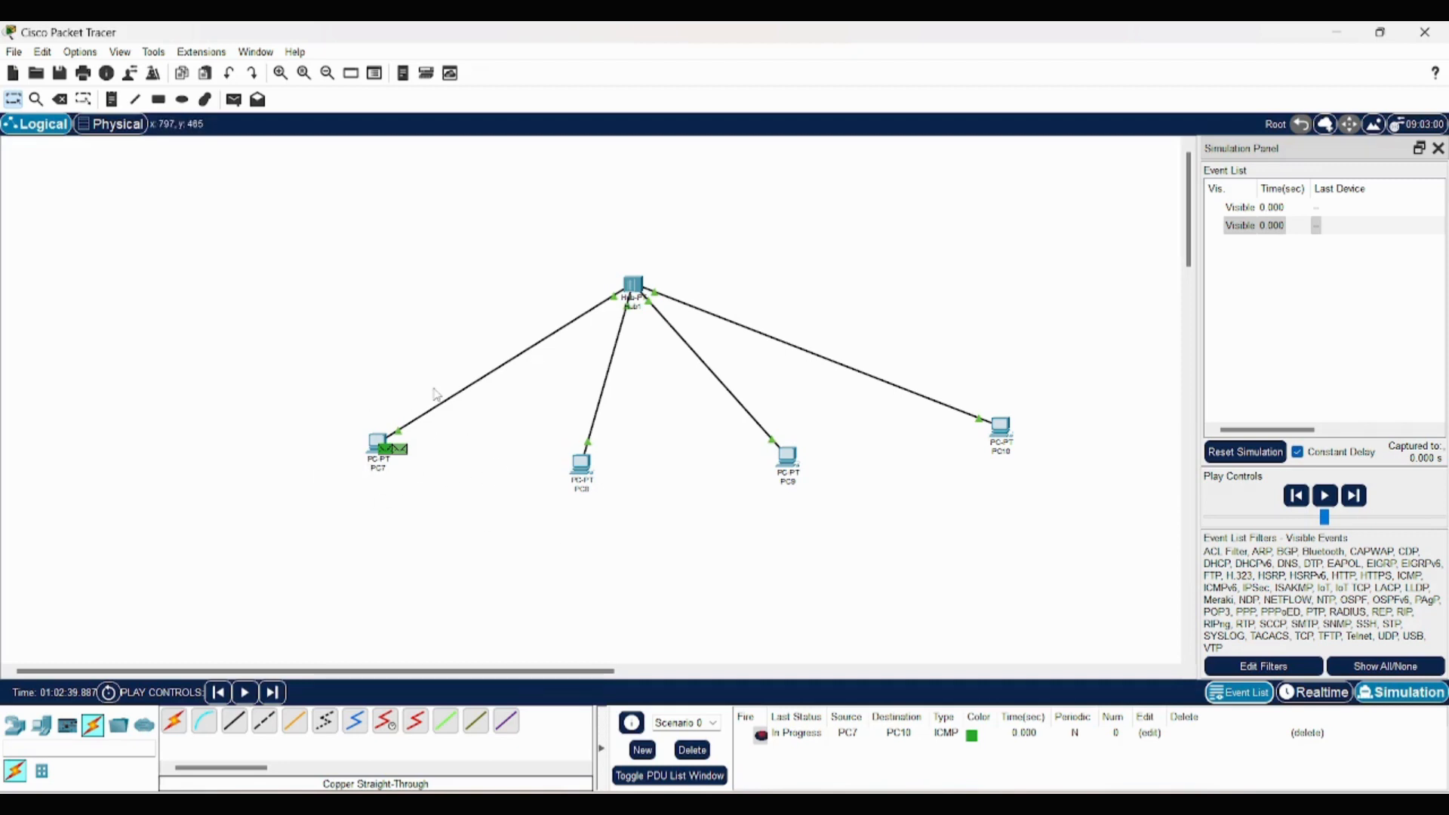
# - Play the PC7 to PC10 simulation in stages, pausing at the hub and at the receiving PCs before following the reply
pyautogui.click(1330, 498)
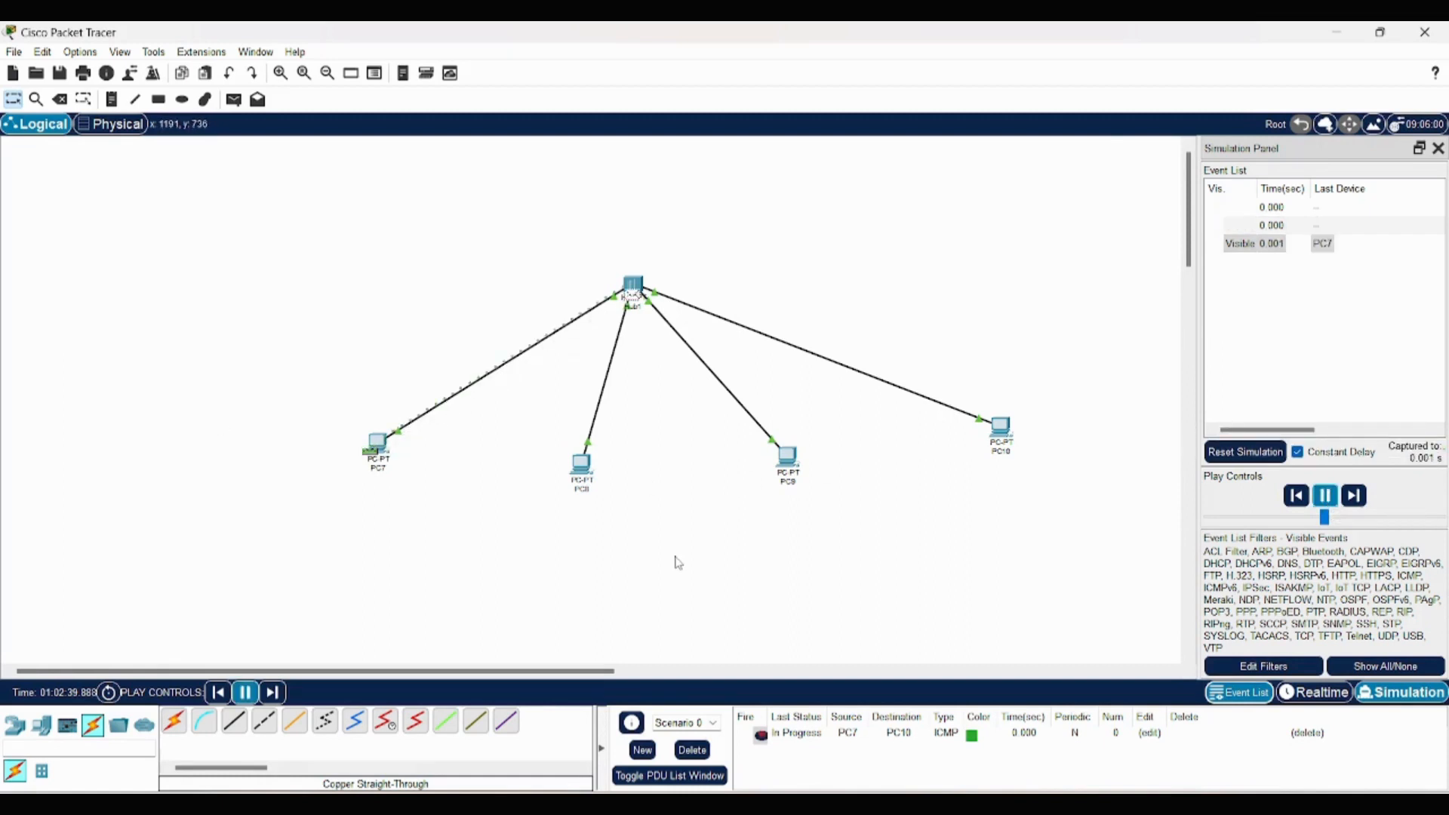
pyautogui.click(1330, 497)
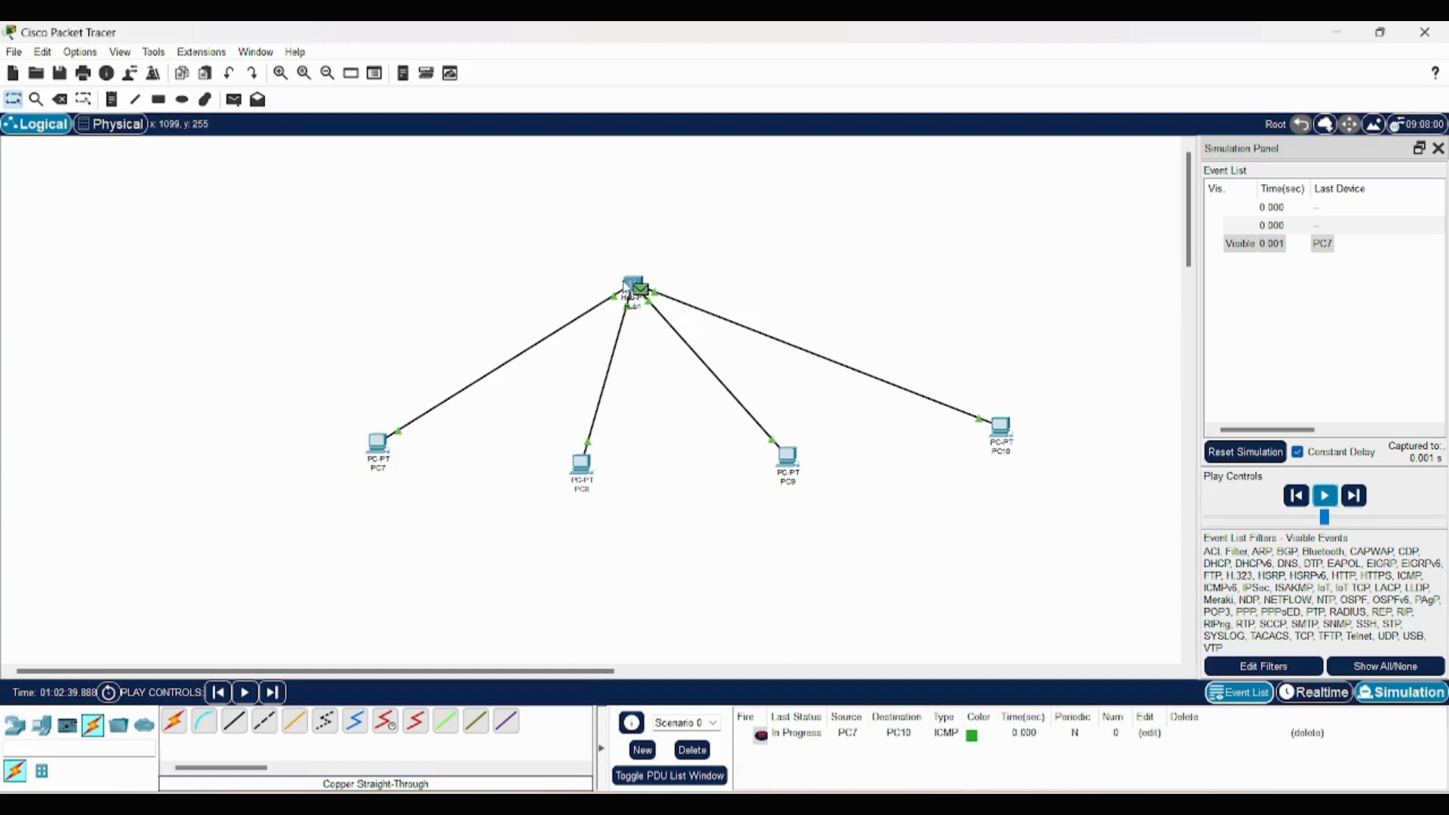
pyautogui.moveTo(626, 286)
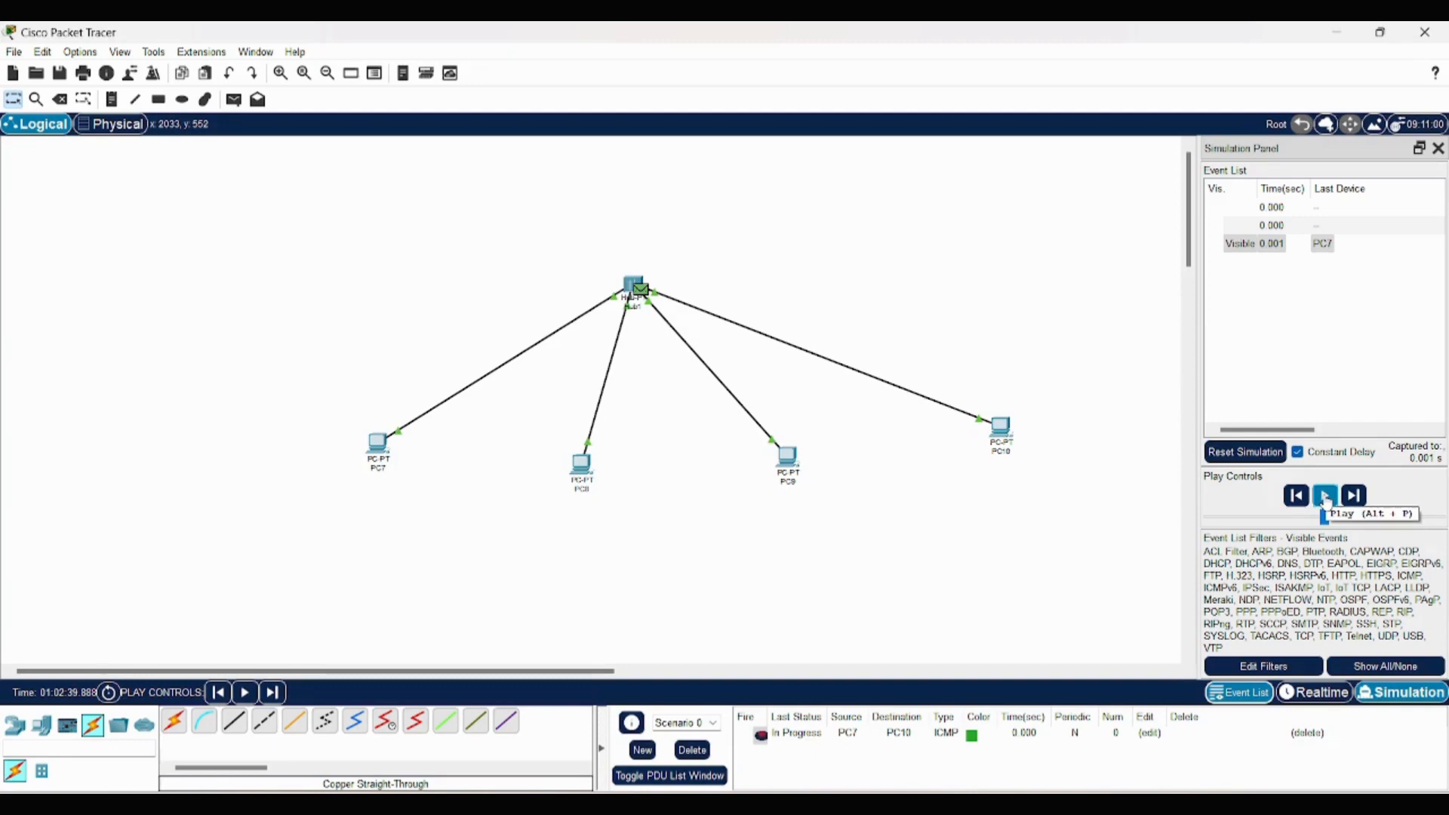
pyautogui.click(1325, 496)
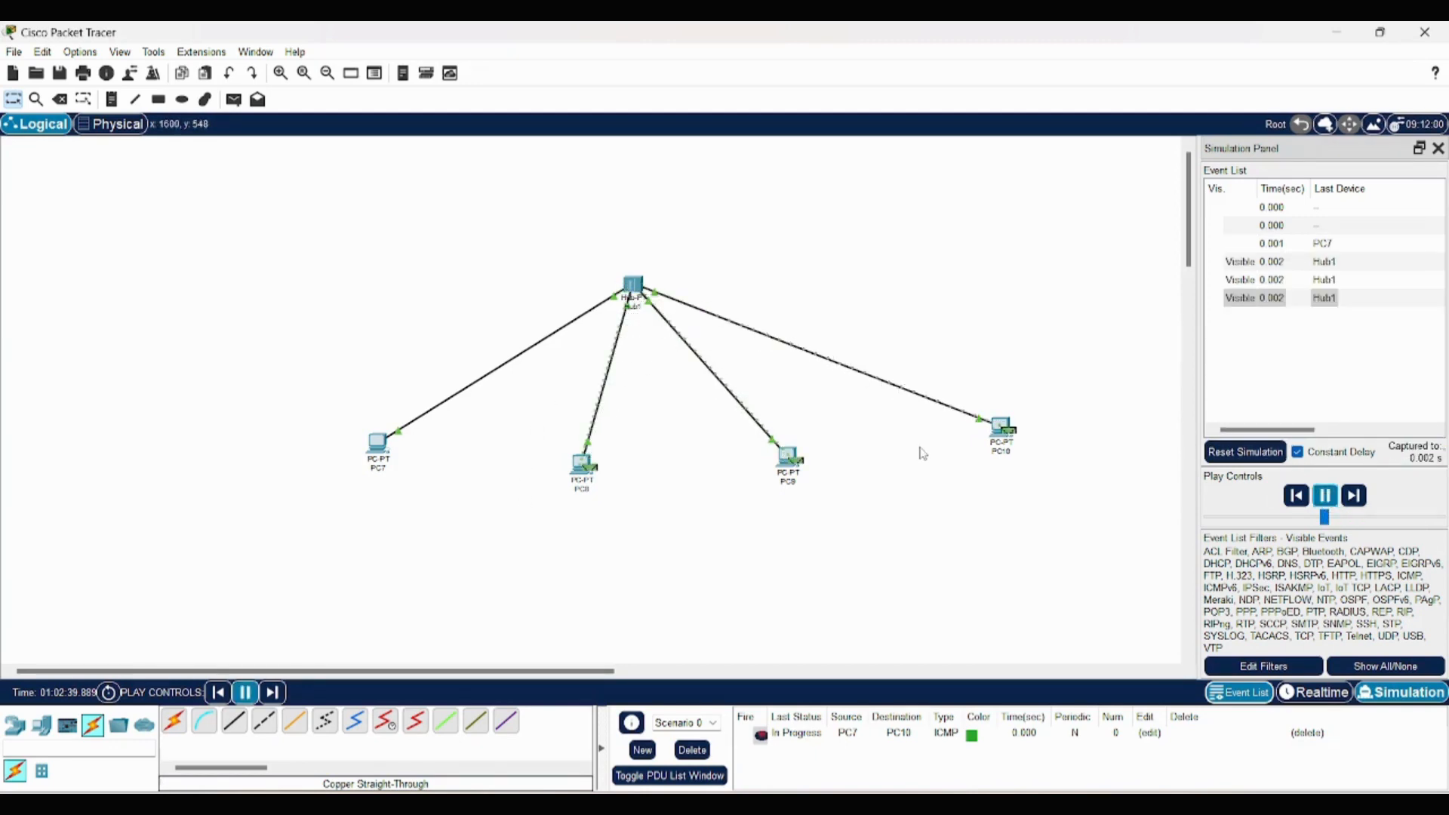
pyautogui.click(1326, 495)
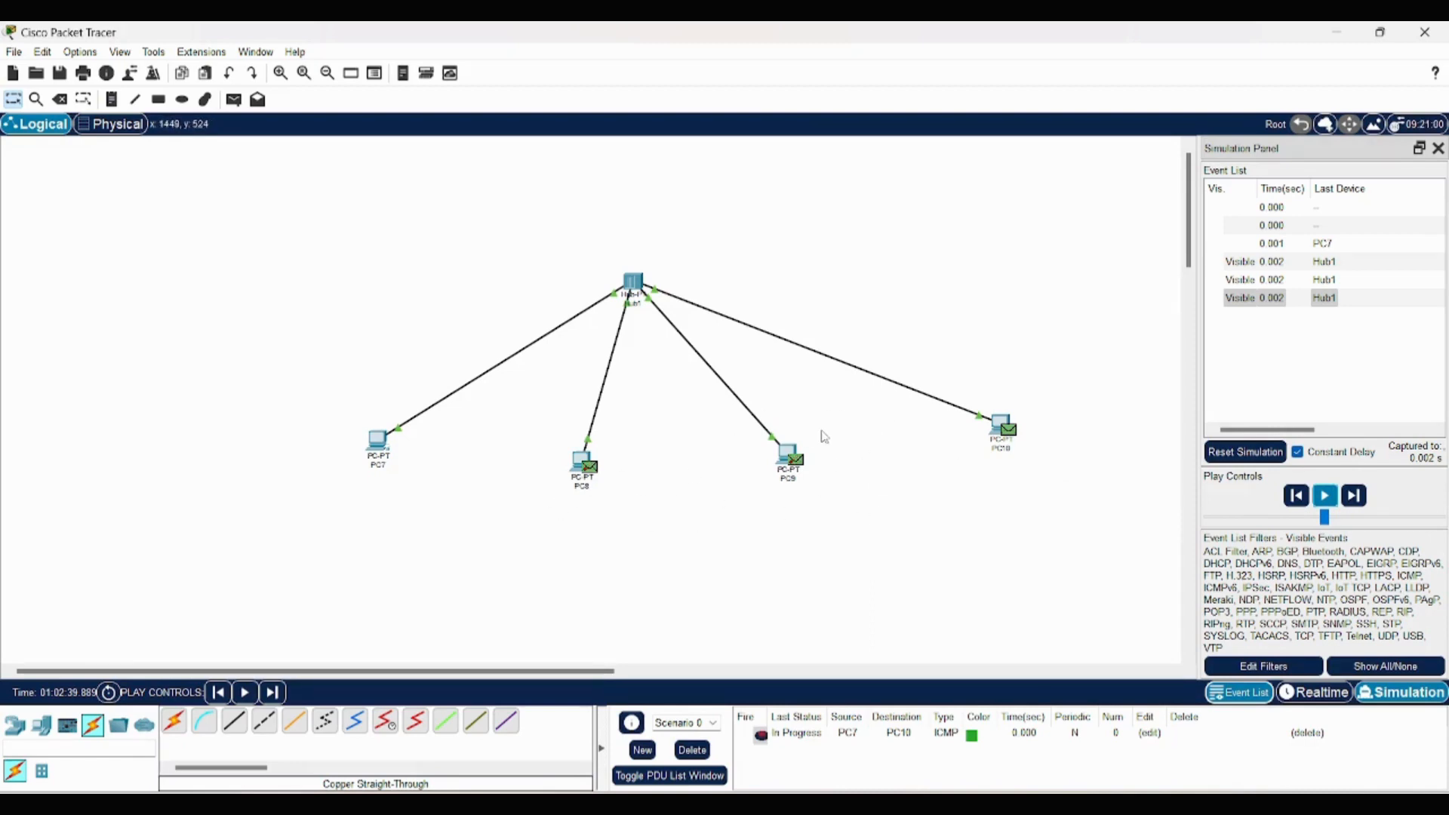
pyautogui.click(1326, 497)
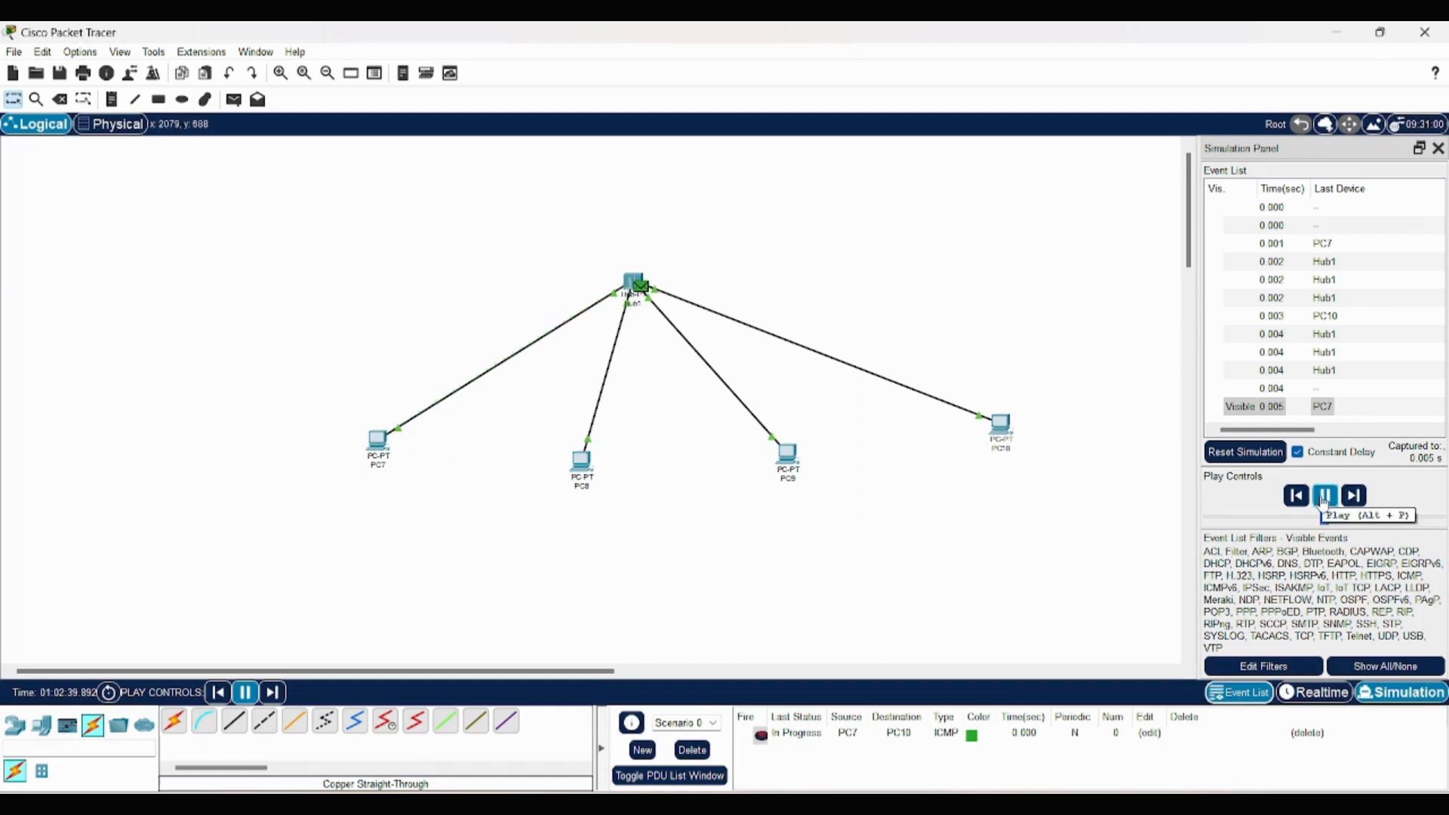
pyautogui.click(1324, 496)
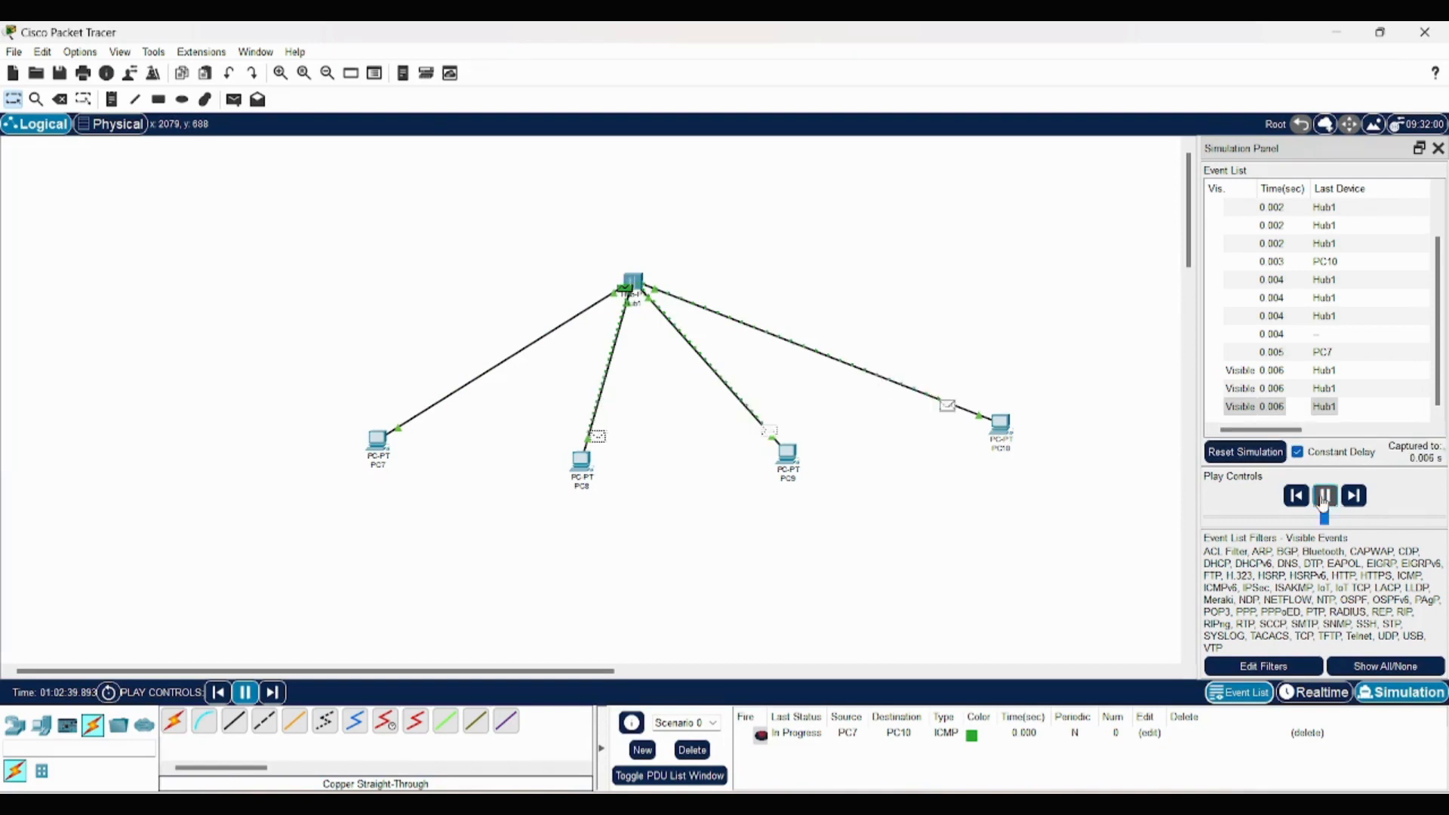